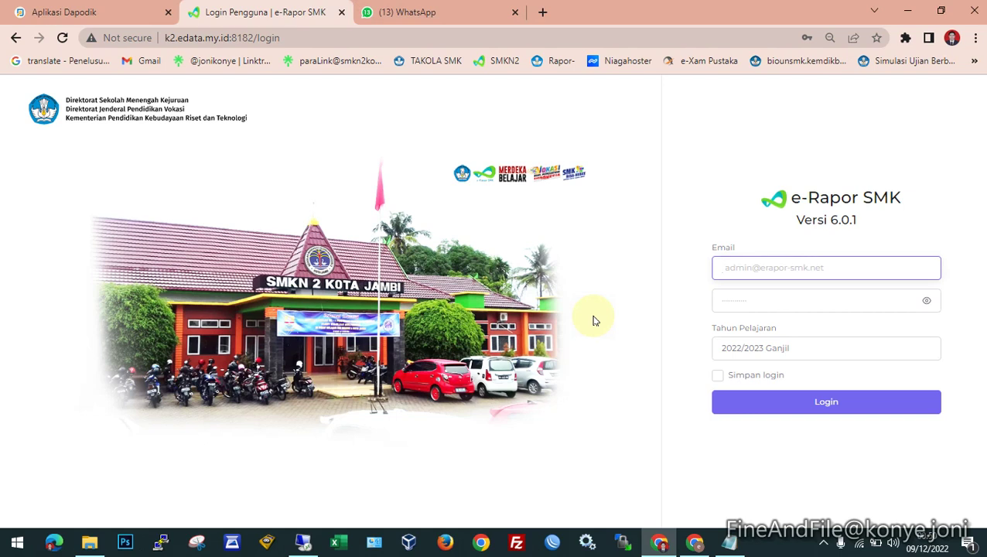
Step: Log in for 2022/2023 Ganjil with the teacher's saved e-mail and password, and dismiss the browser's password notice
{"action": "right_click", "coordinate": [721, 268]}
{"action": "left_click", "coordinate": [681, 425]}
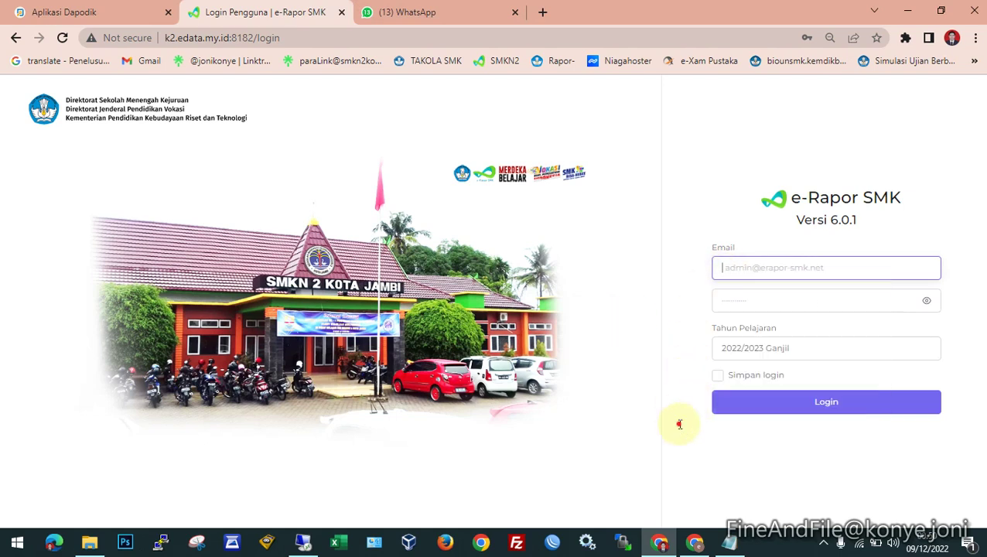
{"action": "left_click", "coordinate": [721, 277]}
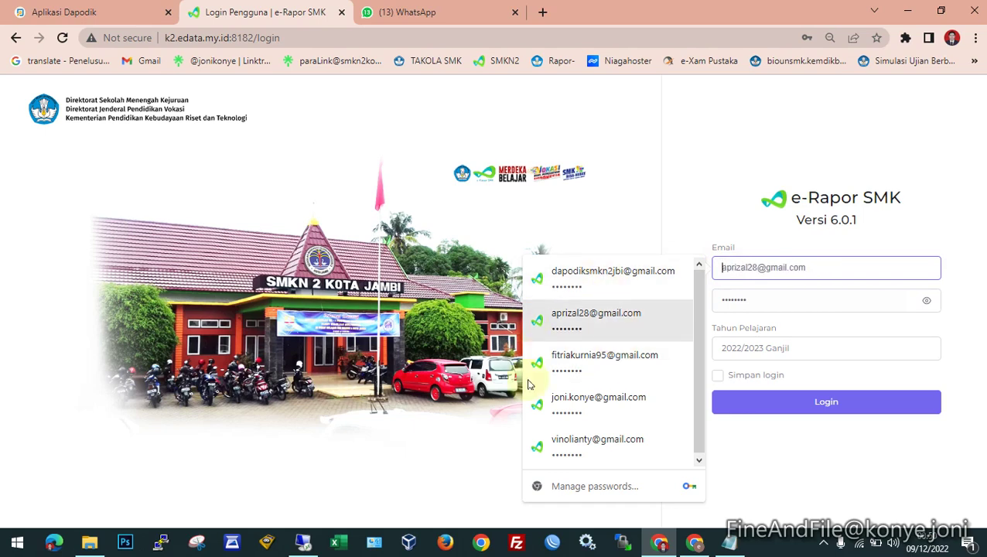
{"action": "left_click", "coordinate": [571, 399]}
{"action": "left_click", "coordinate": [720, 404]}
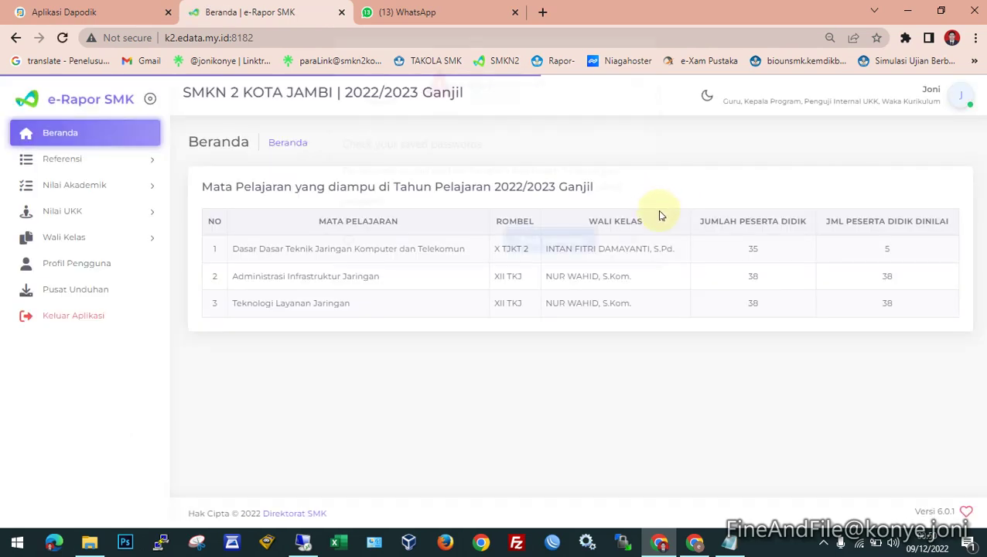
{"action": "left_click", "coordinate": [622, 246]}
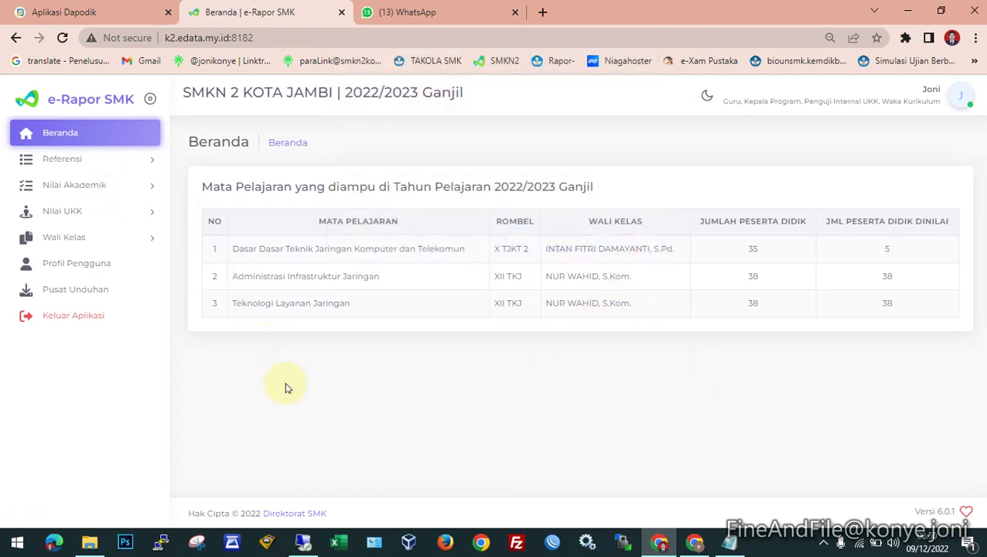
Step: Open Input Nilai Akhir and load the grades for Kelas 12, Reguler, XII TKJ, Administrasi Infrastruktur Jaringan
{"action": "left_click", "coordinate": [87, 191]}
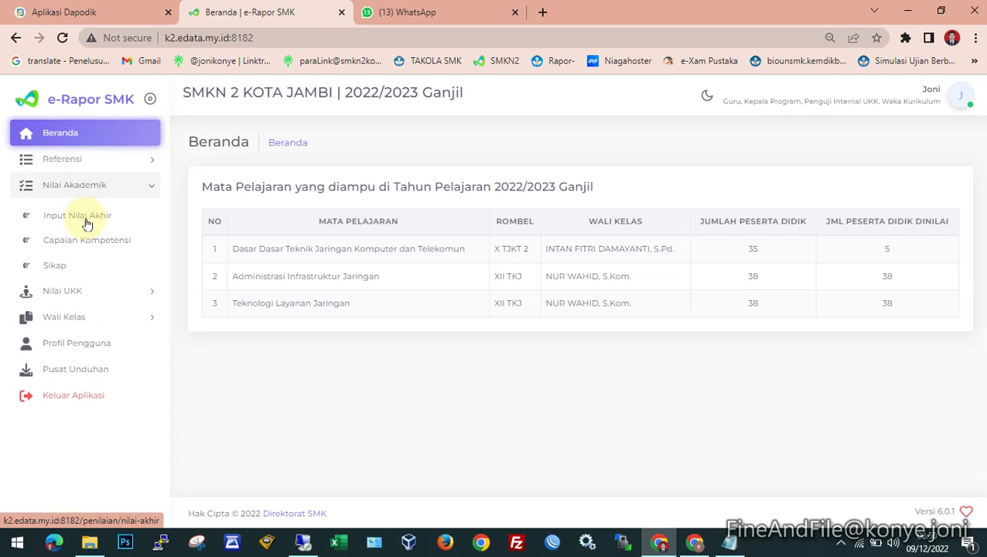
{"action": "left_click", "coordinate": [78, 216]}
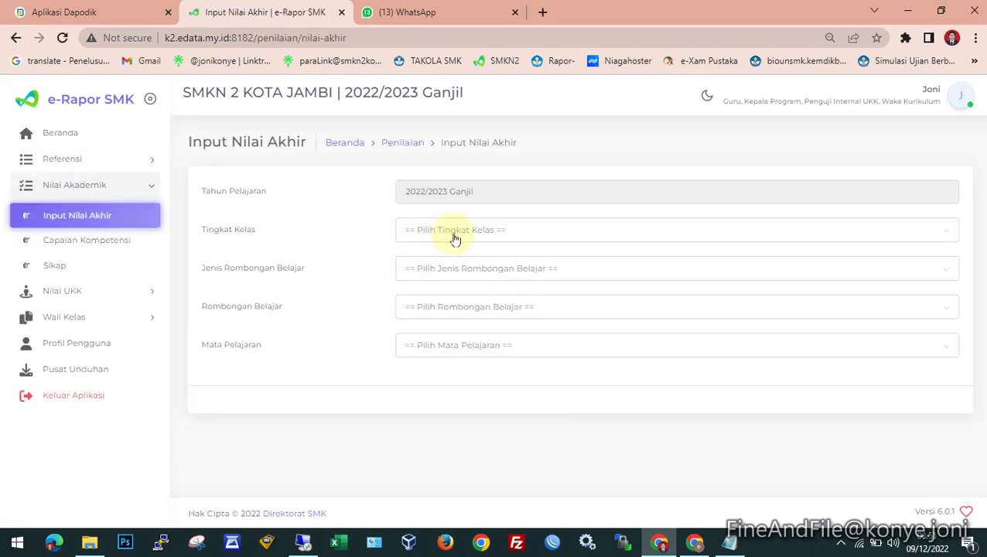
{"action": "left_click", "coordinate": [458, 236]}
{"action": "left_click", "coordinate": [434, 312]}
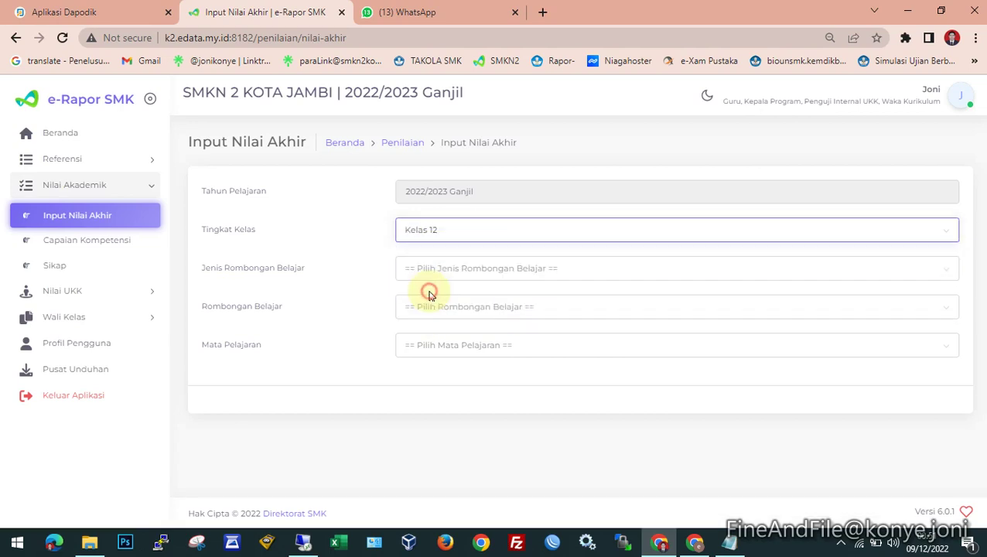
{"action": "left_click", "coordinate": [434, 272]}
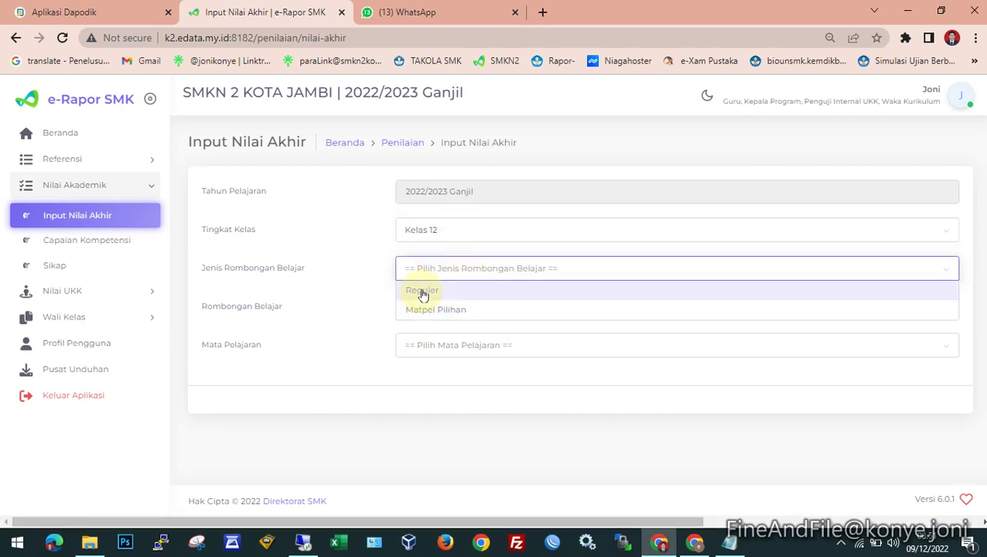
{"action": "left_click", "coordinate": [424, 291]}
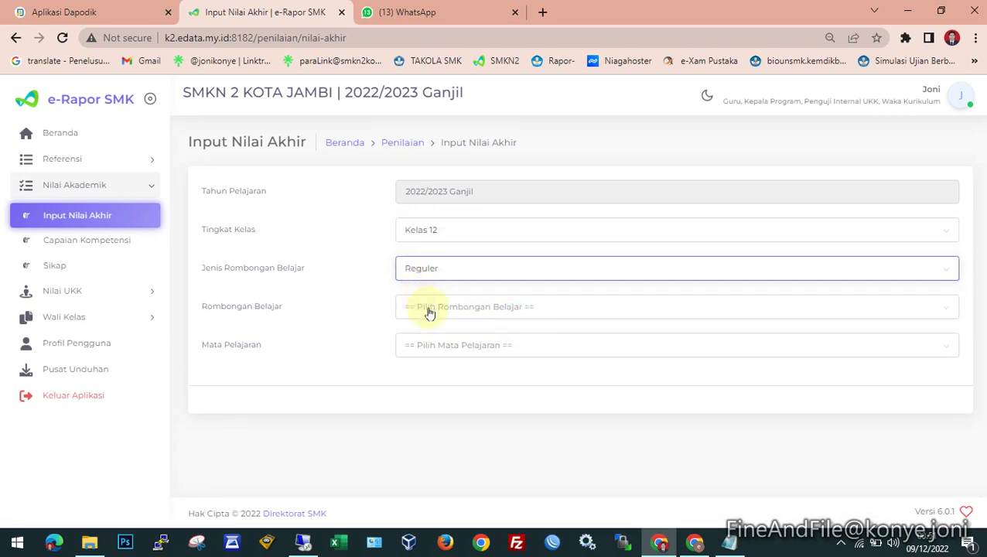
{"action": "left_click", "coordinate": [428, 308]}
{"action": "left_click", "coordinate": [418, 369]}
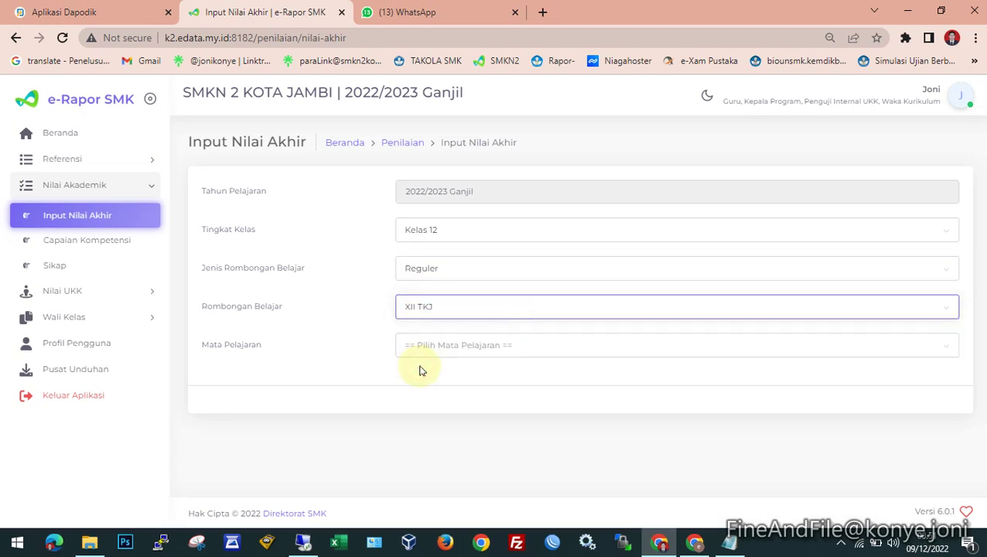
{"action": "left_click", "coordinate": [440, 351]}
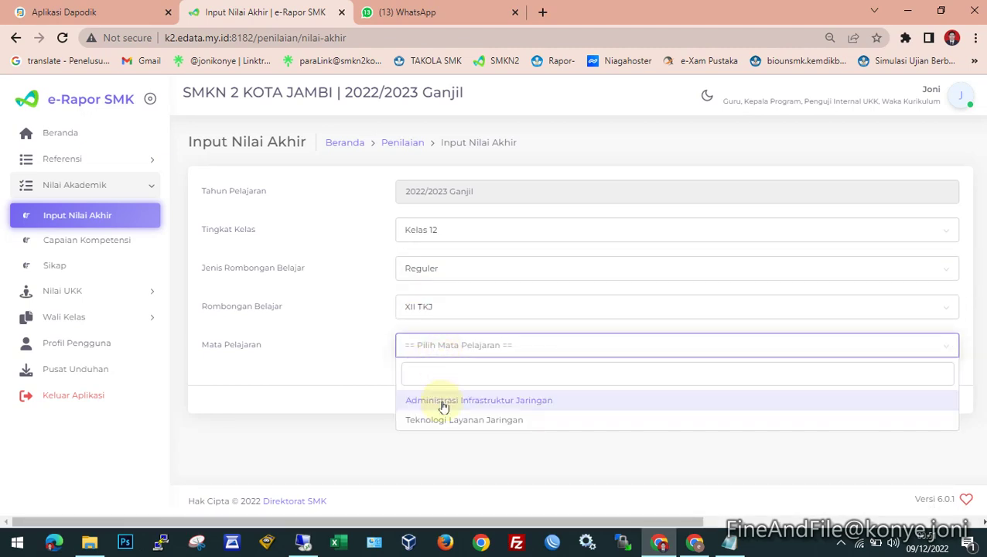
{"action": "left_click", "coordinate": [444, 403]}
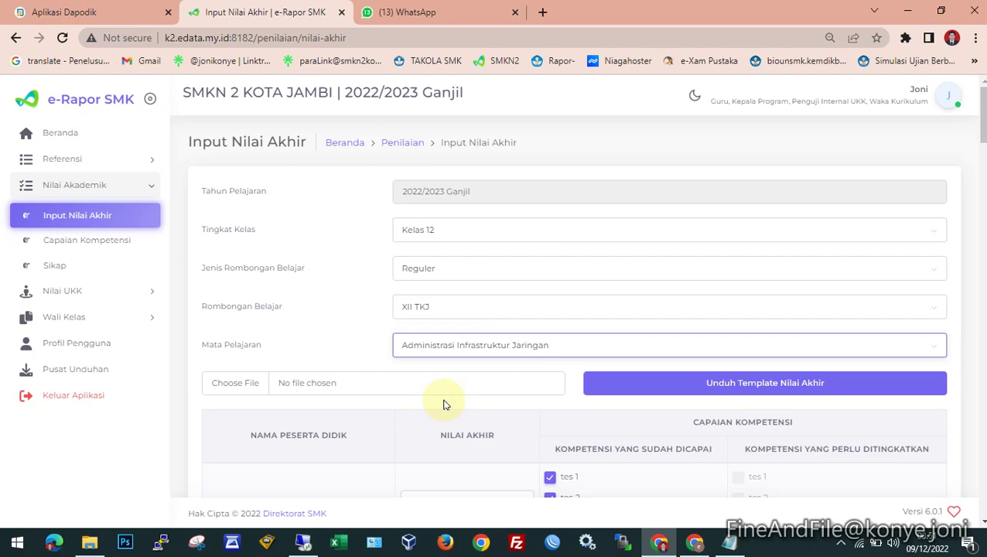
Step: Examine the students' final grade fields and the competency checkboxes in the grade table
{"action": "scroll", "coordinate": [464, 412], "scroll_direction": "down", "scroll_amount": 3}
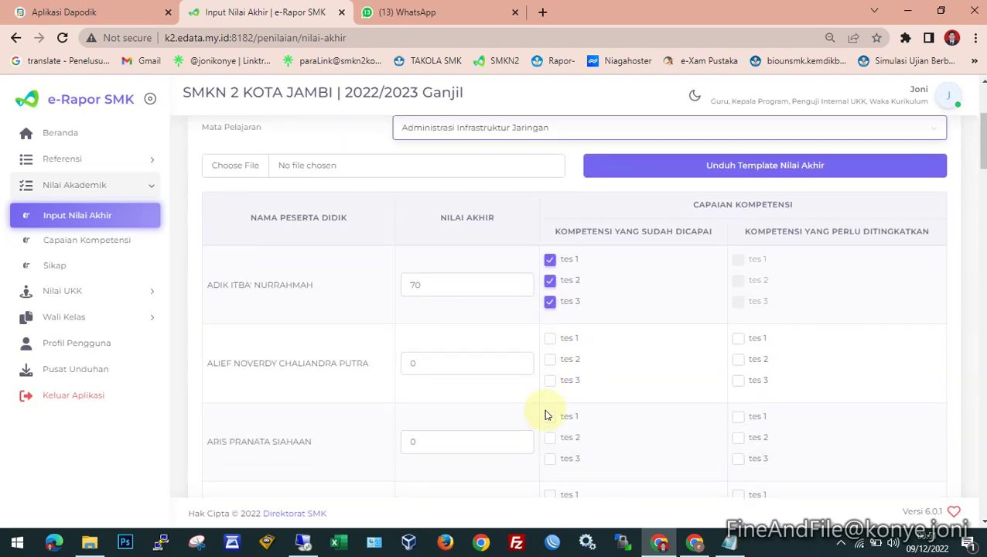
{"action": "scroll", "coordinate": [542, 414], "scroll_direction": "up", "scroll_amount": 3}
{"action": "scroll", "coordinate": [534, 418], "scroll_direction": "down", "scroll_amount": 2}
{"action": "scroll", "coordinate": [532, 420], "scroll_direction": "down", "scroll_amount": 1}
{"action": "scroll", "coordinate": [520, 403], "scroll_direction": "up", "scroll_amount": 3}
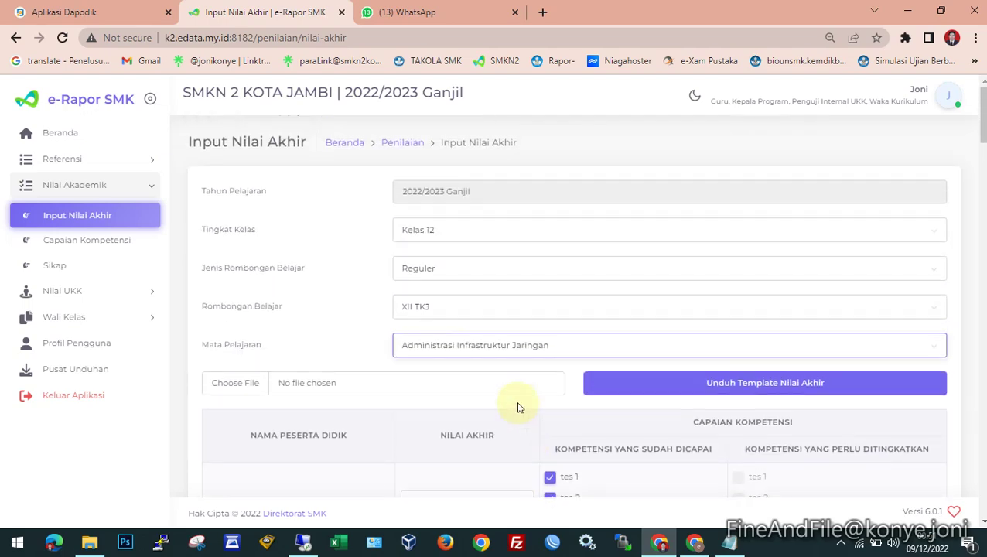
{"action": "scroll", "coordinate": [541, 410], "scroll_direction": "down", "scroll_amount": 2}
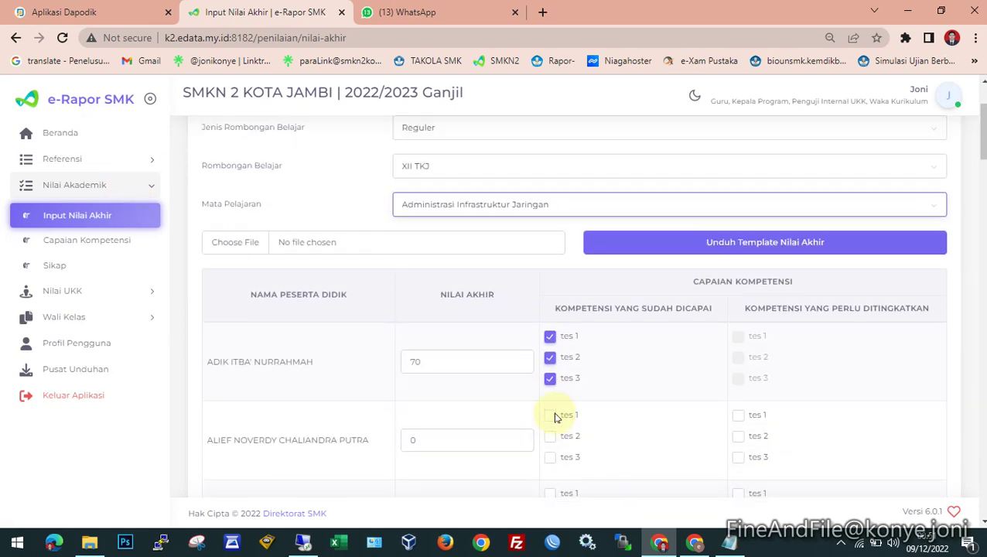
{"action": "scroll", "coordinate": [545, 412], "scroll_direction": "up", "scroll_amount": 2}
Step: Open the Tujuan Pembelajaran reference data and delete the learning objective tes 1
{"action": "left_click", "coordinate": [67, 160]}
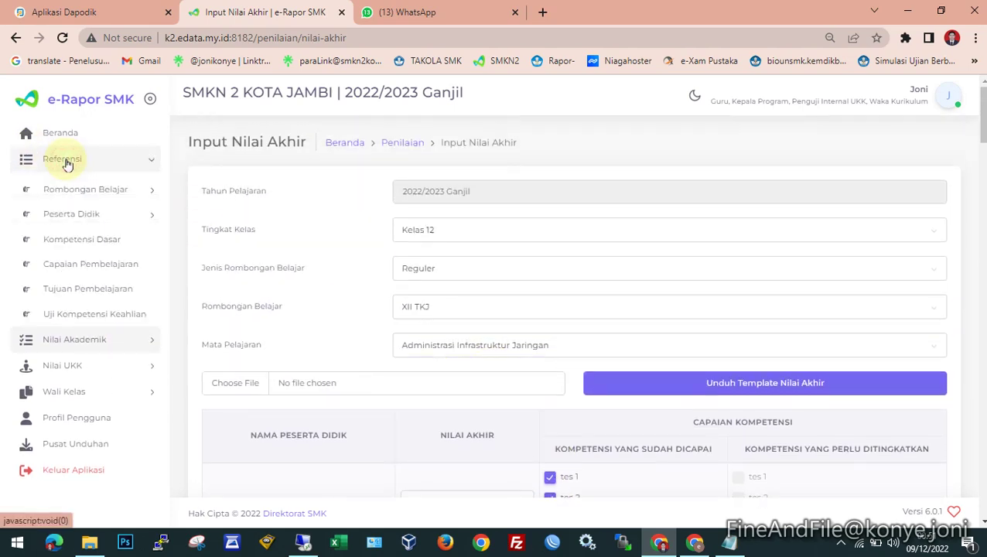
{"action": "left_click", "coordinate": [114, 298]}
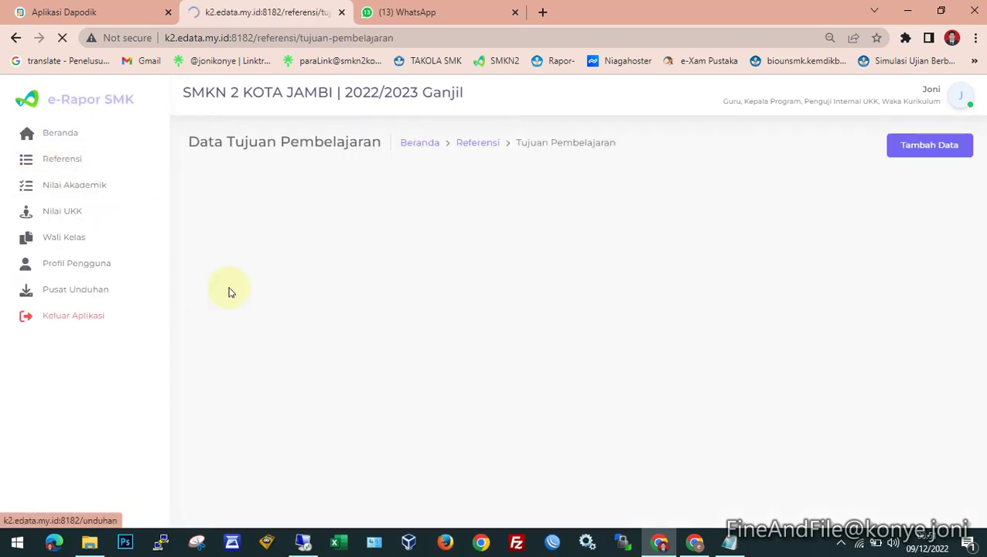
{"action": "left_click", "coordinate": [925, 265]}
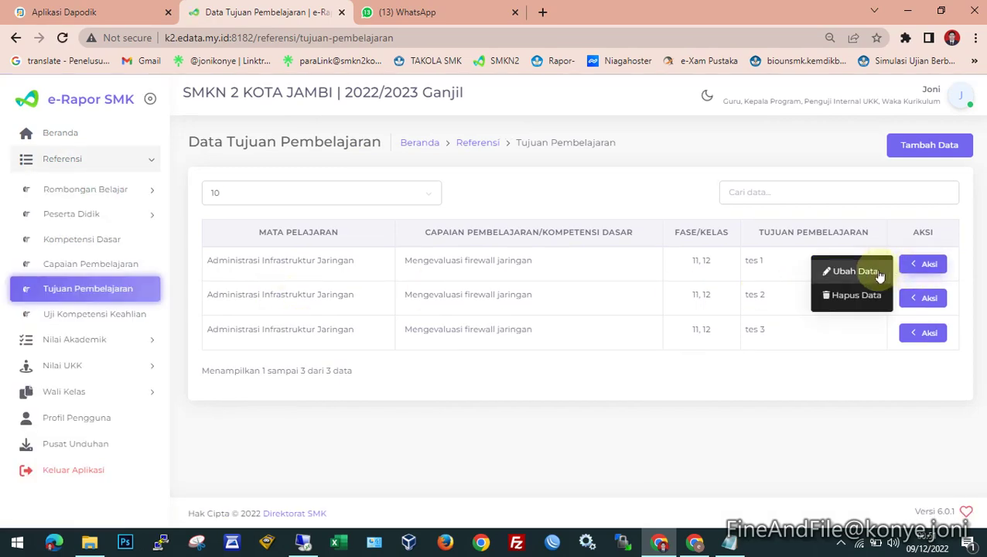
{"action": "left_click", "coordinate": [860, 291]}
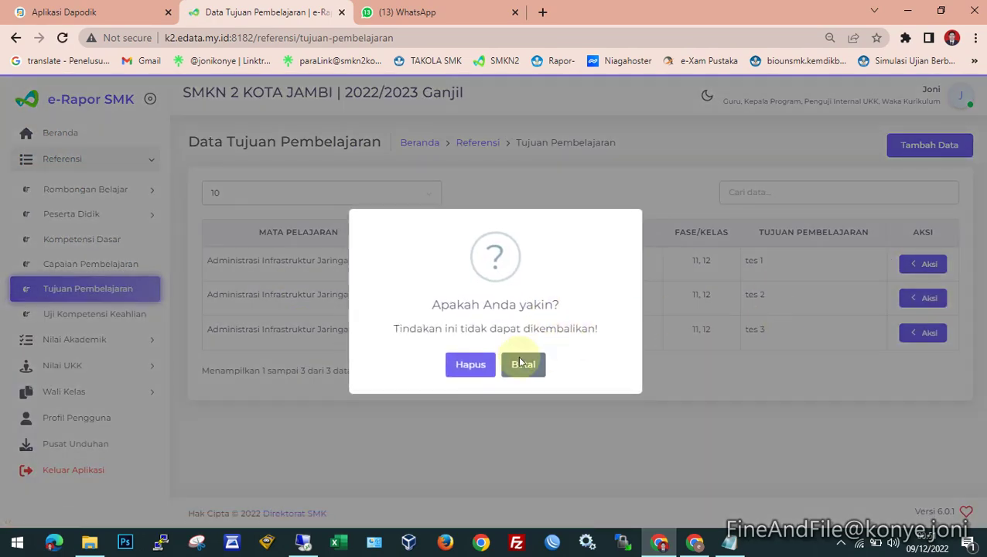
{"action": "left_click", "coordinate": [475, 348]}
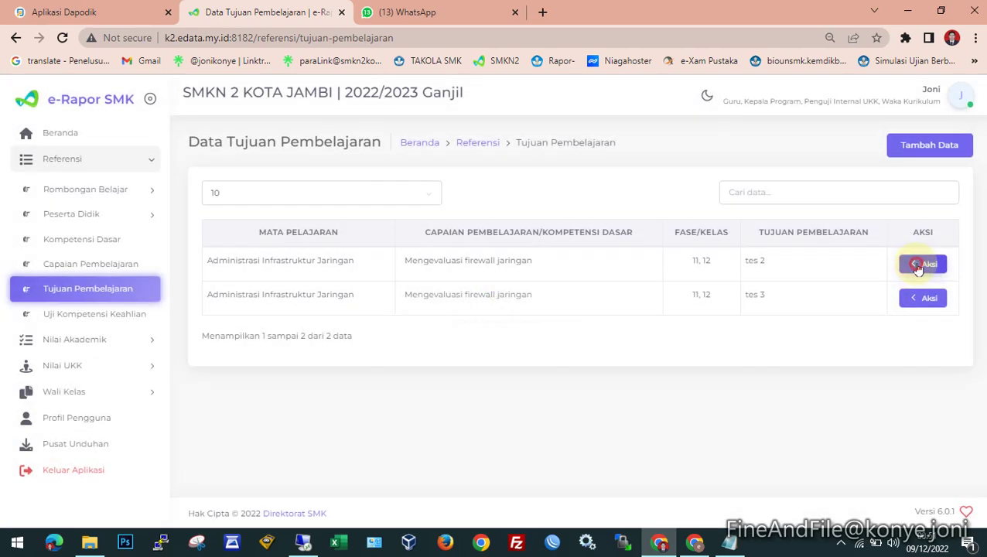
Step: Delete the learning objectives tes 2 and tes 3 from the Tujuan Pembelajaran list
{"action": "left_click", "coordinate": [912, 264]}
{"action": "left_click", "coordinate": [859, 294]}
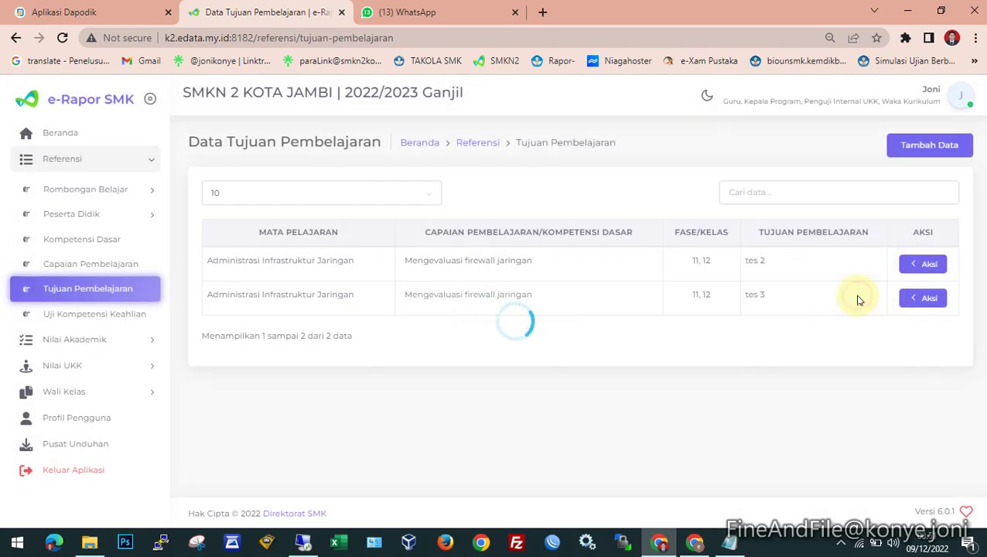
{"action": "left_click", "coordinate": [471, 361]}
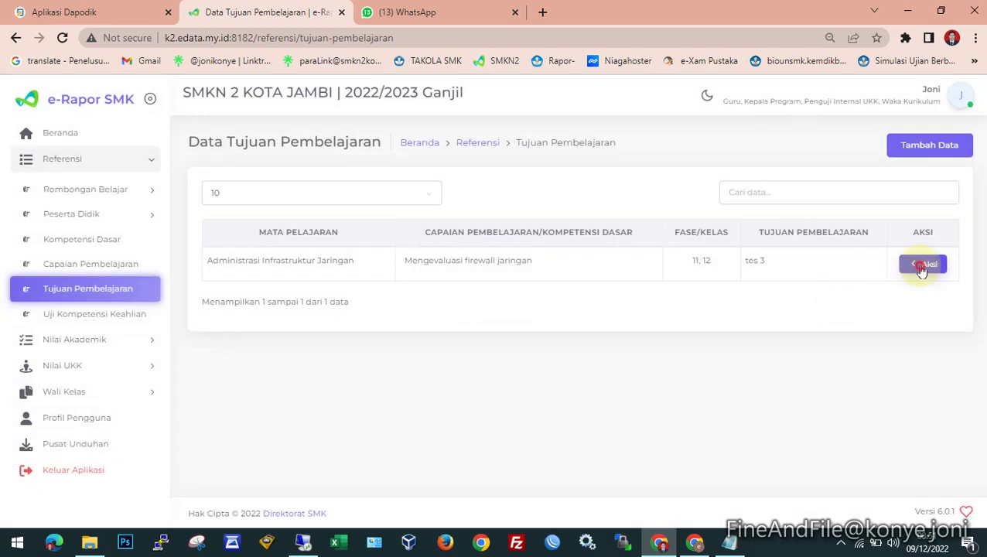
{"action": "left_click", "coordinate": [921, 267]}
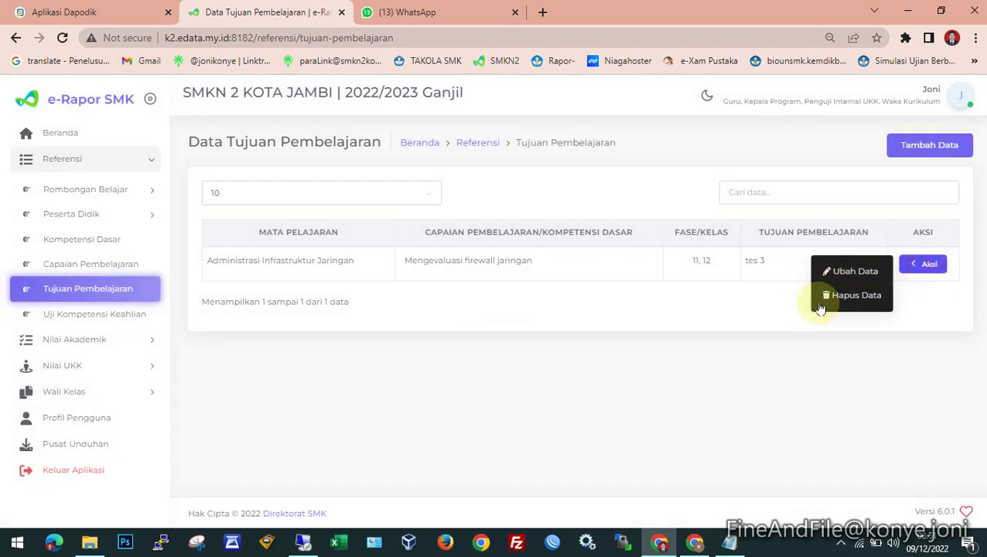
{"action": "left_click", "coordinate": [827, 299]}
{"action": "left_click", "coordinate": [482, 358]}
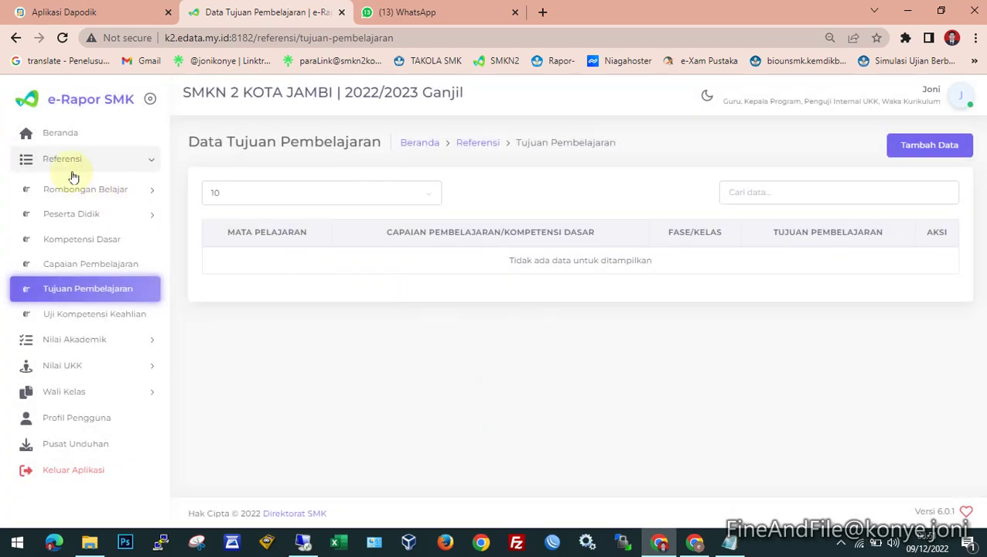
Step: Return to Input Nilai Akhir and again select Kelas 12, Reguler, XII TKJ and Administrasi Infrastruktur Jaringan
{"action": "left_click", "coordinate": [56, 136]}
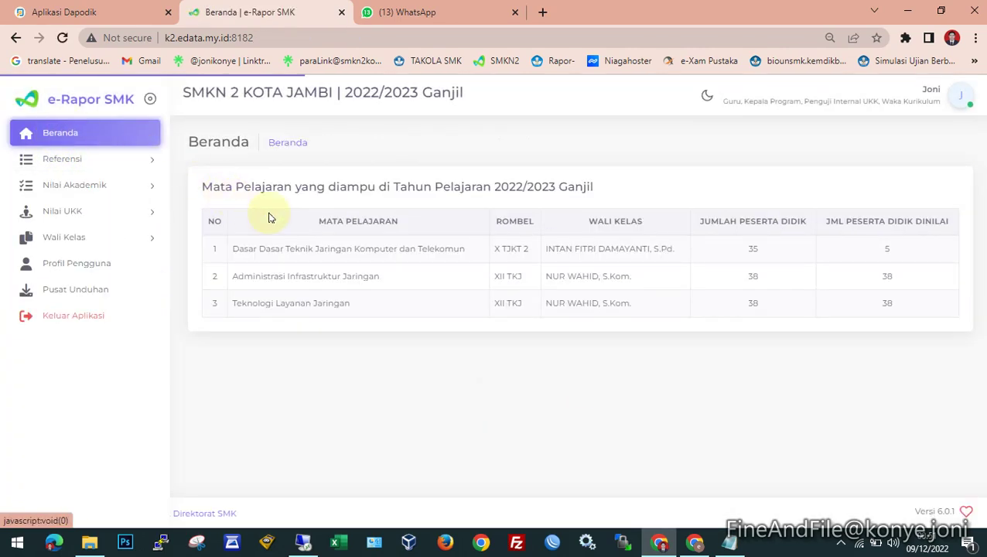
{"action": "left_click", "coordinate": [85, 191]}
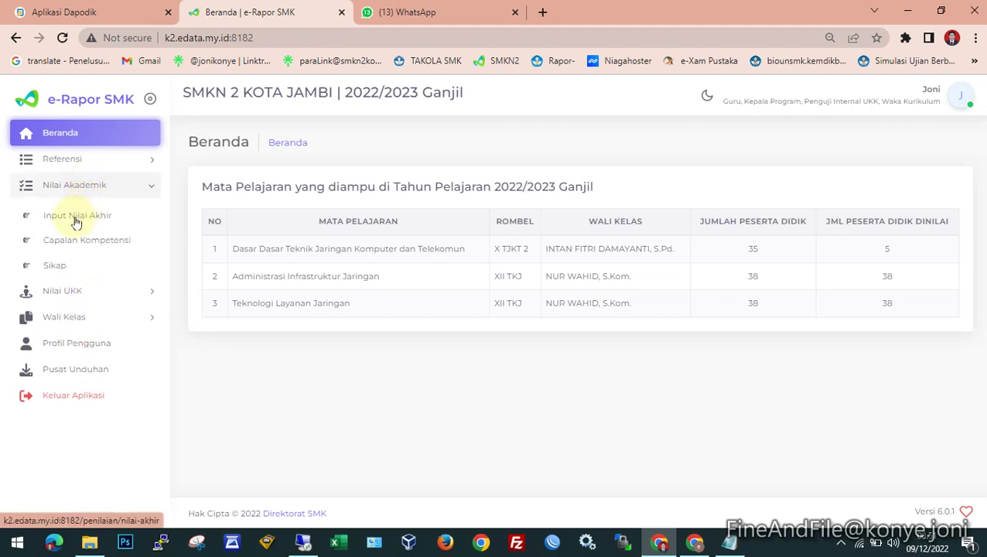
{"action": "left_click", "coordinate": [74, 220]}
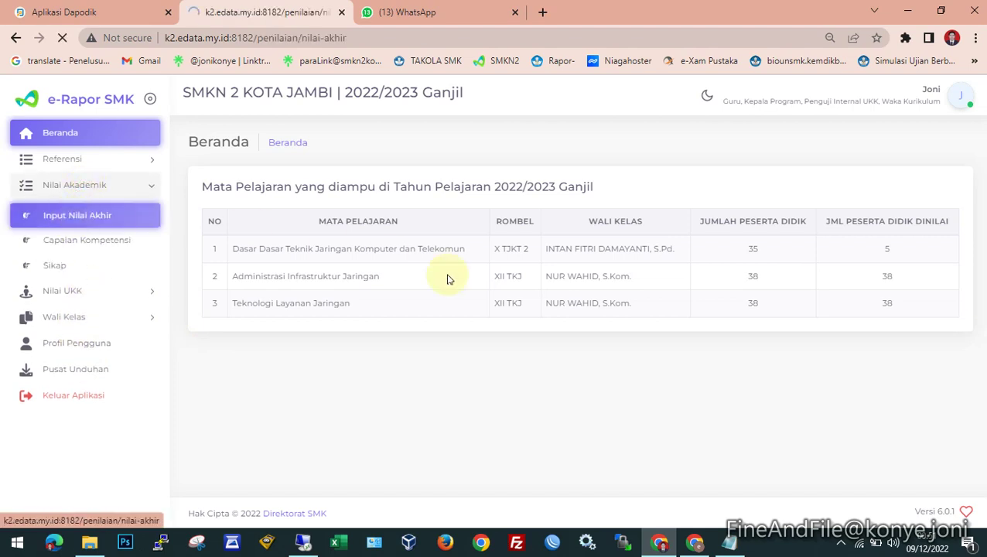
{"action": "left_click", "coordinate": [449, 234]}
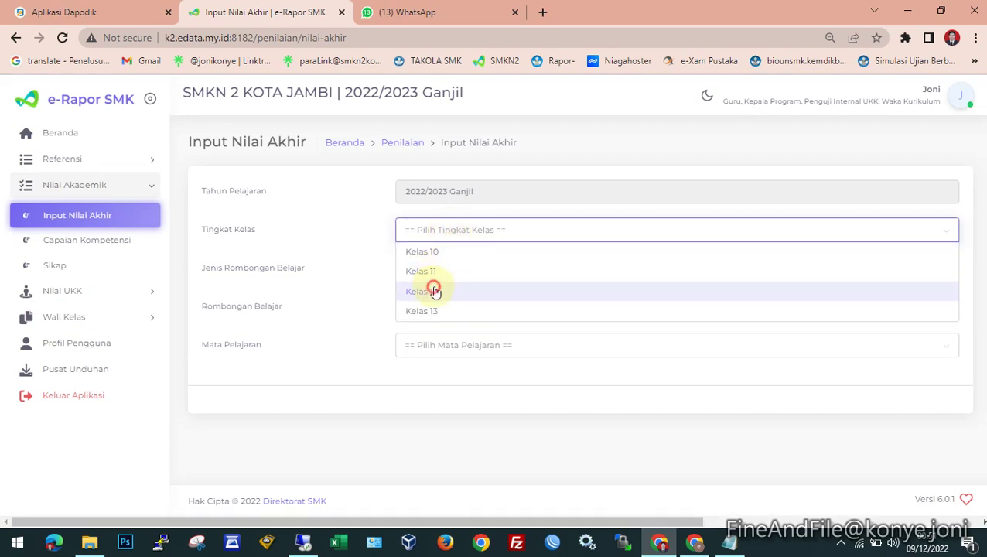
{"action": "left_click", "coordinate": [434, 287]}
{"action": "left_click", "coordinate": [432, 270]}
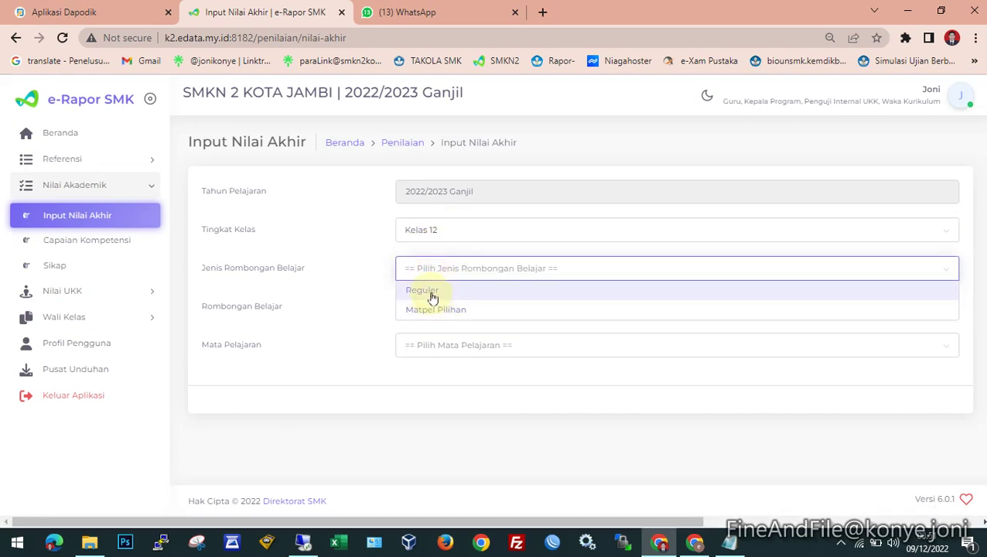
{"action": "left_click", "coordinate": [434, 289]}
{"action": "left_click", "coordinate": [438, 308]}
{"action": "left_click", "coordinate": [445, 360]}
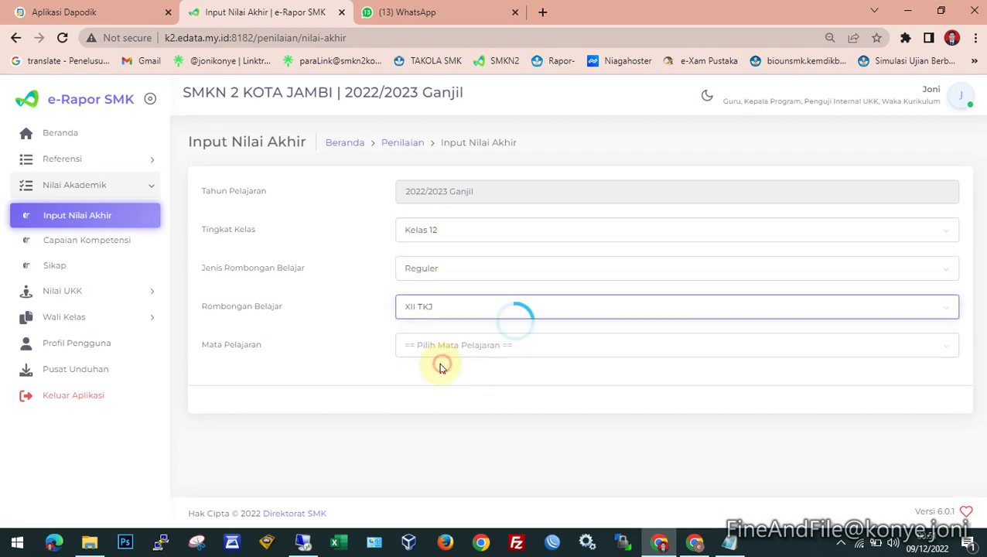
{"action": "left_click", "coordinate": [451, 348]}
{"action": "left_click", "coordinate": [445, 400]}
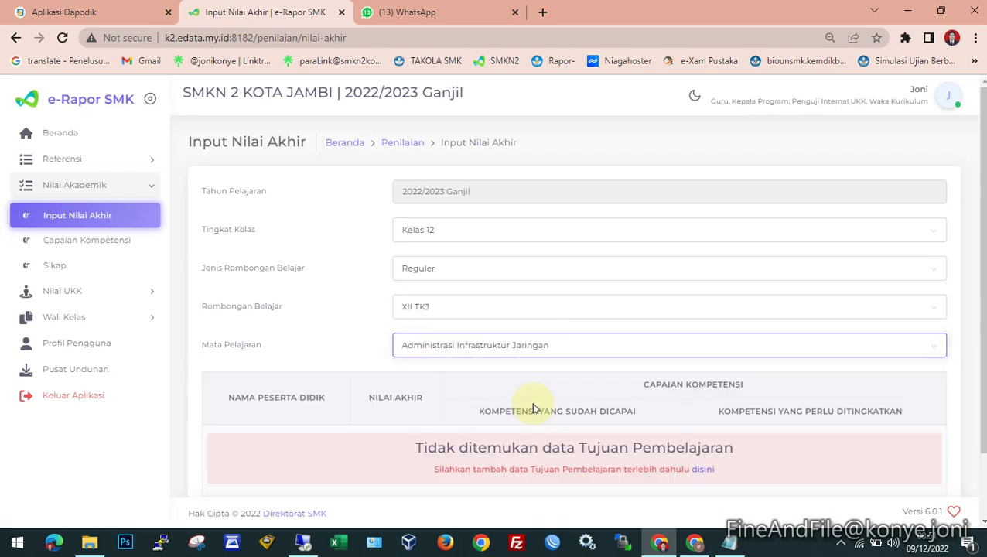
Step: Follow the link in the grade table to open the Tambah Tujuan Pembelajaran form
{"action": "scroll", "coordinate": [328, 351], "scroll_direction": "down", "scroll_amount": 1}
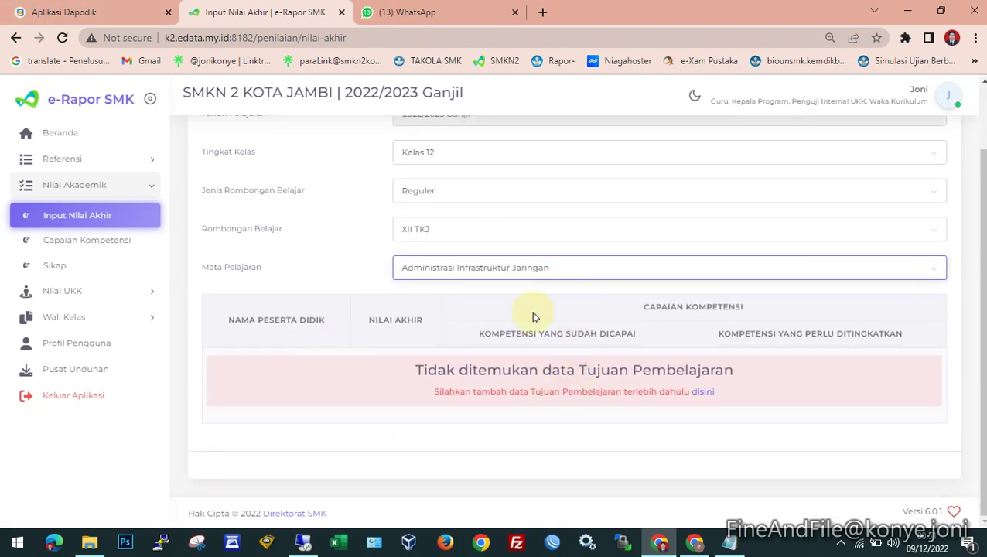
{"action": "scroll", "coordinate": [533, 315], "scroll_direction": "up", "scroll_amount": 1}
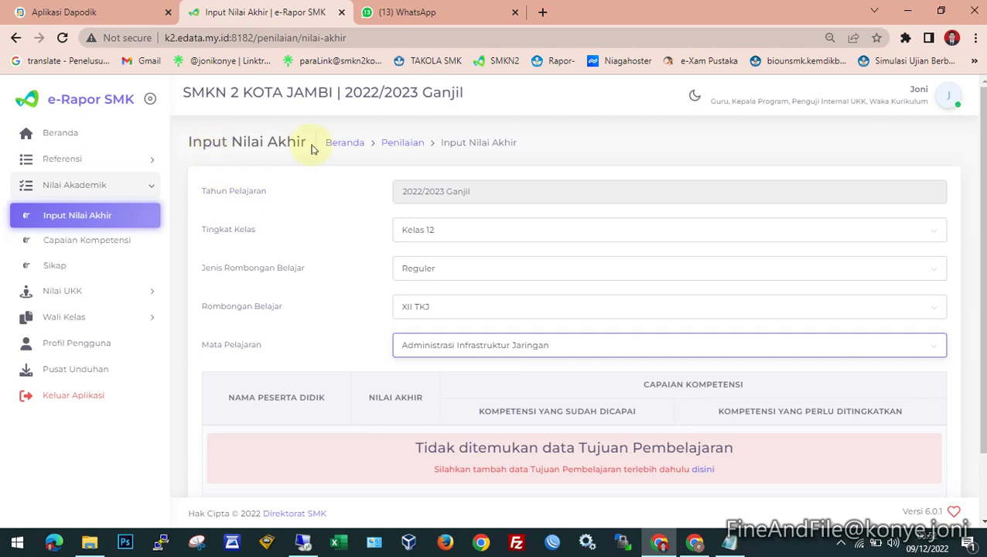
{"action": "scroll", "coordinate": [328, 340], "scroll_direction": "down", "scroll_amount": 1}
{"action": "scroll", "coordinate": [328, 341], "scroll_direction": "down", "scroll_amount": 1}
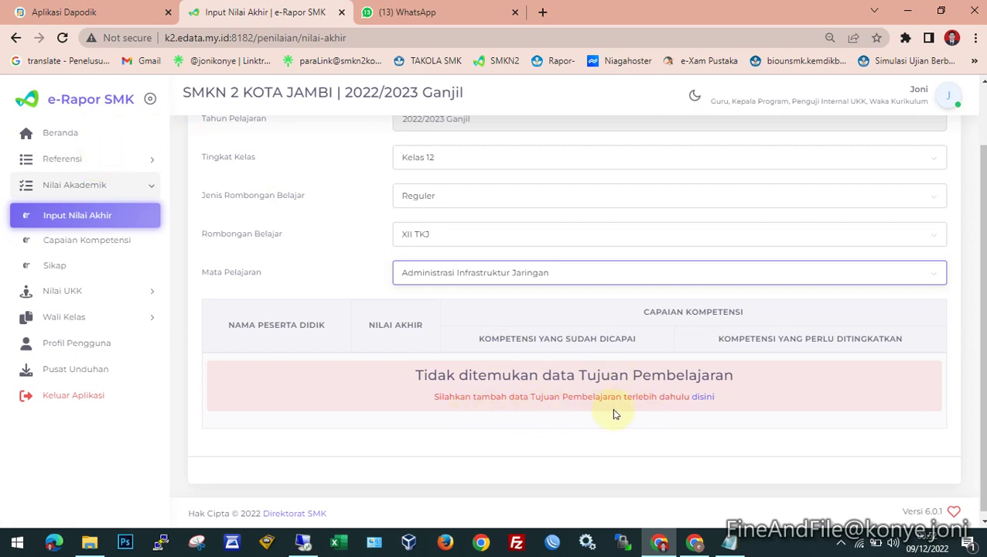
{"action": "left_click", "coordinate": [706, 398]}
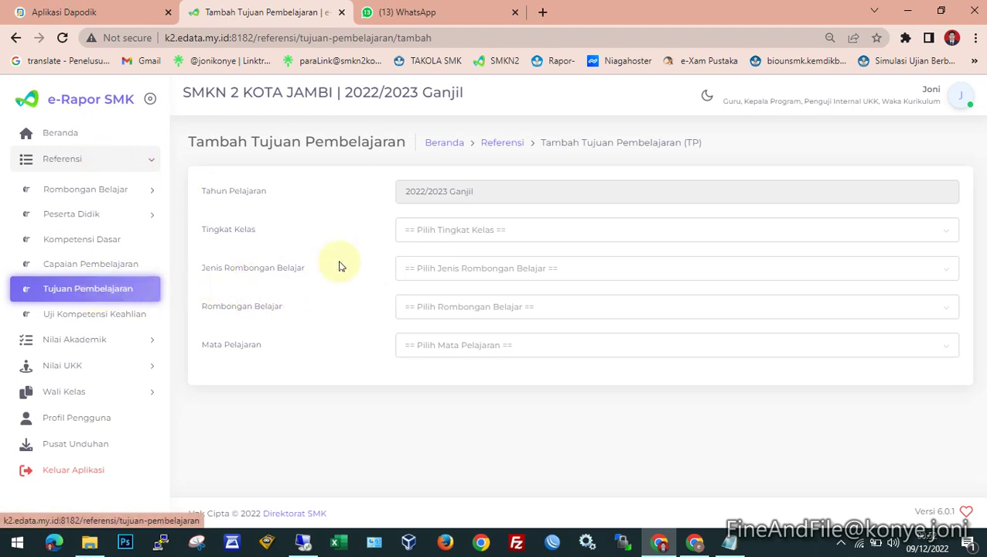
Step: Select Kelas 12, Reguler, XII TKJ and Administrasi Infrastruktur Jaringan in the Tambah Tujuan Pembelajaran form
{"action": "left_click", "coordinate": [470, 229]}
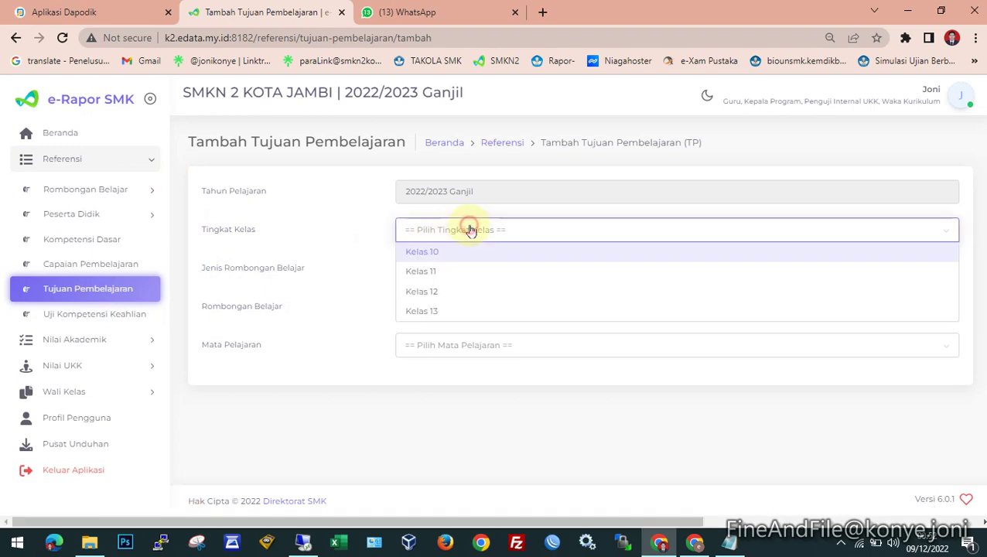
{"action": "left_click", "coordinate": [467, 294]}
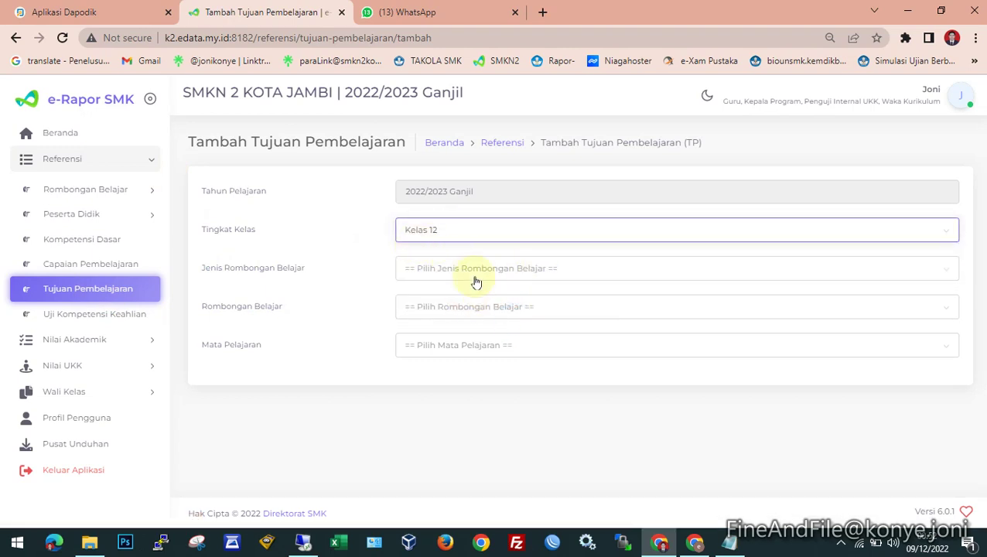
{"action": "left_click", "coordinate": [486, 272]}
{"action": "left_click", "coordinate": [433, 287]}
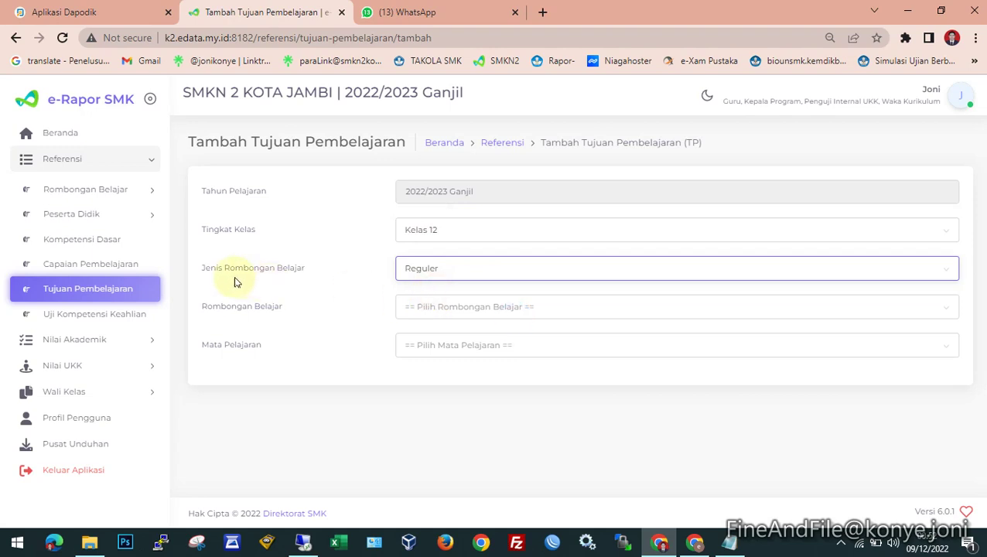
{"action": "left_click", "coordinate": [439, 310]}
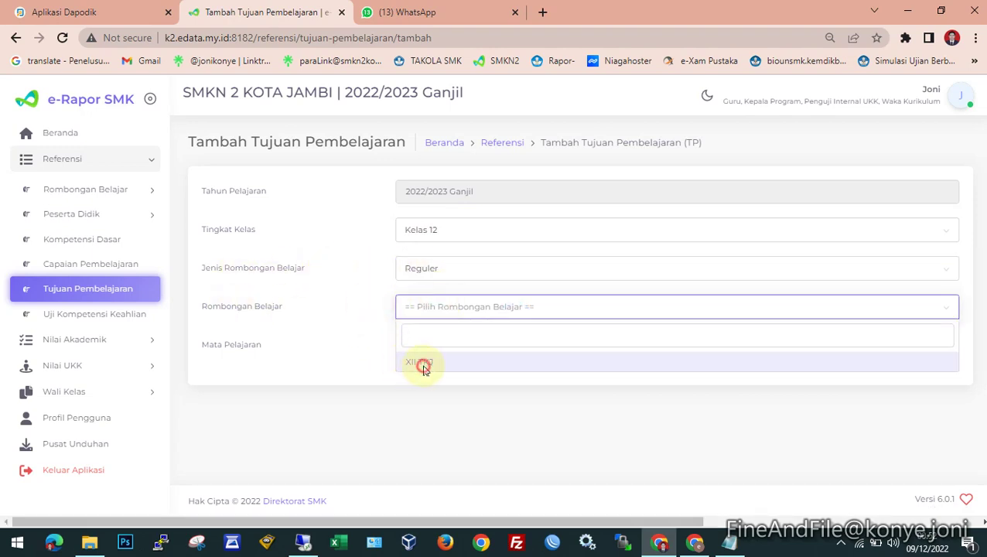
{"action": "left_click", "coordinate": [425, 370]}
{"action": "left_click", "coordinate": [433, 347]}
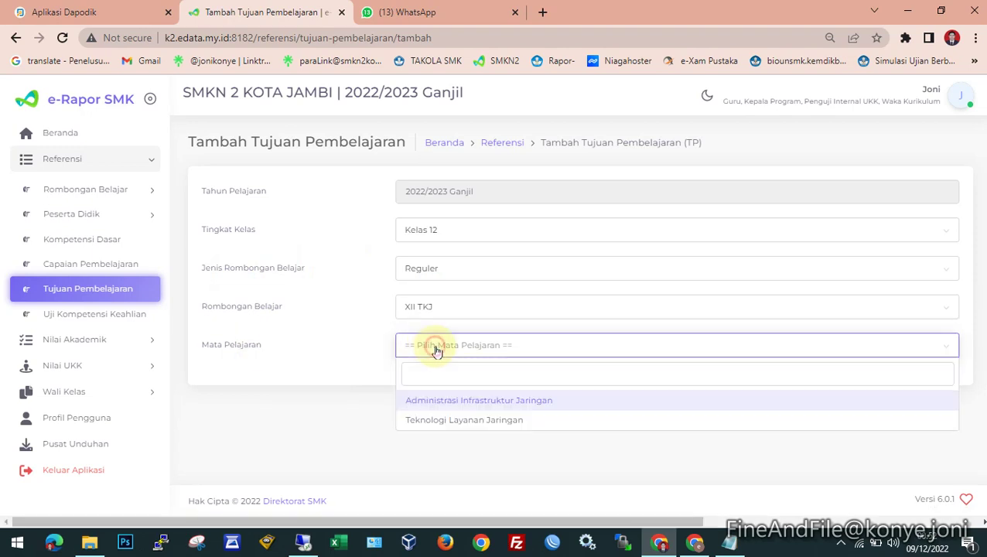
{"action": "left_click", "coordinate": [441, 401]}
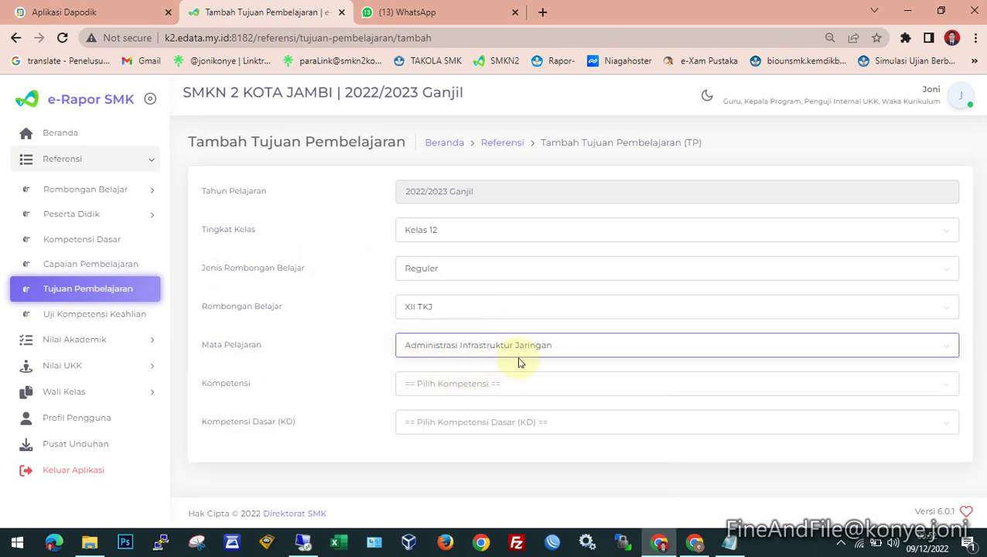
Step: Choose Pengetahuan as the Kompetensi and (3.10) Mengevaluasi firewall jaringan as the Kompetensi Dasar
{"action": "left_click", "coordinate": [424, 386]}
{"action": "left_click", "coordinate": [434, 409]}
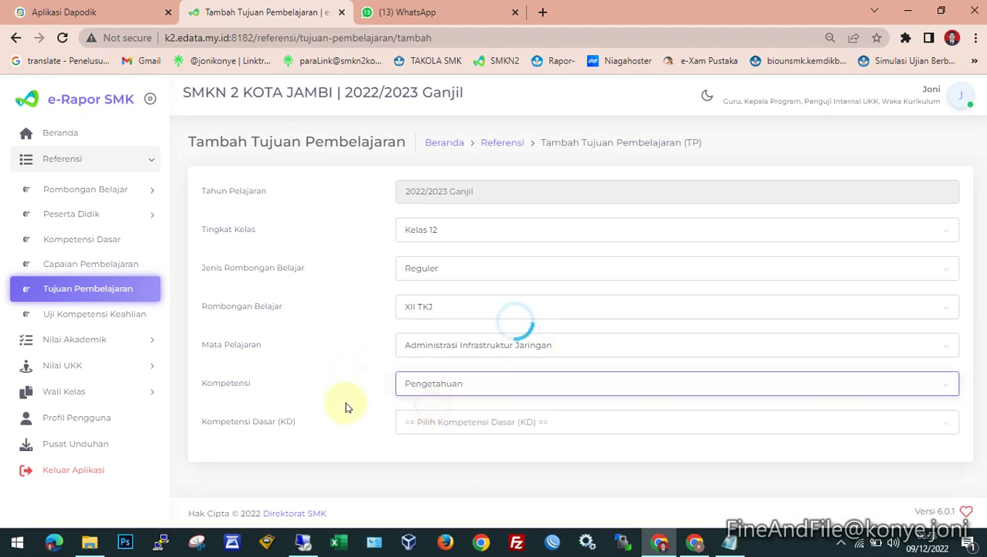
{"action": "left_click", "coordinate": [519, 428]}
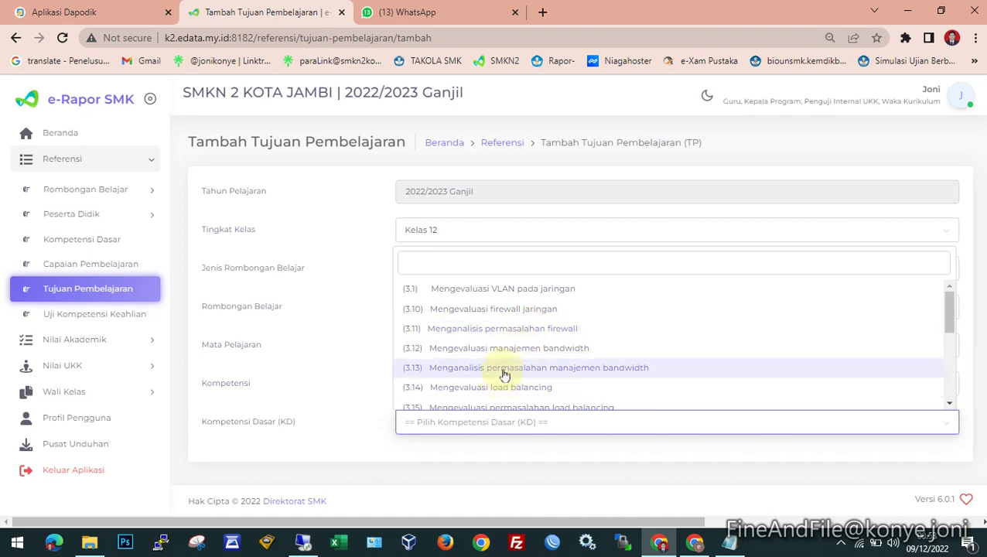
{"action": "left_click", "coordinate": [472, 318]}
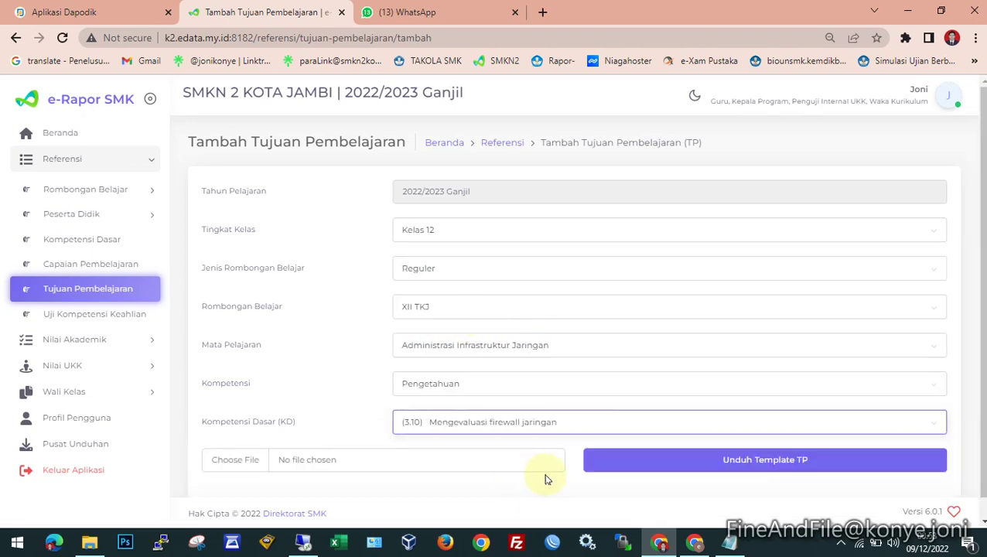
Step: Download the TP template and save it in the erapor-6-2223 folder as Template-TP-310-Mata-Pelajaran-Administrasi-Infrastruktur-Jaringan (1).xlsx
{"action": "scroll", "coordinate": [547, 474], "scroll_direction": "down", "scroll_amount": 1}
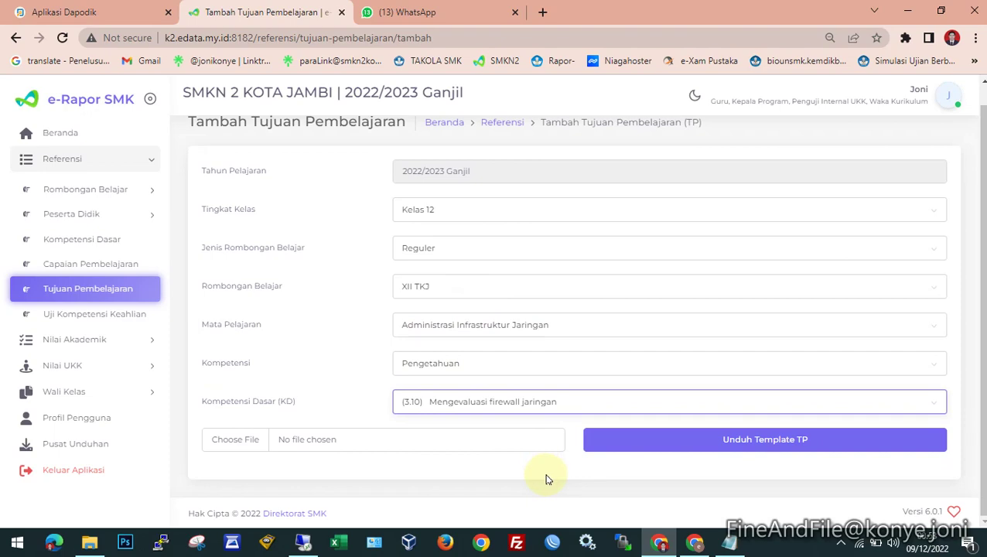
{"action": "left_click", "coordinate": [784, 449]}
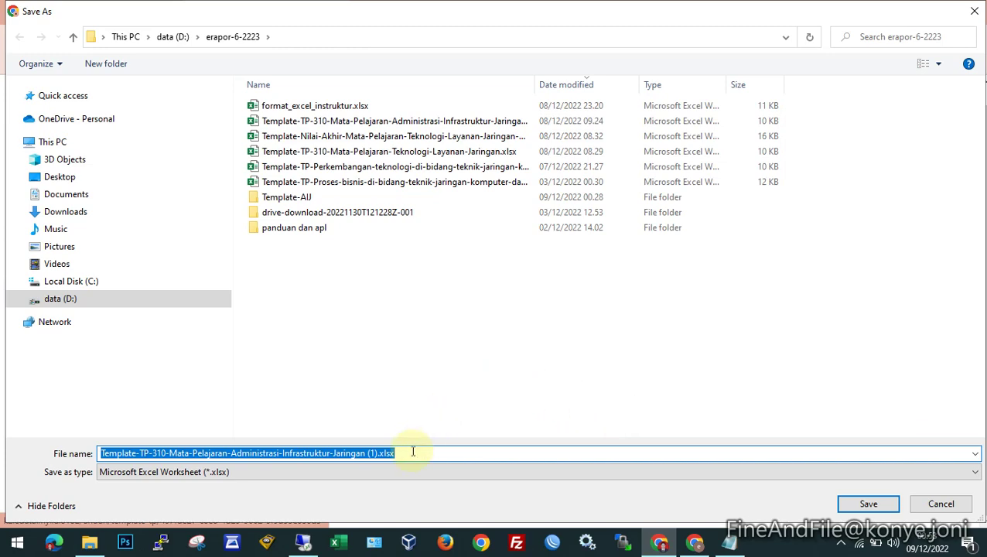
{"action": "left_click", "coordinate": [866, 504]}
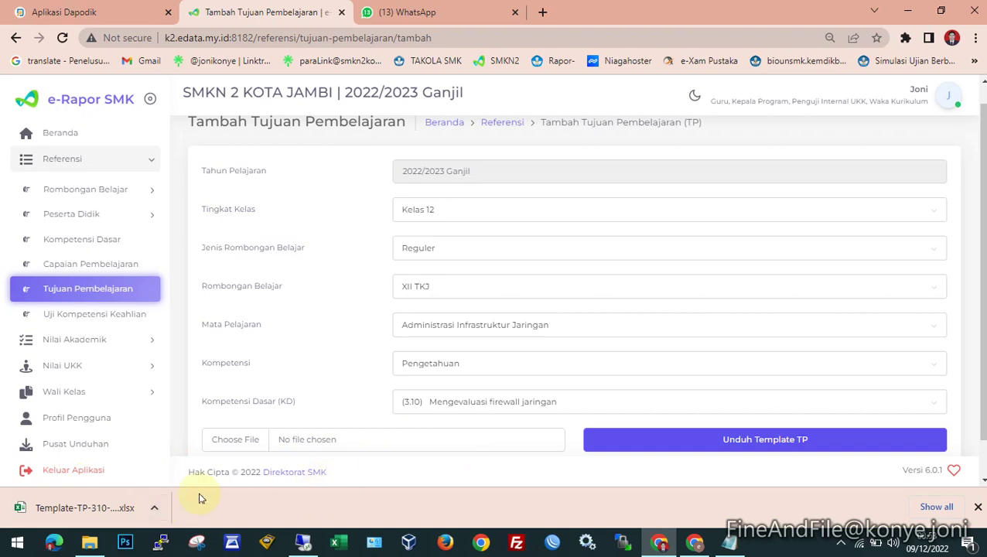
Step: Show the downloaded template in its folder, open it in Excel and enable editing
{"action": "left_click", "coordinate": [158, 506]}
{"action": "left_click", "coordinate": [197, 460]}
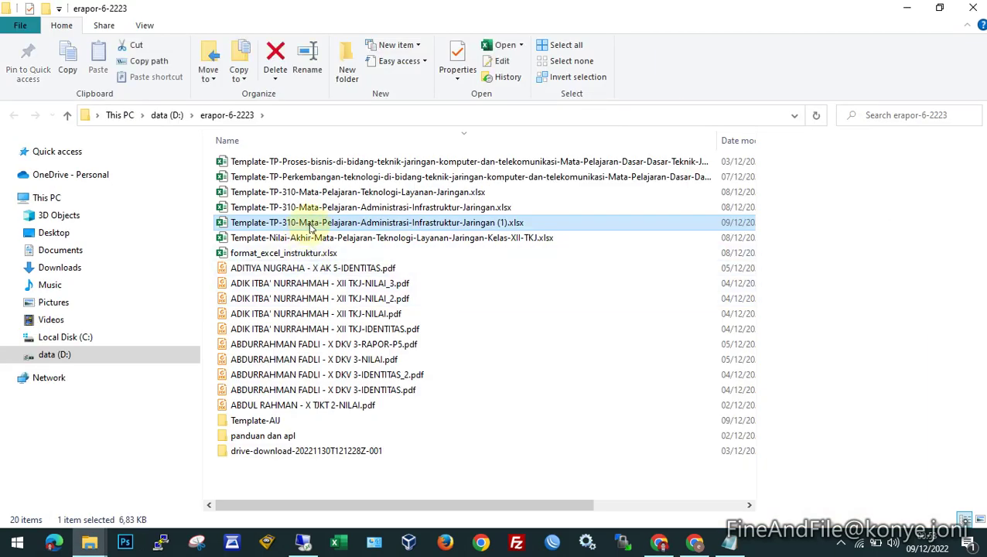
{"action": "left_click", "coordinate": [310, 224]}
{"action": "left_click", "coordinate": [310, 224]}
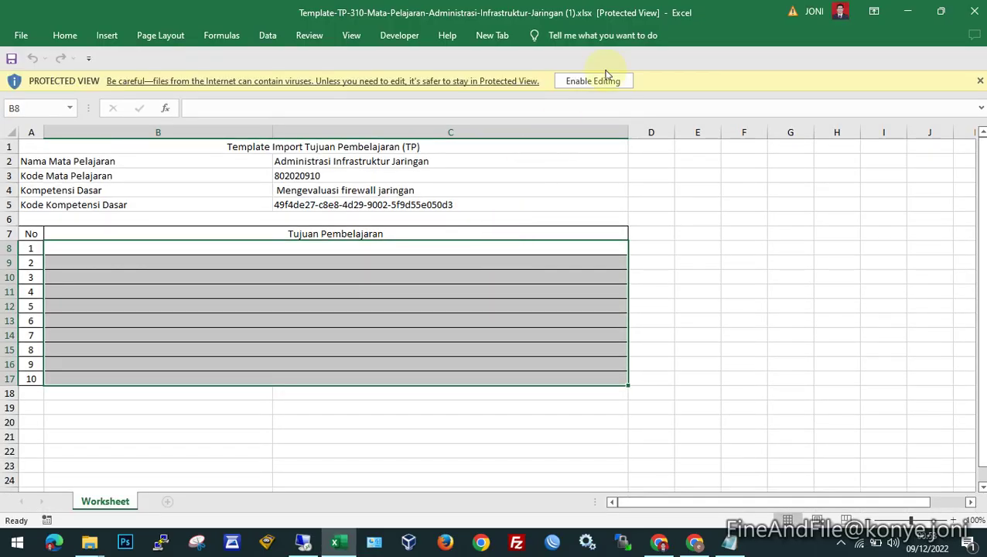
{"action": "left_click", "coordinate": [598, 81]}
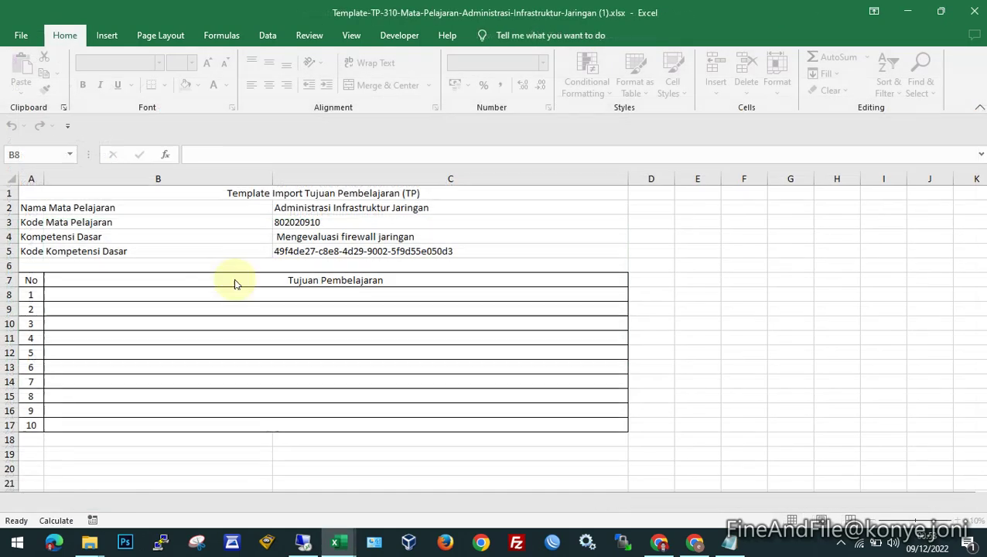
Step: Examine the Tujuan Pembelajaran rows of the template worksheet and close the workbook
{"action": "left_click", "coordinate": [114, 300]}
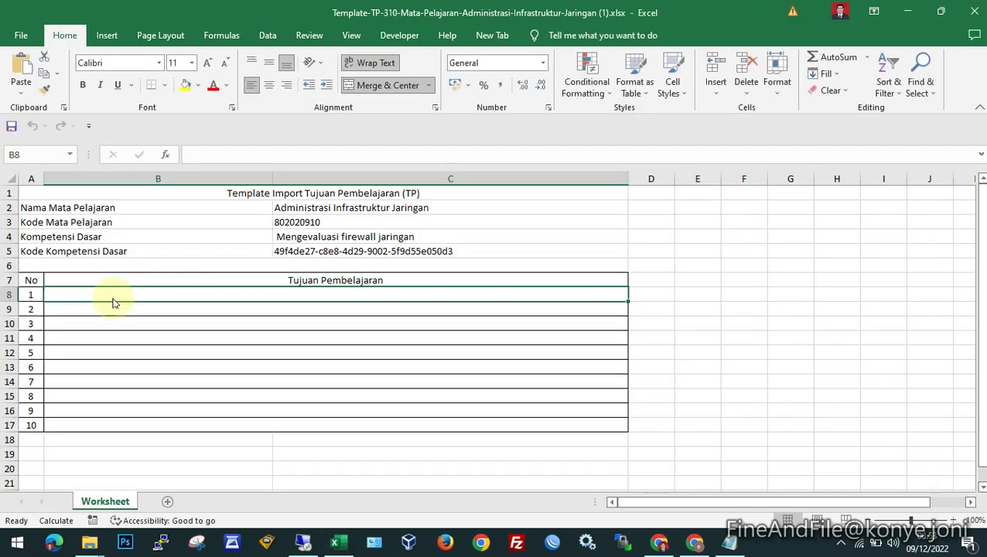
{"action": "left_click", "coordinate": [99, 310]}
{"action": "mouse_move", "coordinate": [97, 295]}
{"action": "left_mouse_down"}
{"action": "mouse_move", "coordinate": [99, 393]}
{"action": "mouse_move", "coordinate": [92, 352]}
{"action": "left_mouse_up"}
{"action": "left_click_drag", "start_coordinate": [208, 304], "coordinate": [198, 326]}
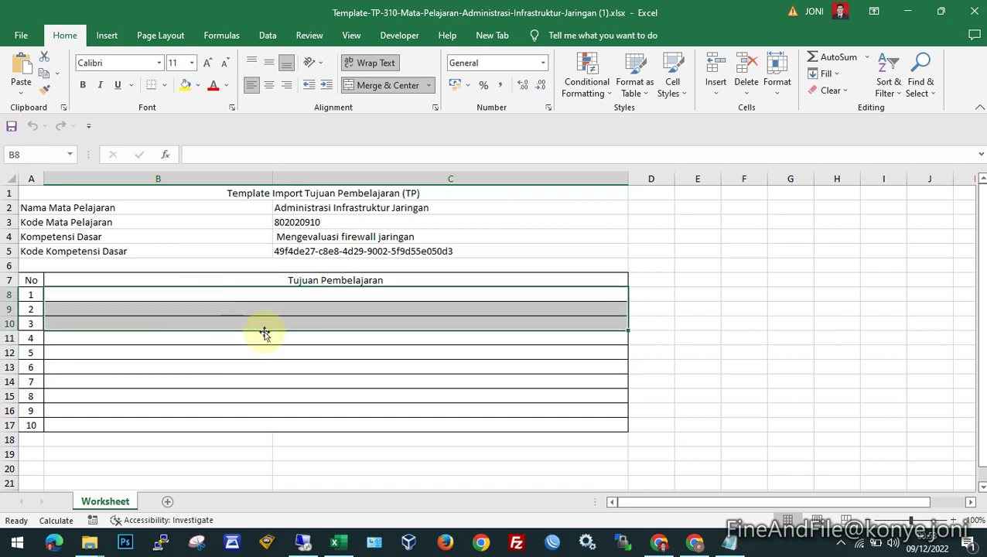
{"action": "left_click", "coordinate": [976, 12]}
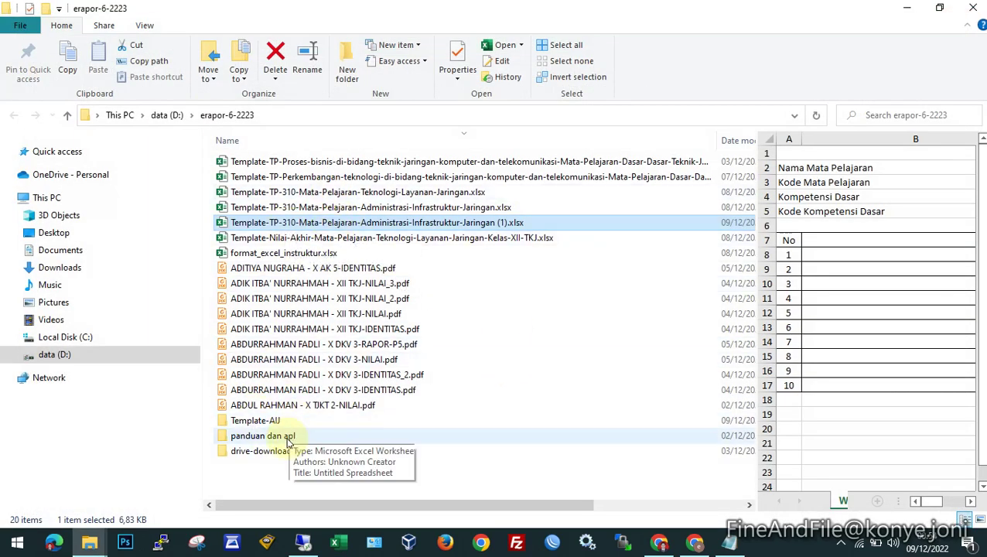
Step: Open the Template-AIJ folder and preview Template-TP-310-Mata-Pelajaran-Administrasi-Infrastruktur-Jaringan.xlsx in a widened preview area
{"action": "double_click", "coordinate": [246, 421]}
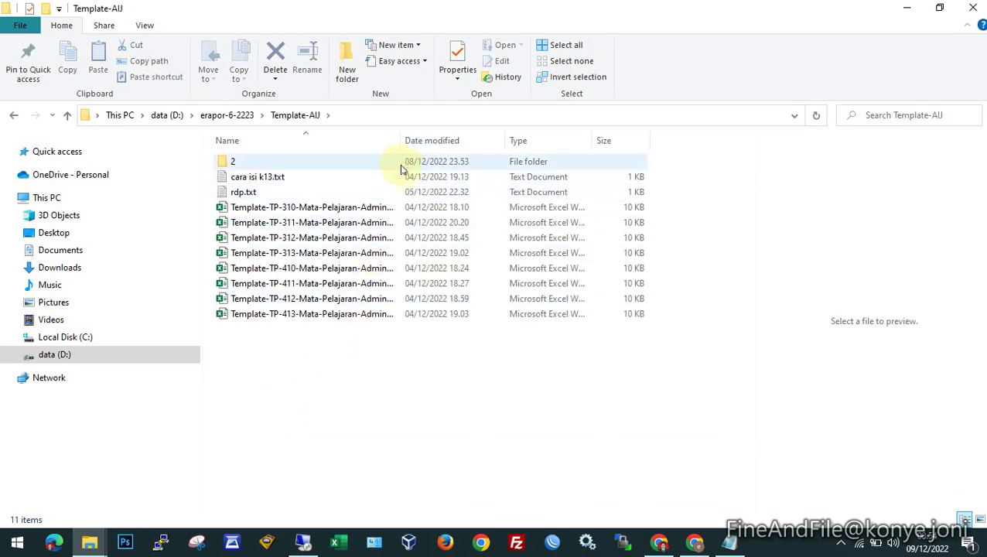
{"action": "left_click_drag", "start_coordinate": [399, 140], "coordinate": [653, 193]}
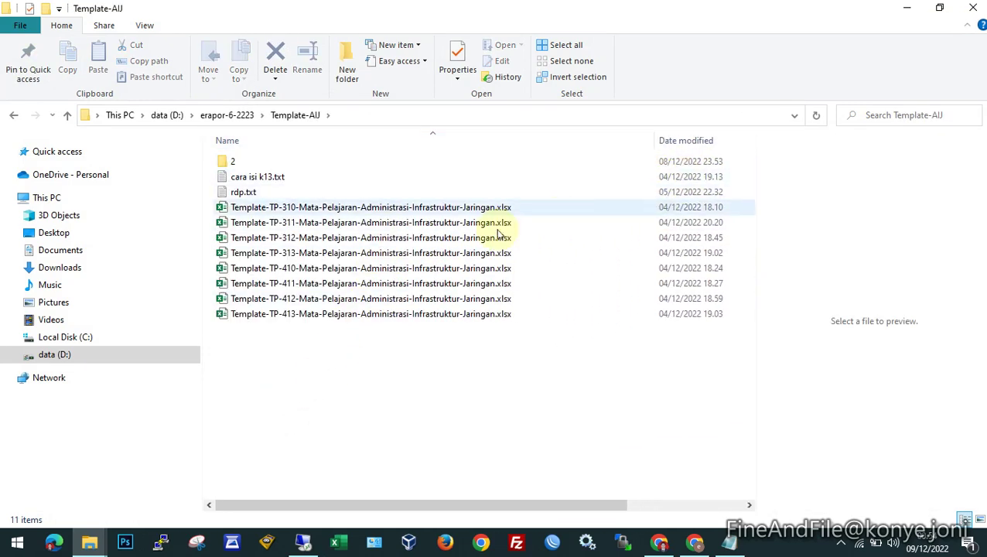
{"action": "left_click", "coordinate": [325, 208]}
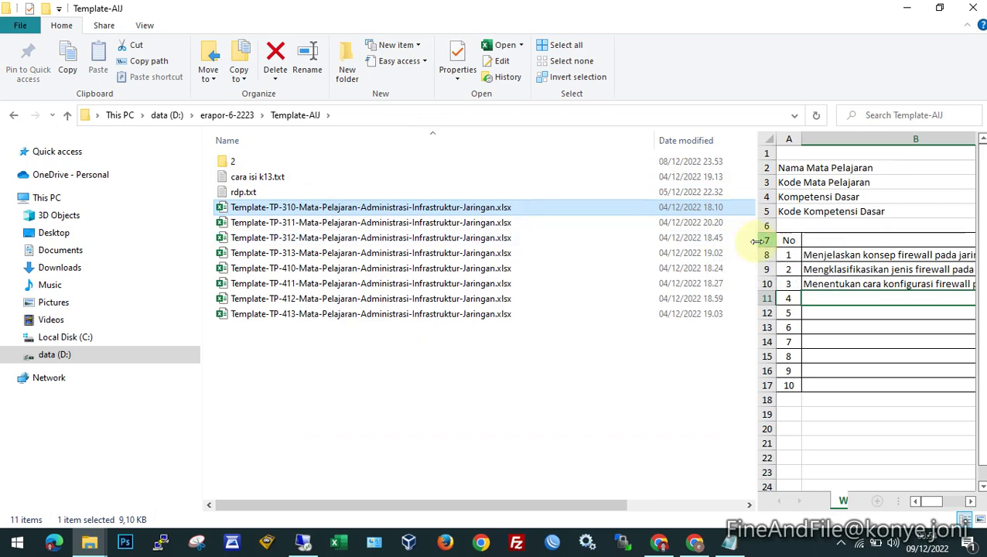
{"action": "left_click_drag", "start_coordinate": [755, 249], "coordinate": [571, 242]}
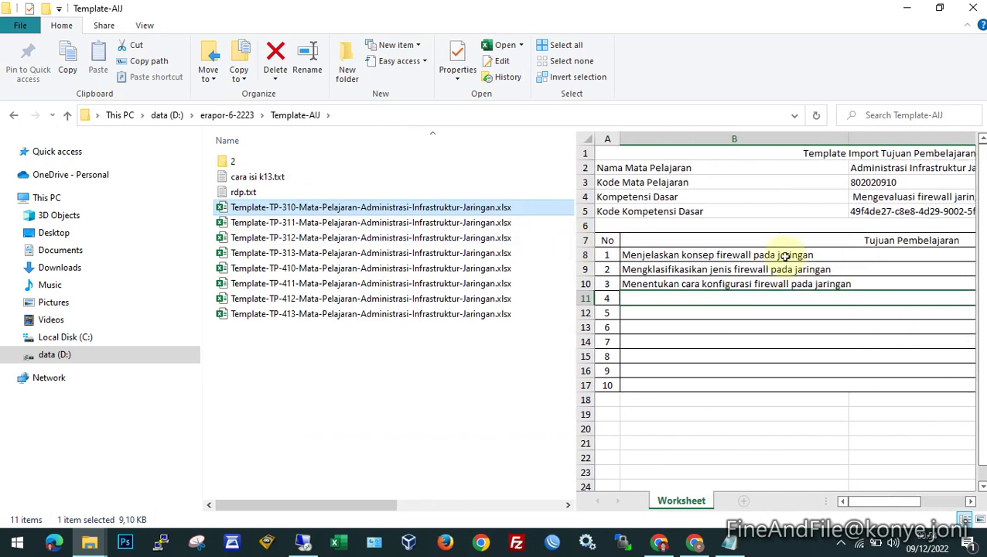
Step: Examine the Kompetensi Dasar and the filled Tujuan Pembelajaran rows in the previewed template, and return to the e-Rapor form
{"action": "left_click_drag", "start_coordinate": [727, 255], "coordinate": [854, 268]}
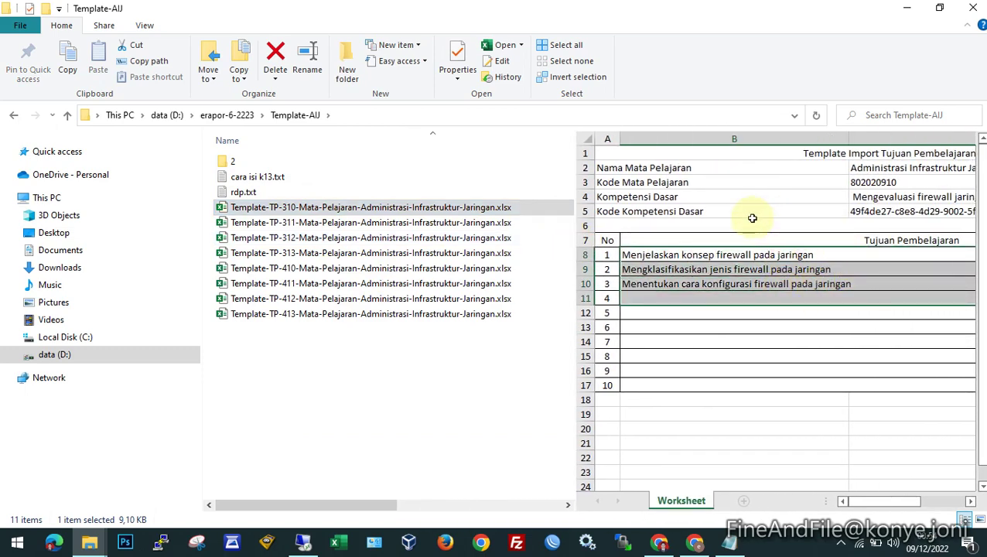
{"action": "left_click", "coordinate": [674, 292]}
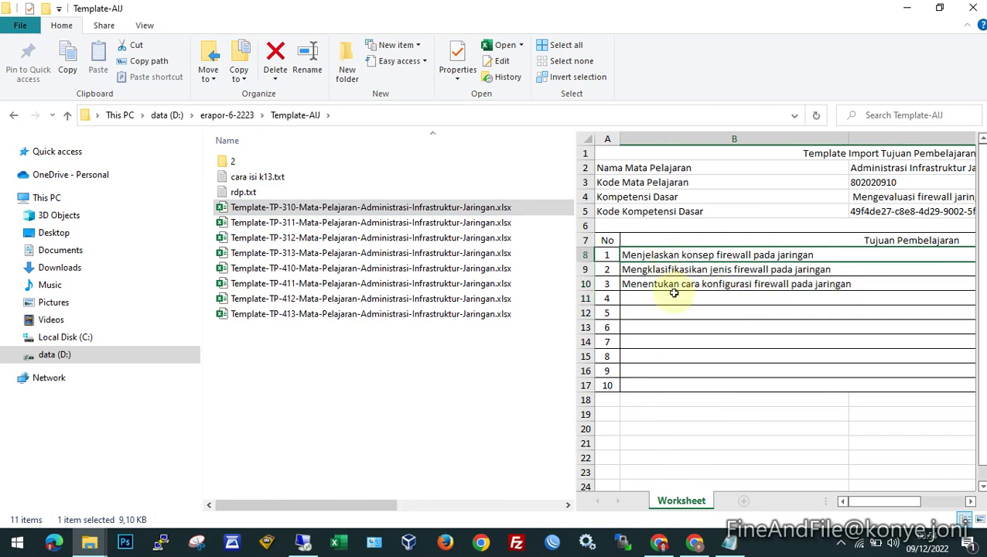
{"action": "left_click", "coordinate": [674, 294]}
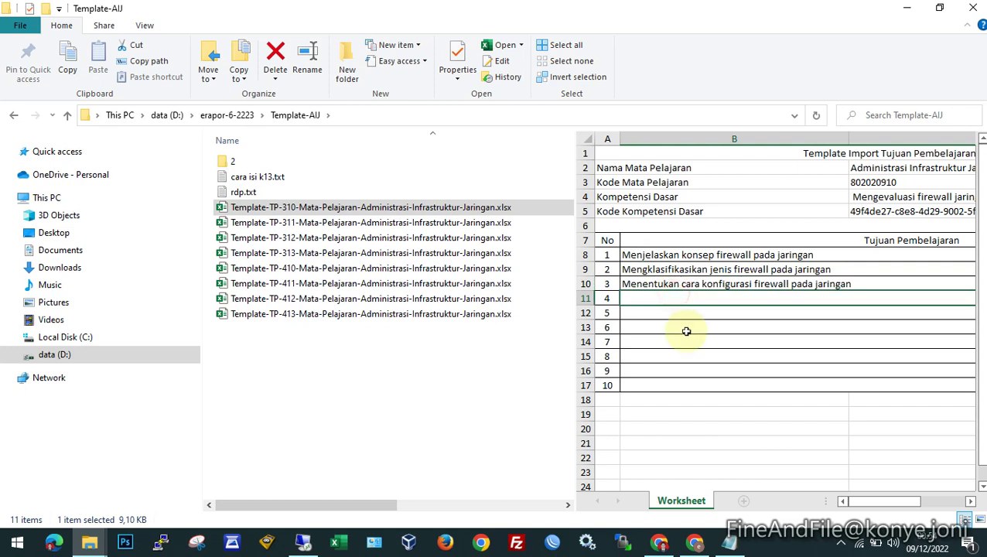
{"action": "left_click", "coordinate": [698, 202]}
{"action": "left_click", "coordinate": [857, 197]}
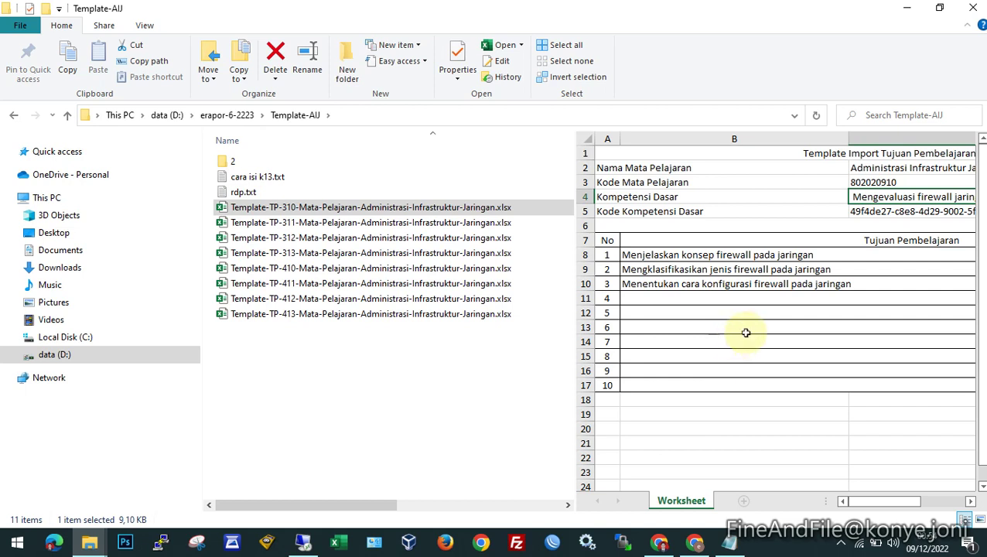
{"action": "left_click_drag", "start_coordinate": [660, 256], "coordinate": [663, 284]}
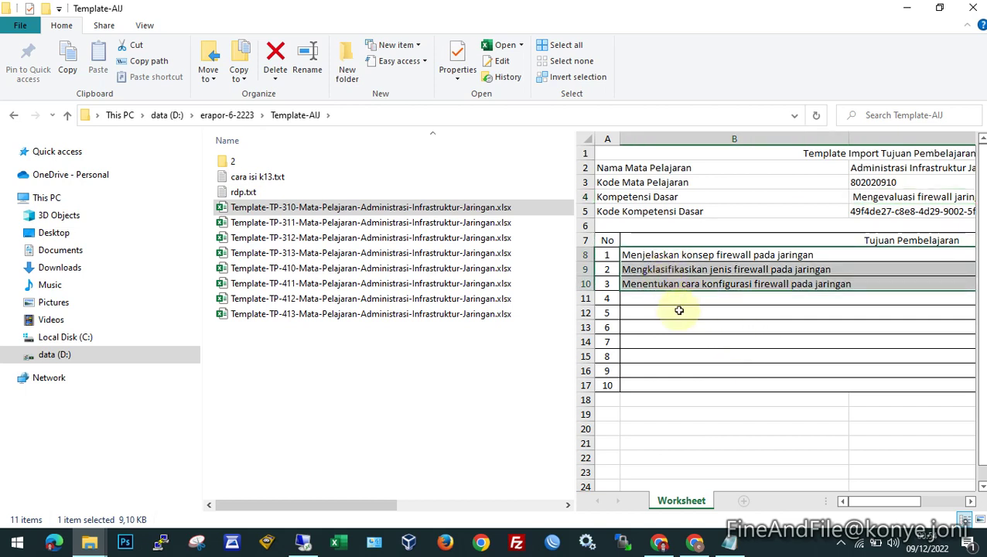
{"action": "left_click", "coordinate": [680, 318]}
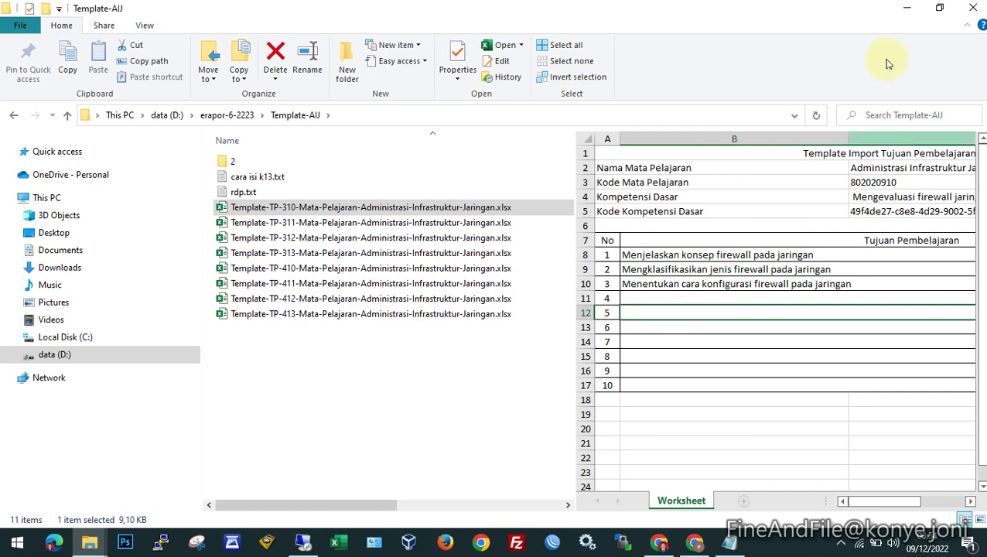
{"action": "left_click", "coordinate": [906, 15]}
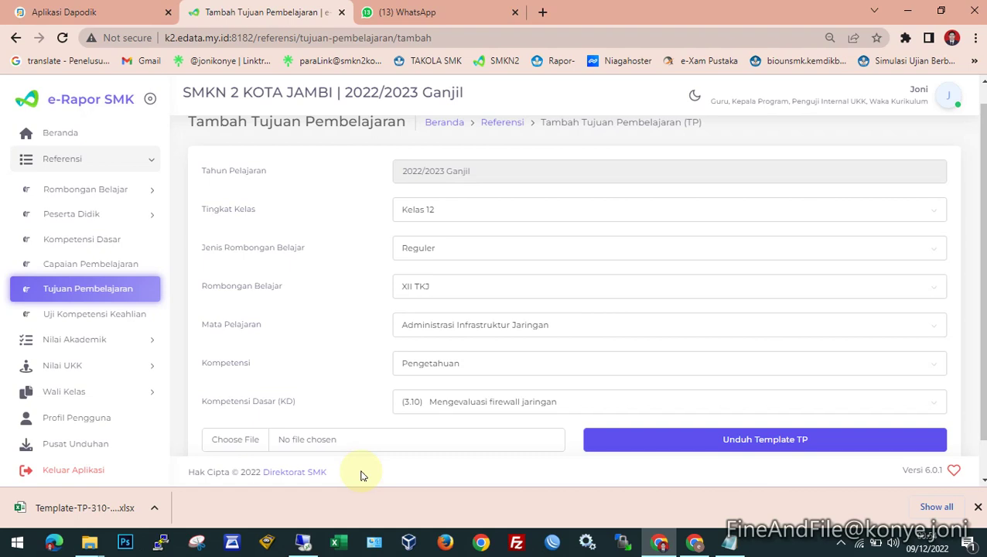
Step: Upload Template-TP-310-Mata-Pelajaran-Administrasi-Infrastruktur-Jaringan.xlsx from the Template-AIJ folder to import its learning objectives
{"action": "left_click", "coordinate": [286, 444]}
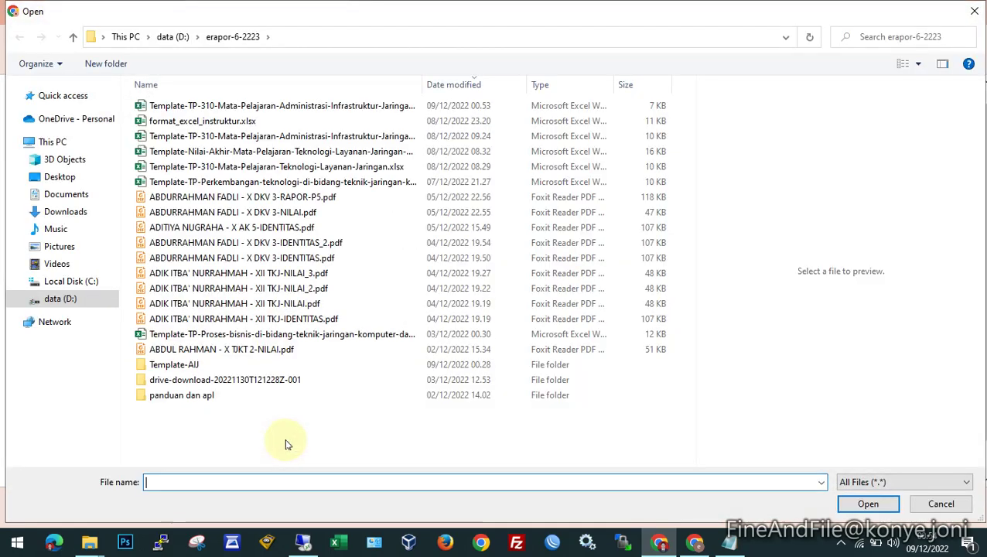
{"action": "double_click", "coordinate": [176, 365]}
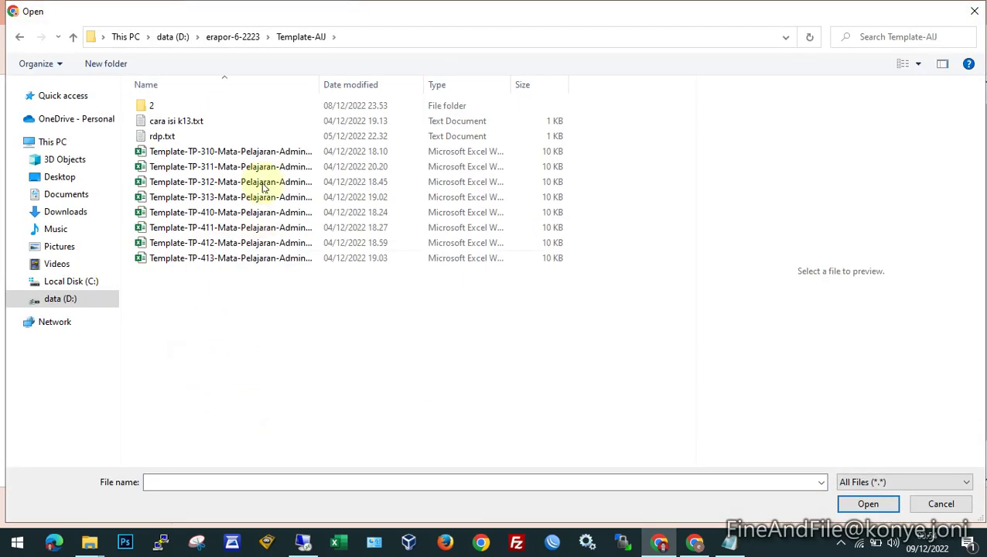
{"action": "left_click_drag", "start_coordinate": [319, 84], "coordinate": [545, 99]}
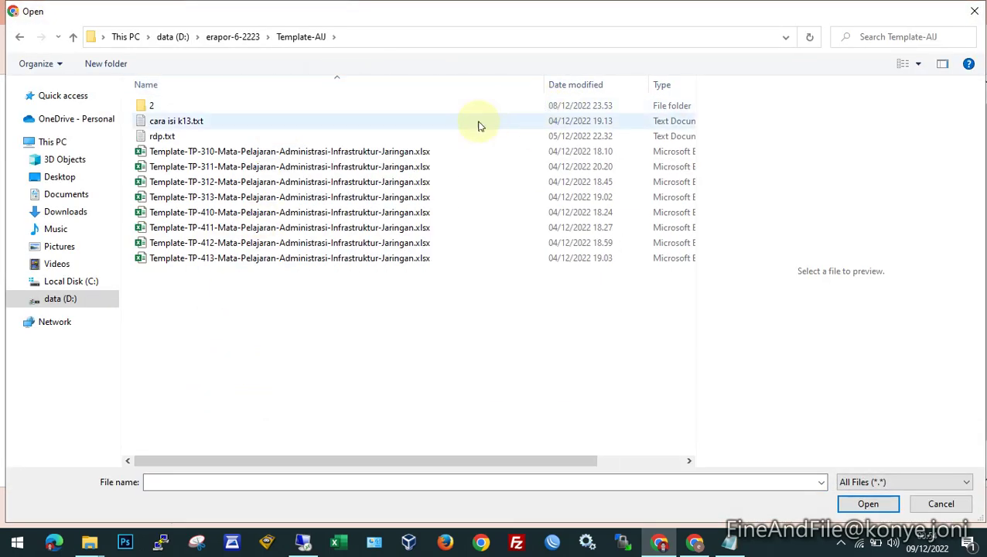
{"action": "left_click", "coordinate": [317, 152]}
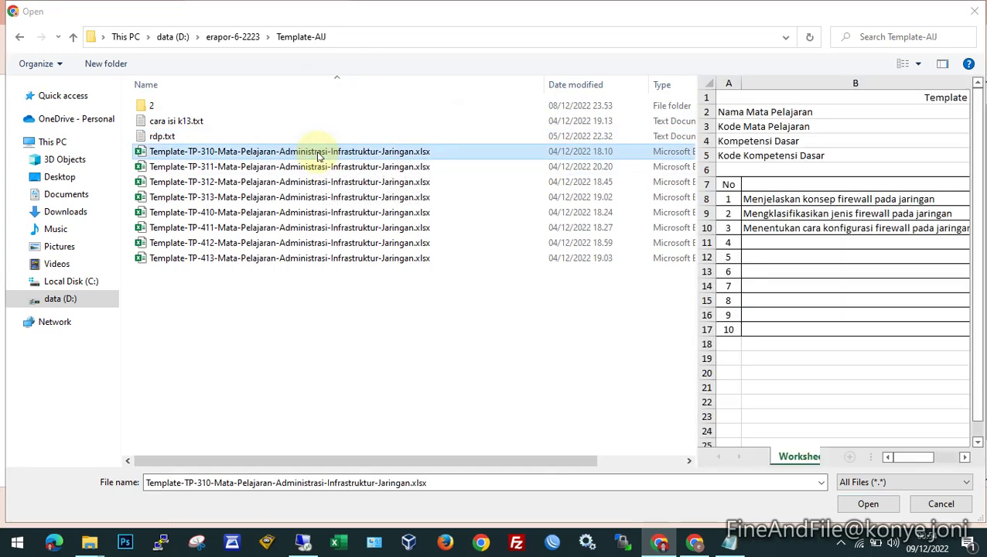
{"action": "left_click", "coordinate": [867, 504]}
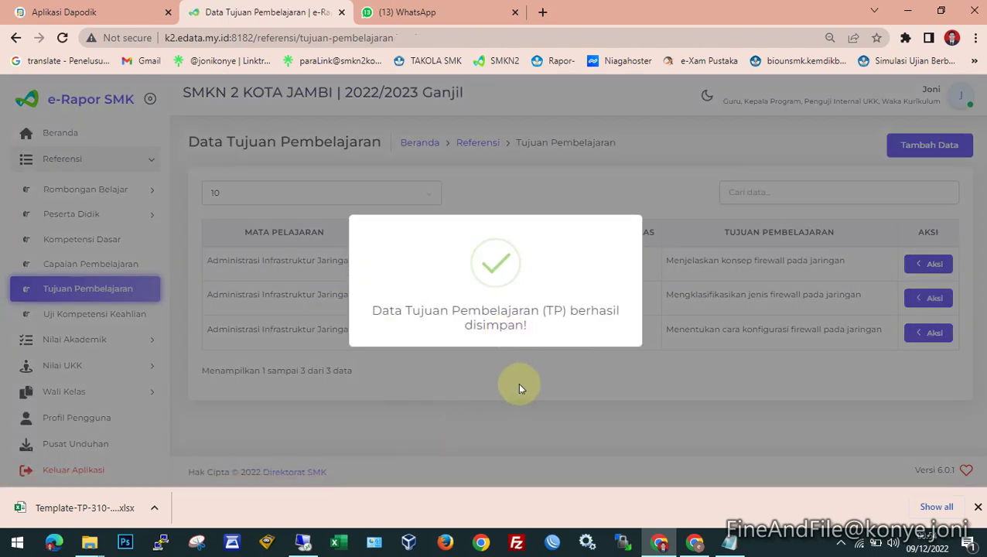
{"action": "left_click", "coordinate": [519, 384]}
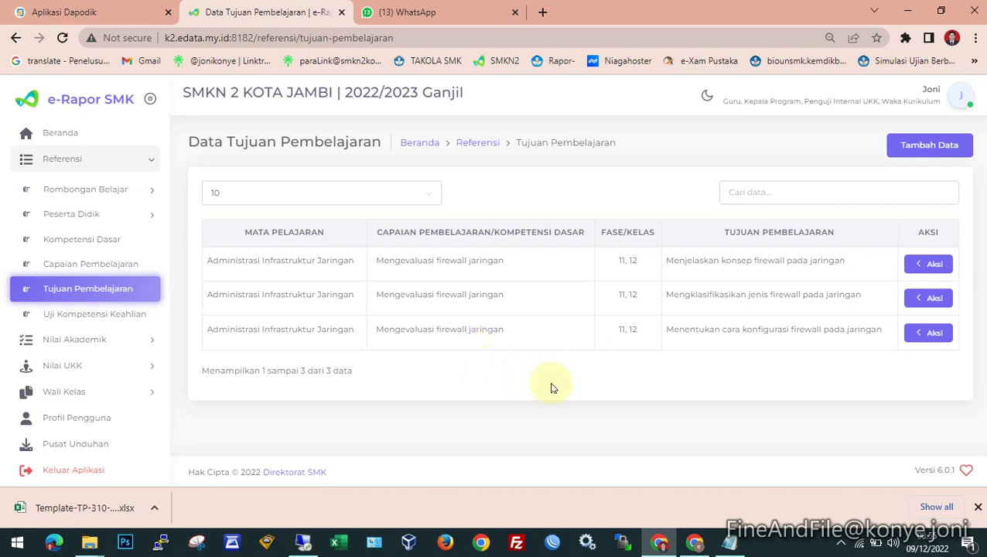
Step: Start a new Tujuan Pembelajaran entry for Kelas 12, Reguler, class XII TKJ and the subject Administrasi Infrastruktur Jaringan
{"action": "left_click", "coordinate": [915, 154]}
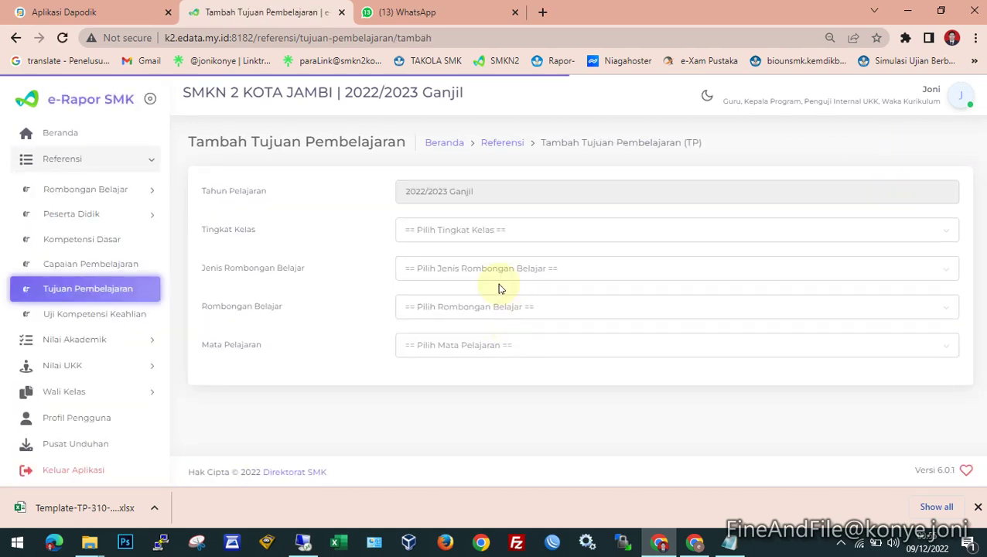
{"action": "left_click", "coordinate": [435, 232]}
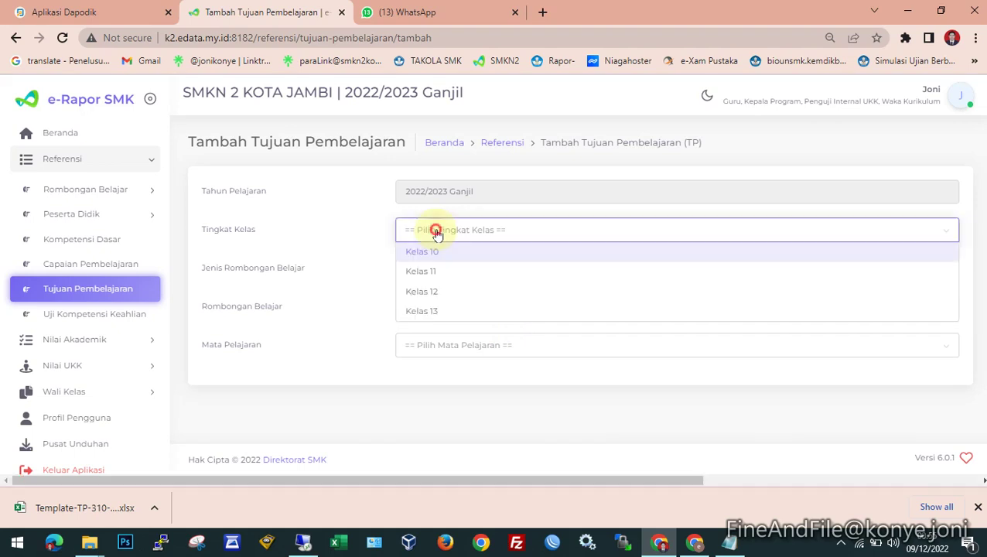
{"action": "left_click", "coordinate": [418, 294]}
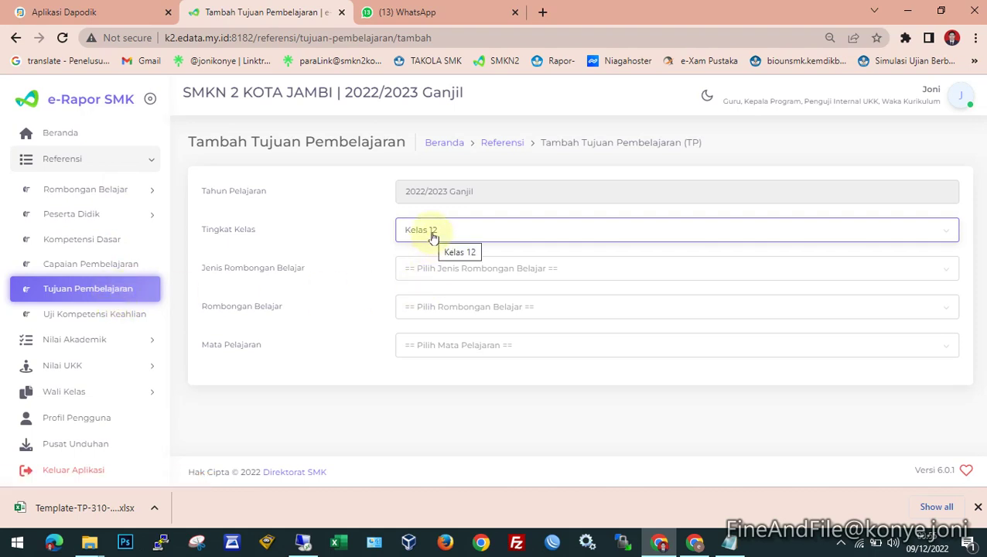
{"action": "left_click", "coordinate": [423, 267]}
{"action": "left_click", "coordinate": [423, 287]}
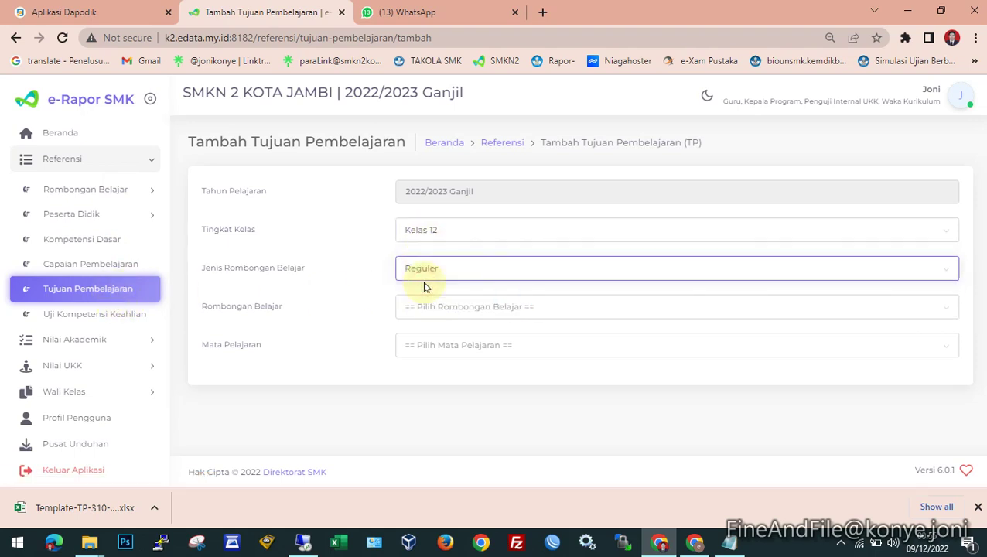
{"action": "left_click", "coordinate": [452, 306]}
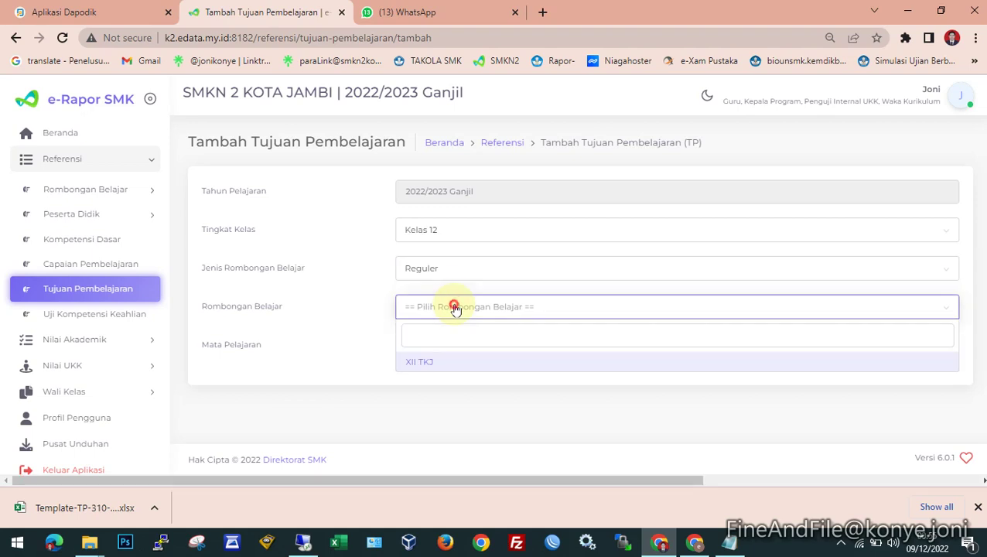
{"action": "left_click", "coordinate": [418, 369]}
{"action": "left_click", "coordinate": [438, 356]}
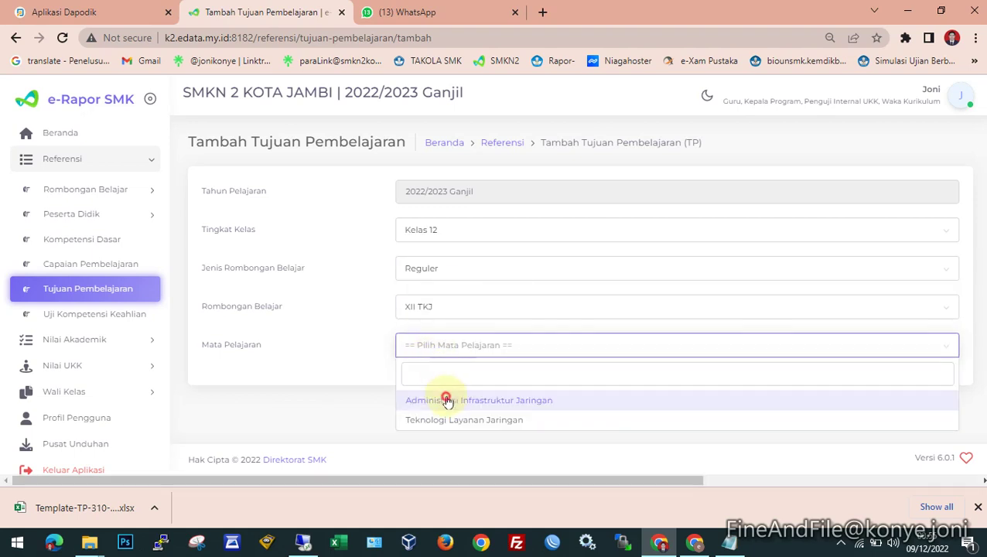
{"action": "left_click", "coordinate": [447, 401]}
Step: Set the competency to Keterampilan and the Kompetensi Dasar to (4.10) Mengkonfigurasi firewall jaringan
{"action": "left_click", "coordinate": [438, 361]}
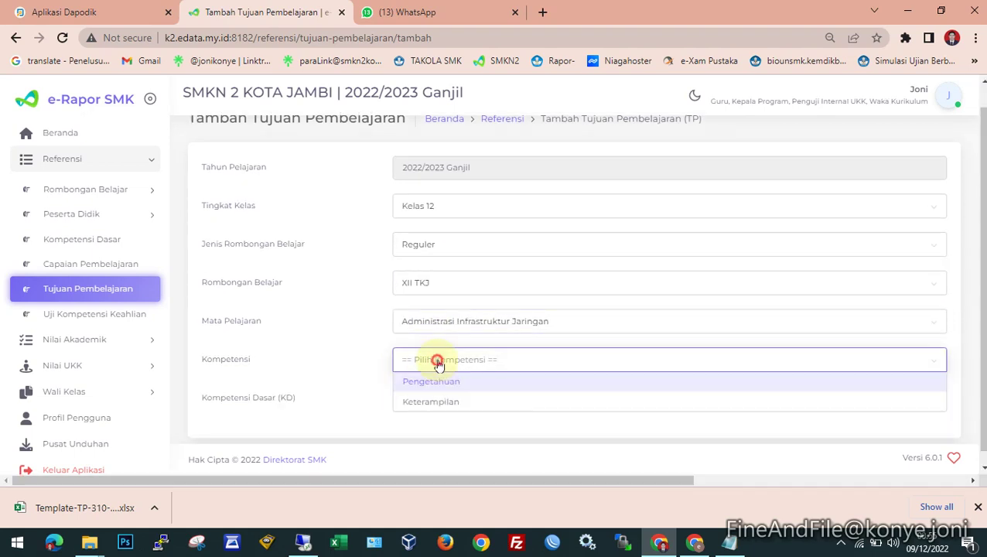
{"action": "left_click", "coordinate": [432, 401]}
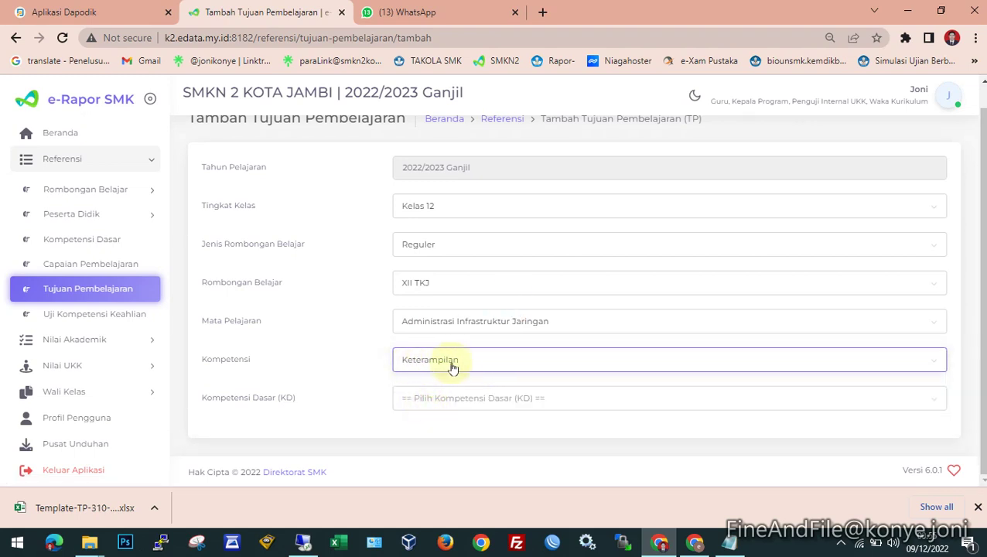
{"action": "left_click", "coordinate": [453, 363]}
{"action": "left_click", "coordinate": [435, 381]}
{"action": "left_click", "coordinate": [430, 362]}
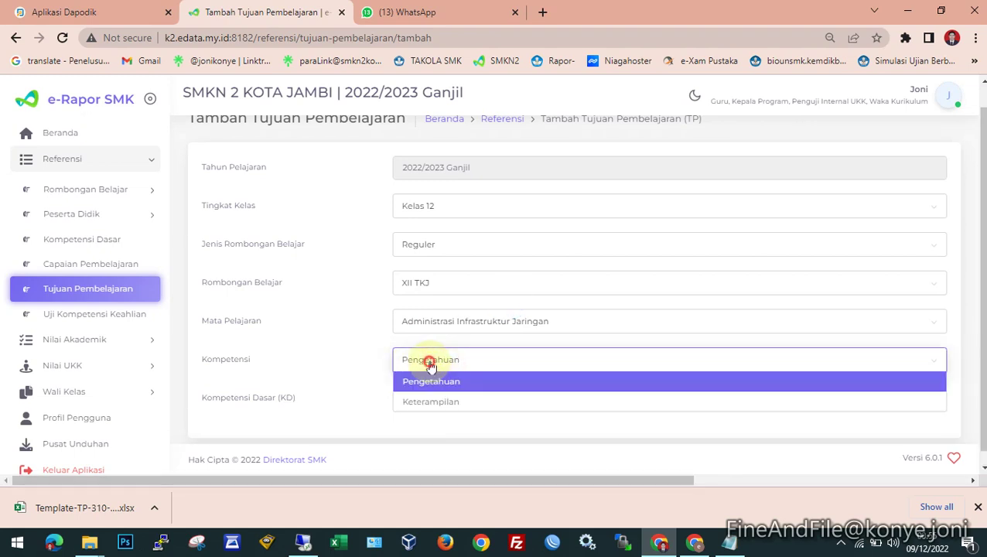
{"action": "left_click", "coordinate": [430, 401]}
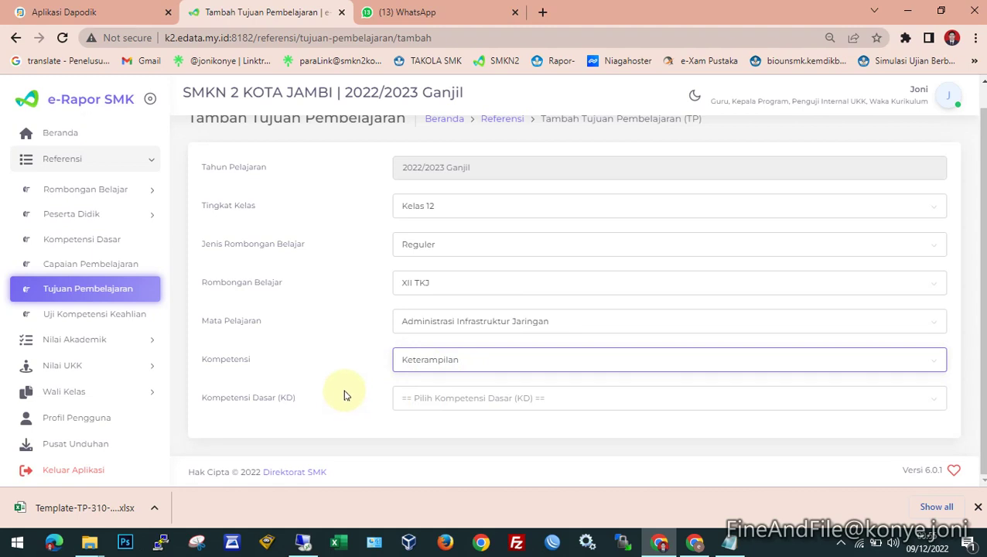
{"action": "left_click", "coordinate": [503, 401]}
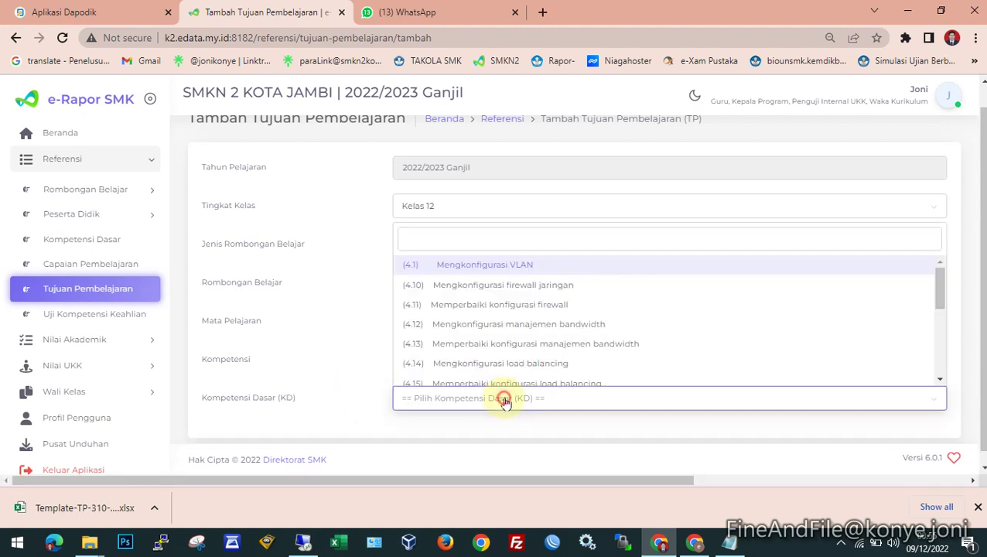
{"action": "left_click", "coordinate": [489, 290]}
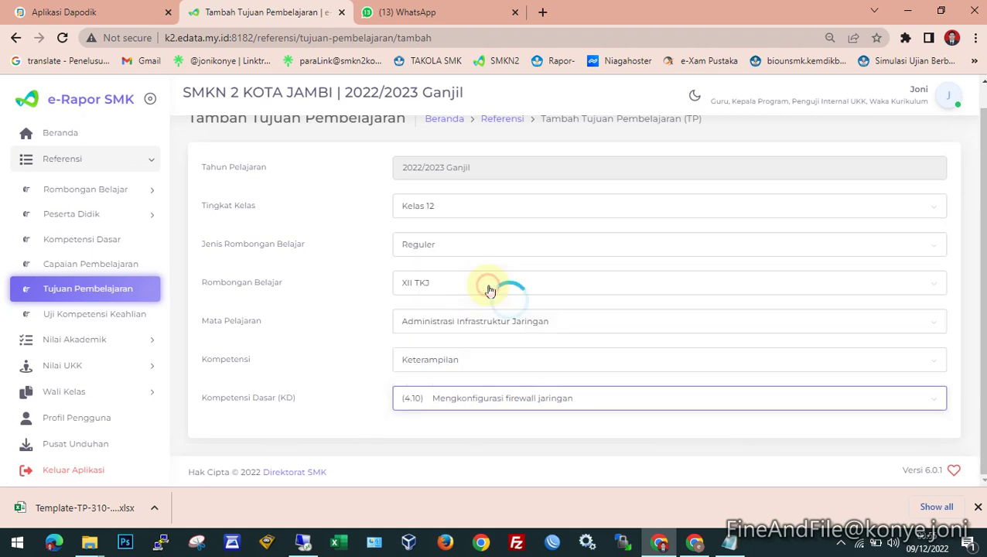
Step: Download the TP template as Template-TP-410-Mata-Pelajaran-Administrasi-Infrastruktur-Jaringan.xlsx into the erapor-6-2223 folder
{"action": "scroll", "coordinate": [531, 435], "scroll_direction": "down", "scroll_amount": 1}
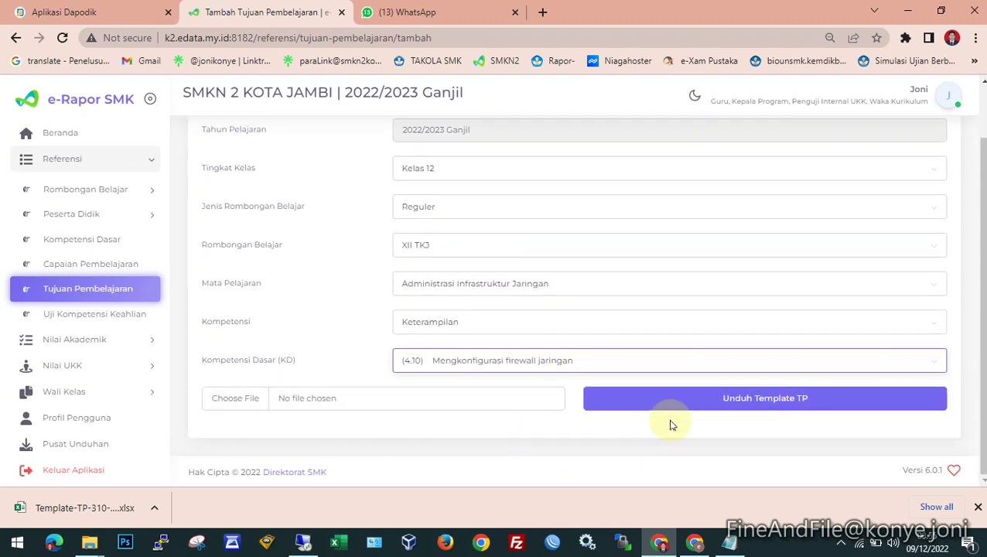
{"action": "left_click", "coordinate": [740, 400]}
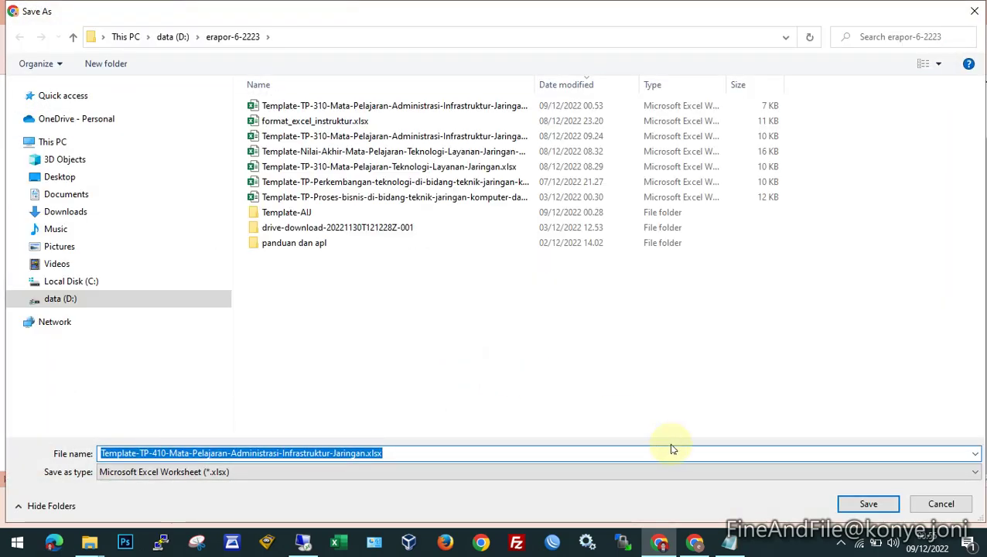
{"action": "left_click", "coordinate": [868, 503]}
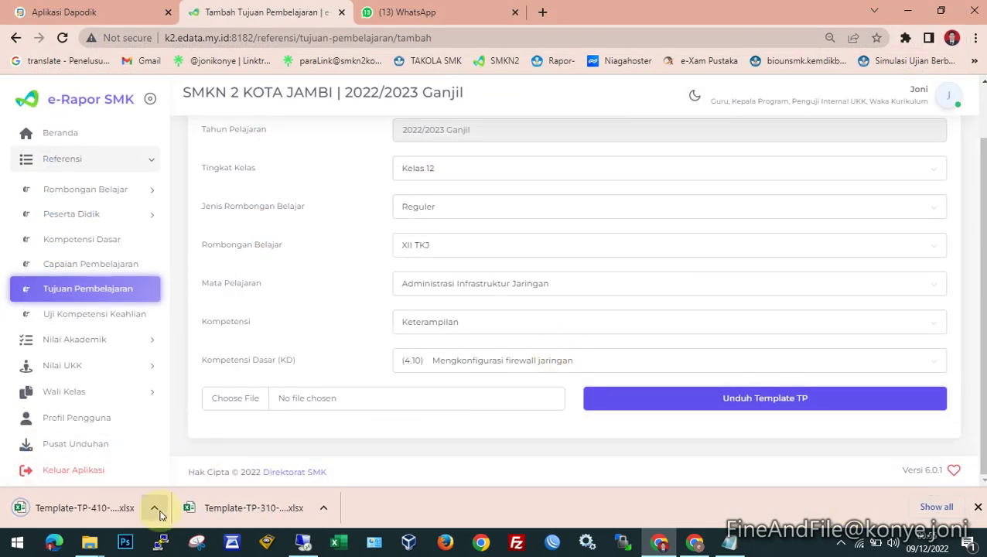
Step: Show the downloaded Template-TP-410 file in its folder and open it in Excel with editing enabled
{"action": "left_click", "coordinate": [157, 511]}
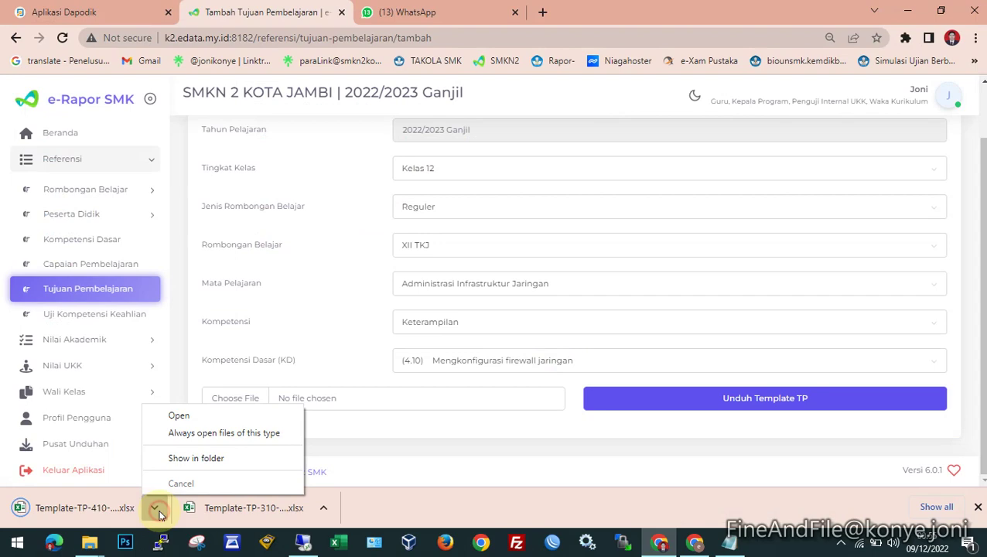
{"action": "left_click", "coordinate": [176, 464]}
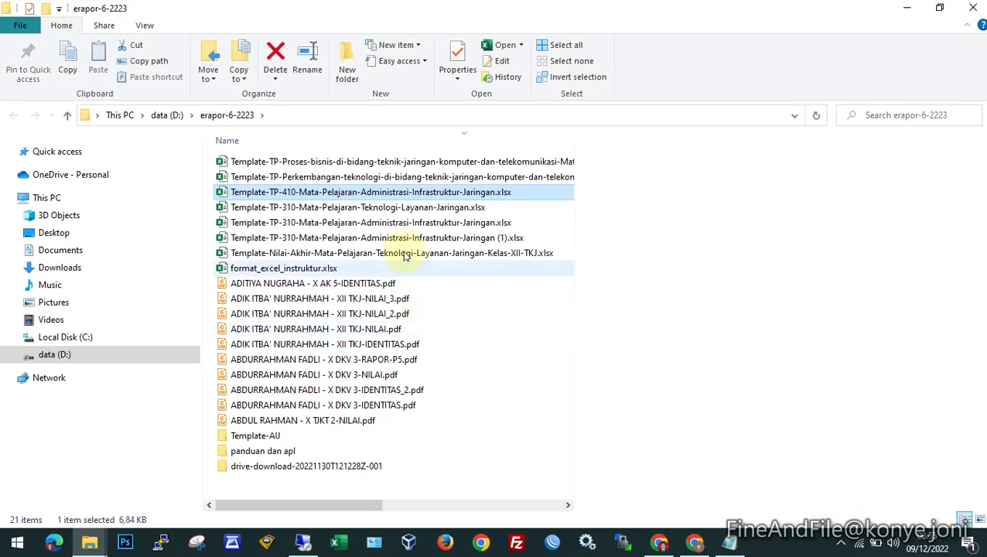
{"action": "double_click", "coordinate": [422, 199]}
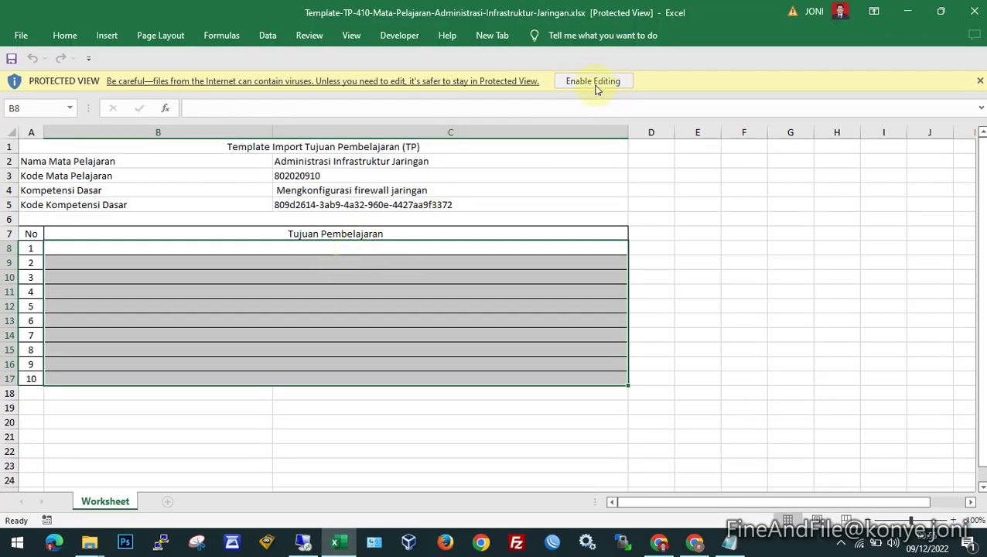
{"action": "left_click", "coordinate": [596, 87]}
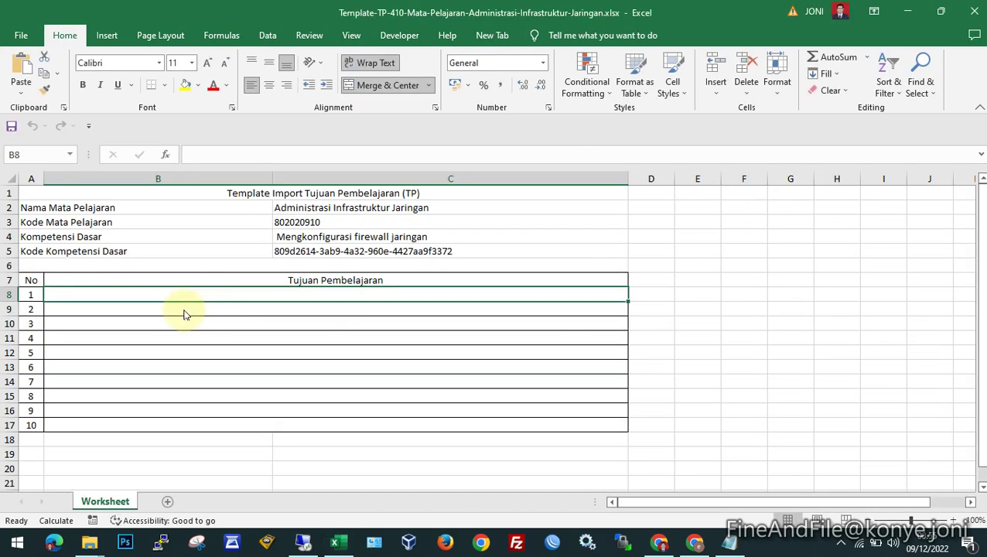
Step: Examine the Kompetensi Dasar and the blank Tujuan Pembelajaran rows of the downloaded template, and close the workbook
{"action": "left_click", "coordinate": [219, 323]}
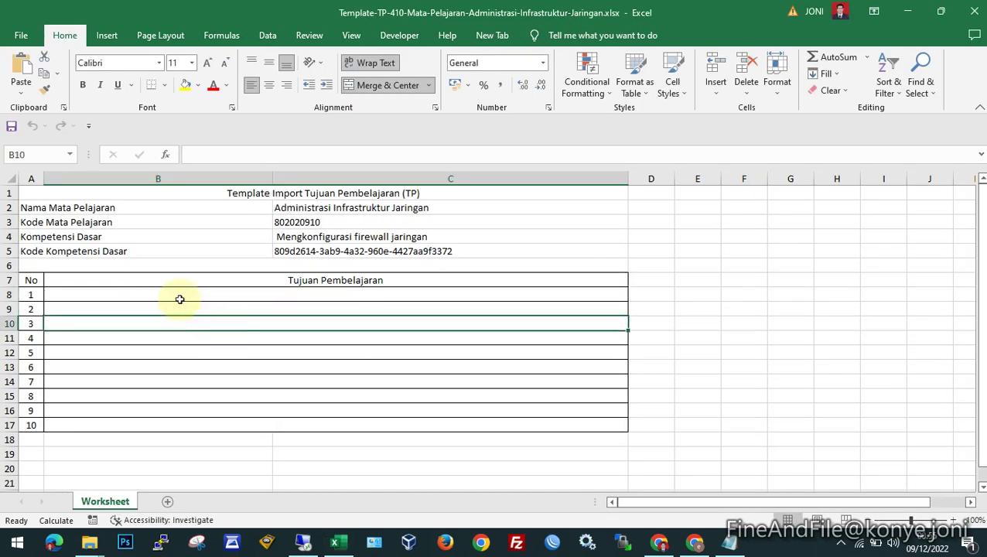
{"action": "mouse_move", "coordinate": [181, 296]}
{"action": "left_mouse_down"}
{"action": "mouse_move", "coordinate": [184, 344]}
{"action": "mouse_move", "coordinate": [183, 325]}
{"action": "mouse_move", "coordinate": [221, 302]}
{"action": "left_mouse_up"}
{"action": "left_click", "coordinate": [331, 239]}
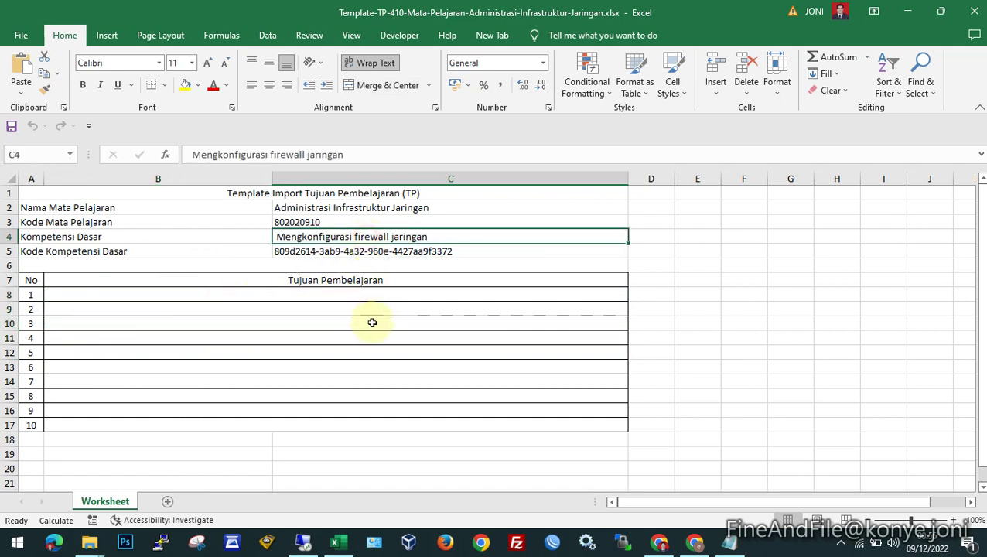
{"action": "left_click_drag", "start_coordinate": [370, 297], "coordinate": [369, 348]}
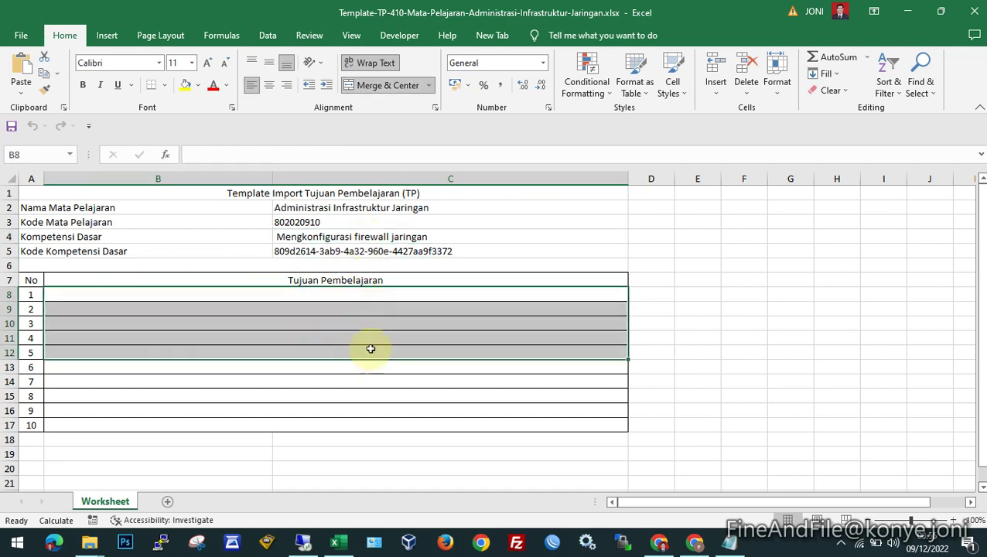
{"action": "left_click", "coordinate": [976, 21]}
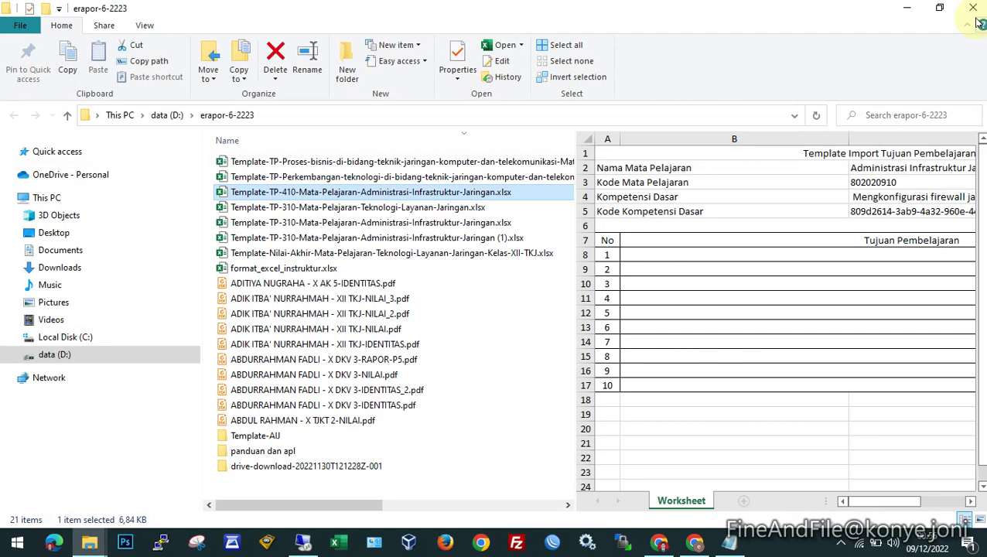
Step: Open the Template-TP-410 workbook from the Template-AIJ folder, examine its filled Tujuan Pembelajaran rows, and close the workbook and folder
{"action": "double_click", "coordinate": [228, 435]}
{"action": "left_click", "coordinate": [294, 267]}
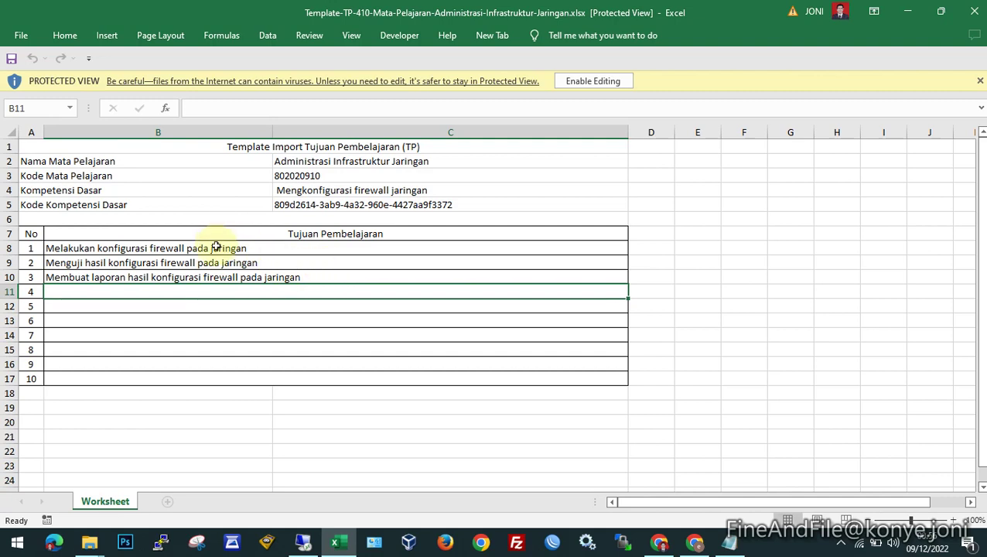
{"action": "left_click_drag", "start_coordinate": [216, 246], "coordinate": [266, 280]}
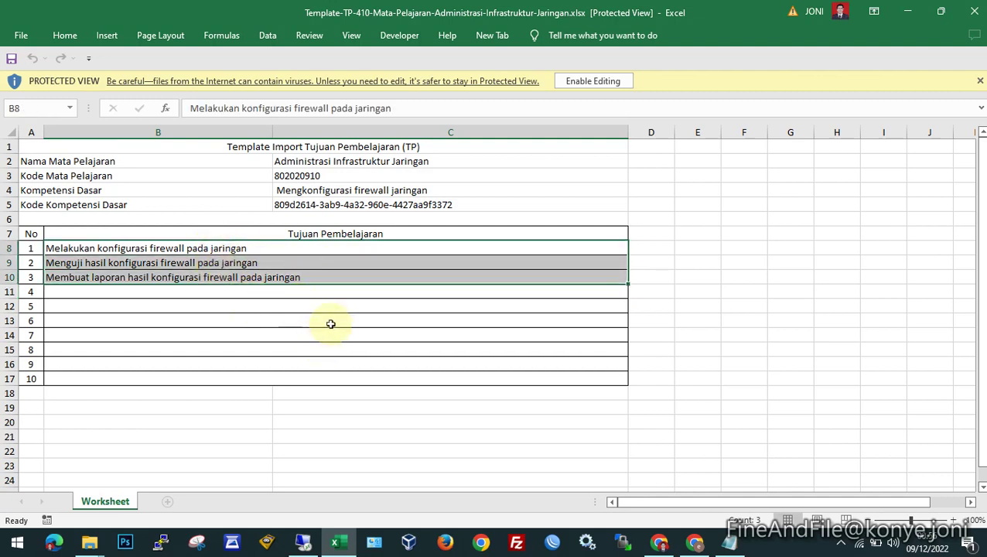
{"action": "left_click", "coordinate": [581, 81]}
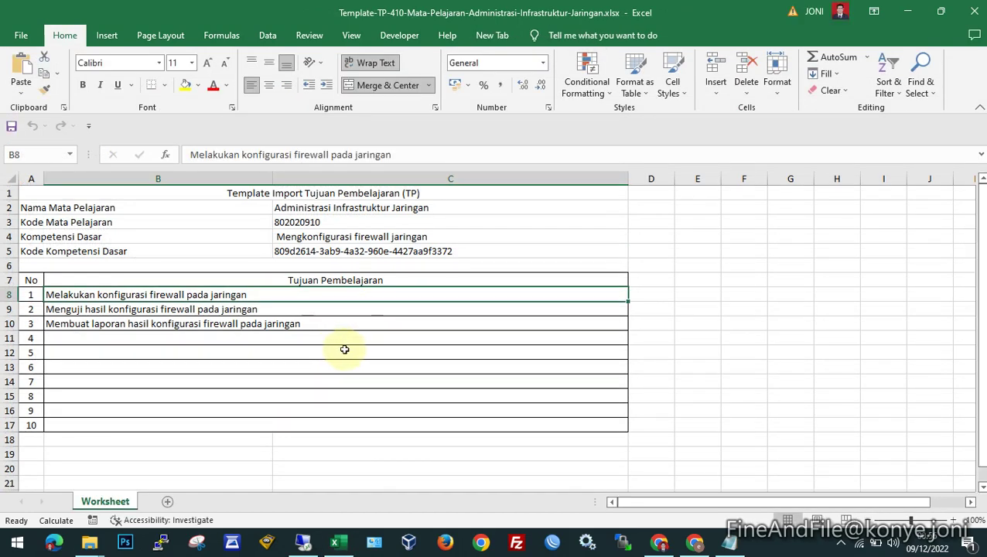
{"action": "left_click", "coordinate": [974, 10]}
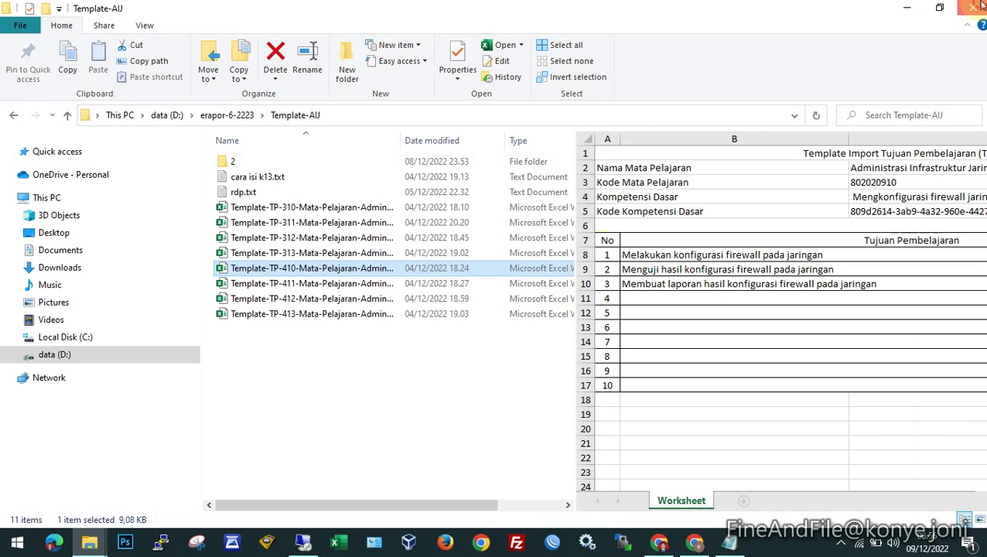
{"action": "left_click", "coordinate": [979, 6]}
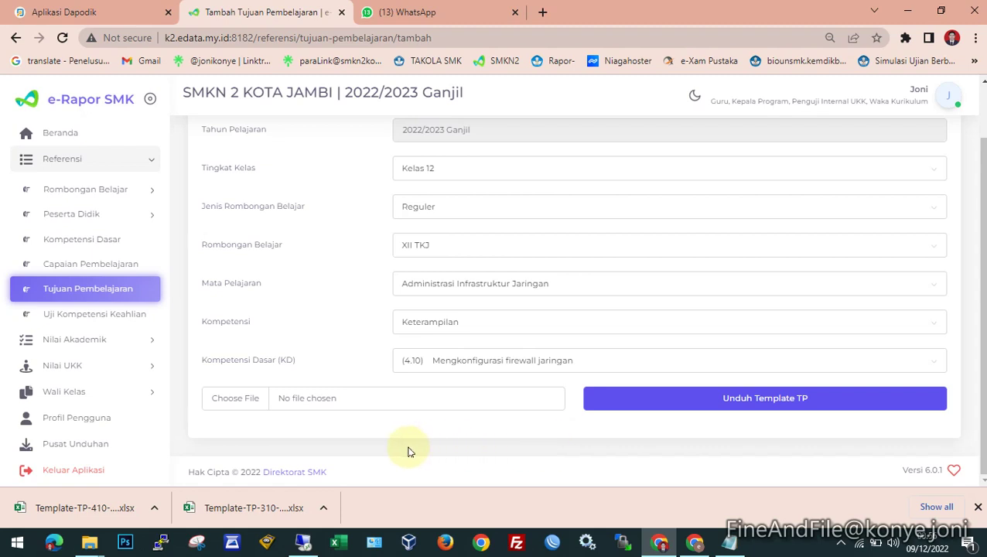
Step: Upload Template-TP-410-Mata-Pelajaran-Administrasi-Infrastruktur-Jaringan.xlsx from the Template-AIJ folder to import its learning objectives
{"action": "left_click", "coordinate": [289, 403]}
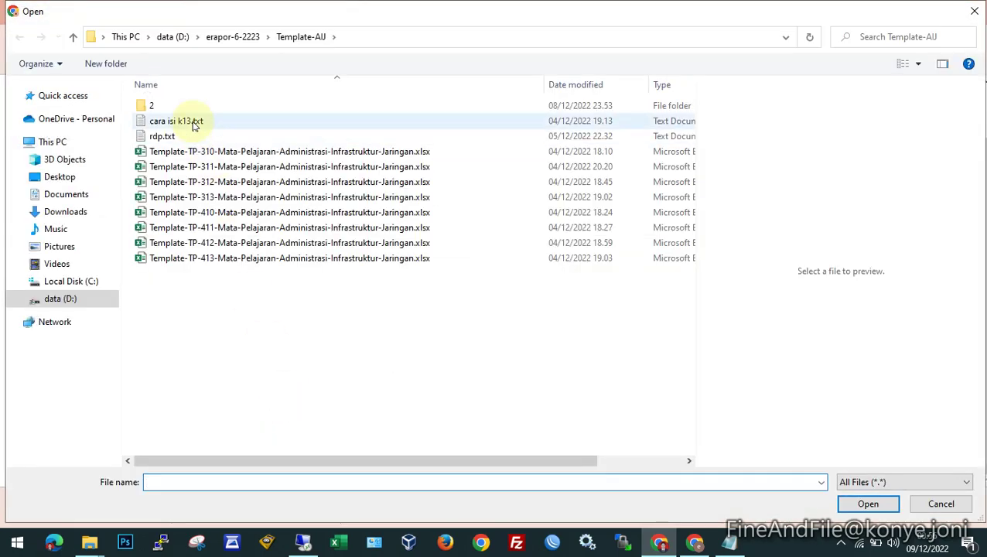
{"action": "left_click", "coordinate": [235, 213]}
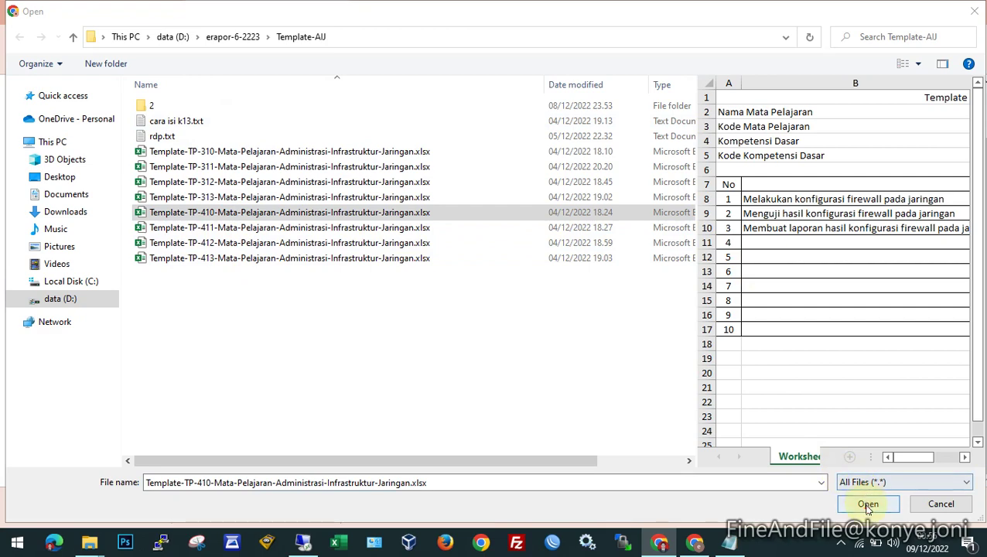
{"action": "left_click", "coordinate": [867, 506]}
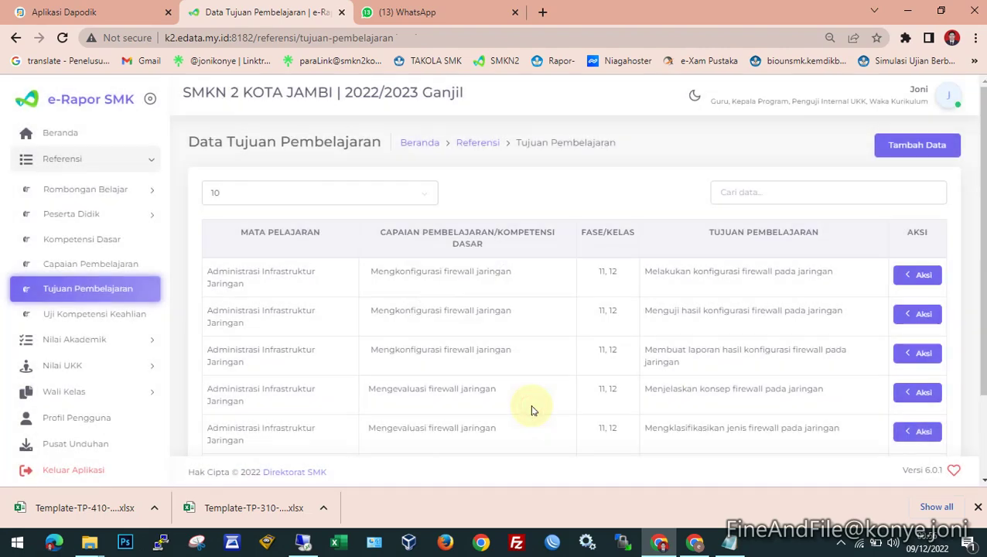
Step: Review the Data Tujuan Pembelajaran list, comparing the Mengkonfigurasi and Mengevaluasi firewall jaringan entries
{"action": "scroll", "coordinate": [531, 410], "scroll_direction": "down", "scroll_amount": 2}
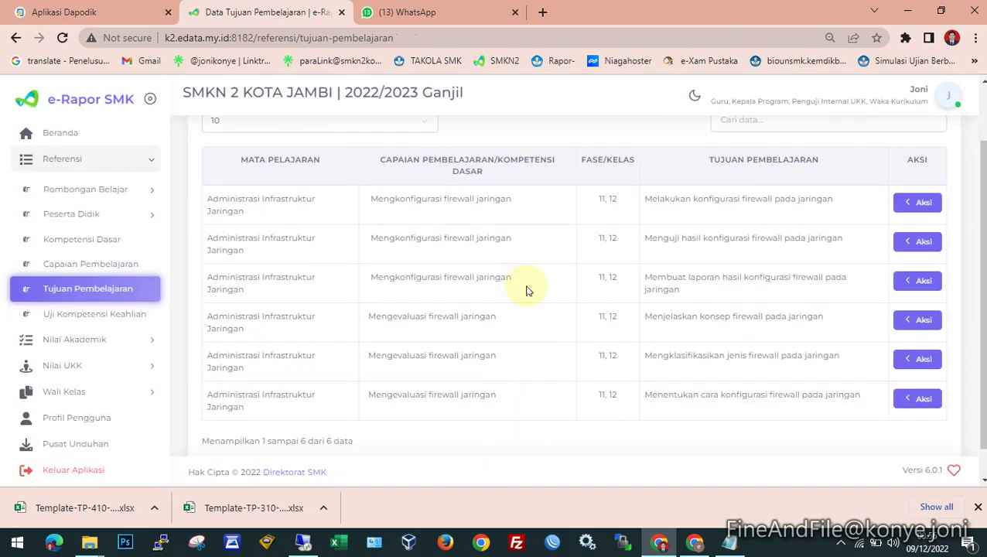
{"action": "scroll", "coordinate": [532, 341], "scroll_direction": "up", "scroll_amount": 2}
{"action": "scroll", "coordinate": [532, 341], "scroll_direction": "down", "scroll_amount": 2}
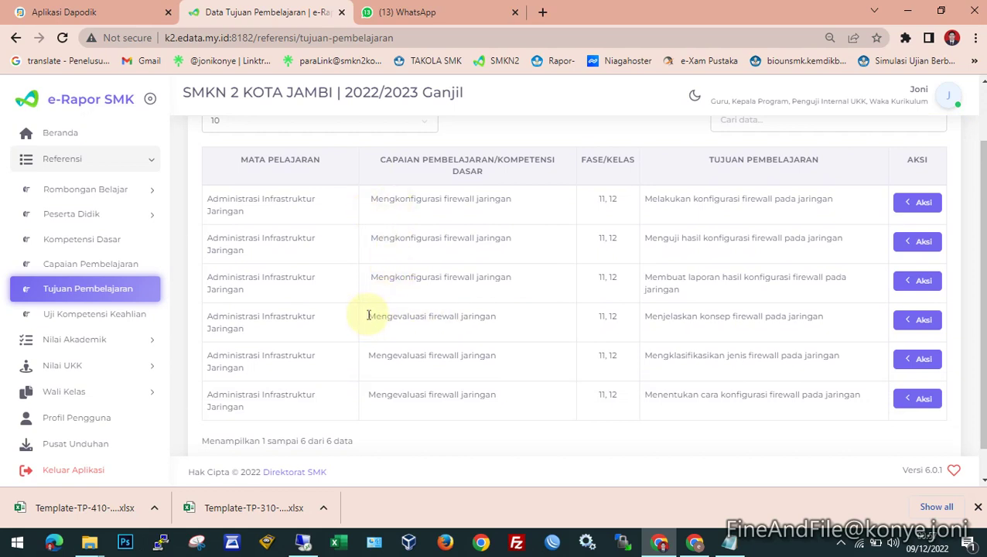
{"action": "left_click_drag", "start_coordinate": [367, 315], "coordinate": [504, 323]}
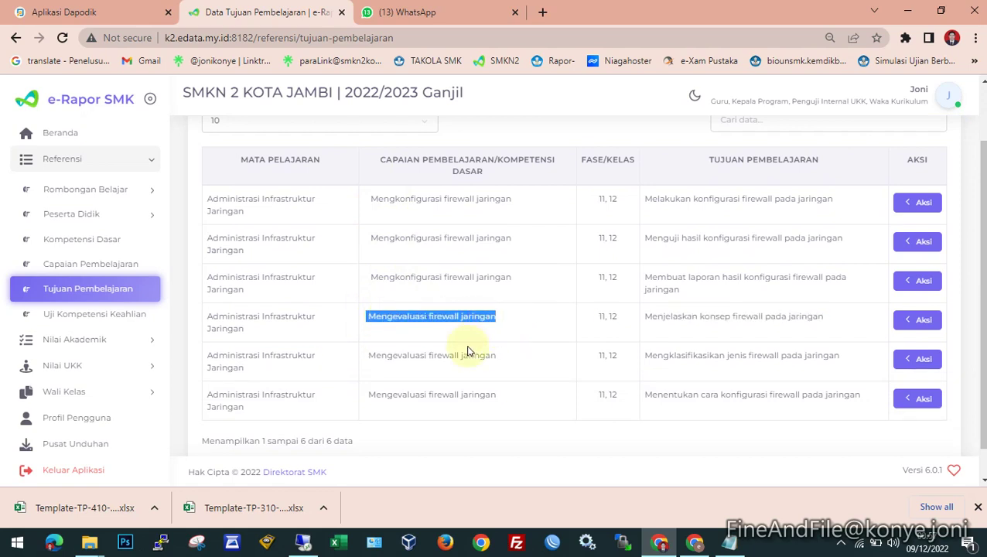
{"action": "left_click", "coordinate": [452, 370]}
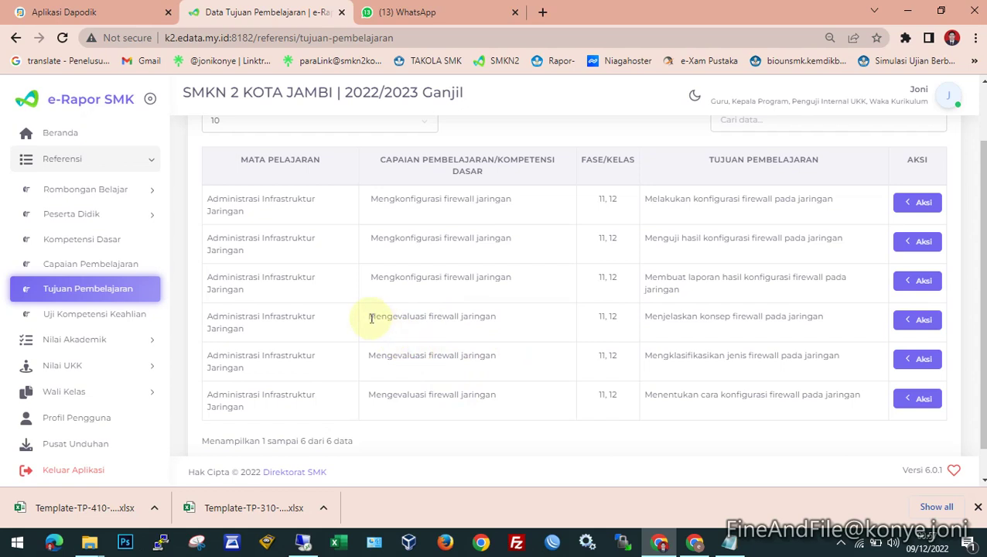
Step: Examine which Kompetensi Dasar each imported Administrasi Infrastruktur Jaringan learning objective belongs to
{"action": "left_click_drag", "start_coordinate": [370, 199], "coordinate": [509, 201]}
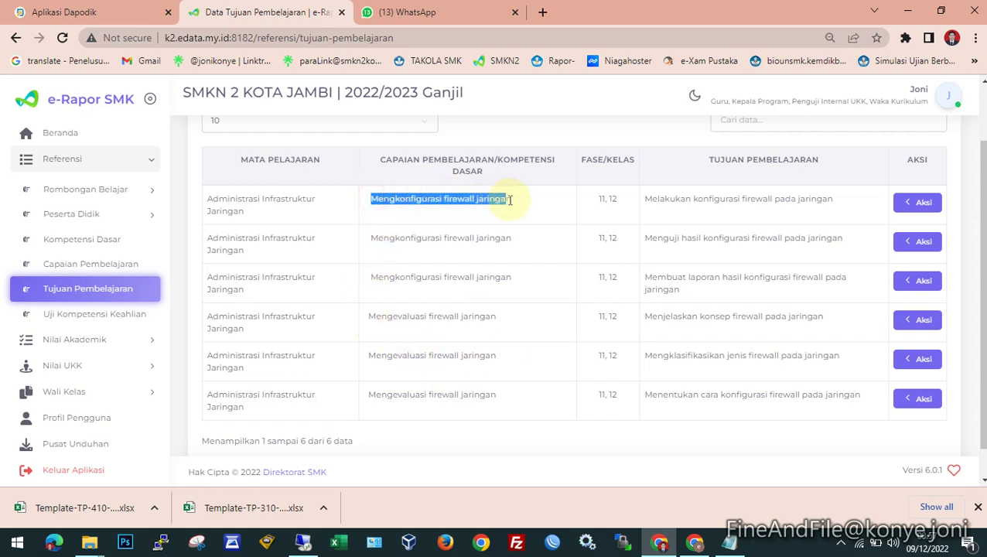
{"action": "left_click", "coordinate": [369, 199]}
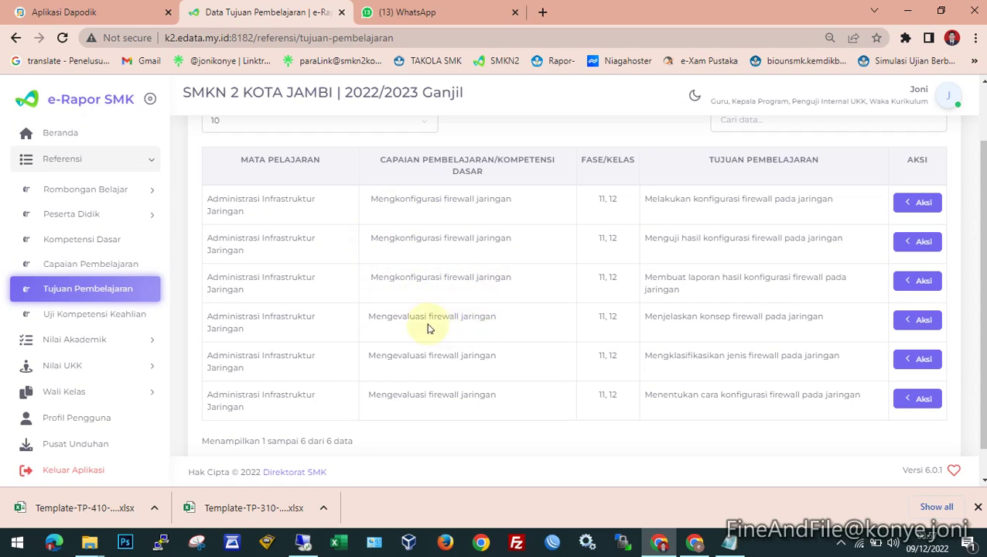
{"action": "left_click_drag", "start_coordinate": [375, 207], "coordinate": [509, 200]}
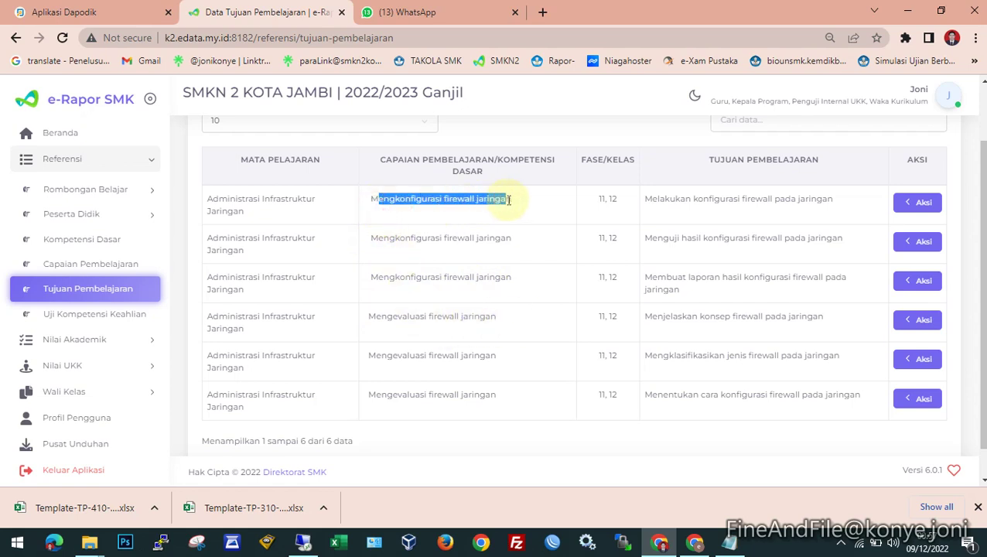
{"action": "left_click_drag", "start_coordinate": [473, 238], "coordinate": [517, 245]}
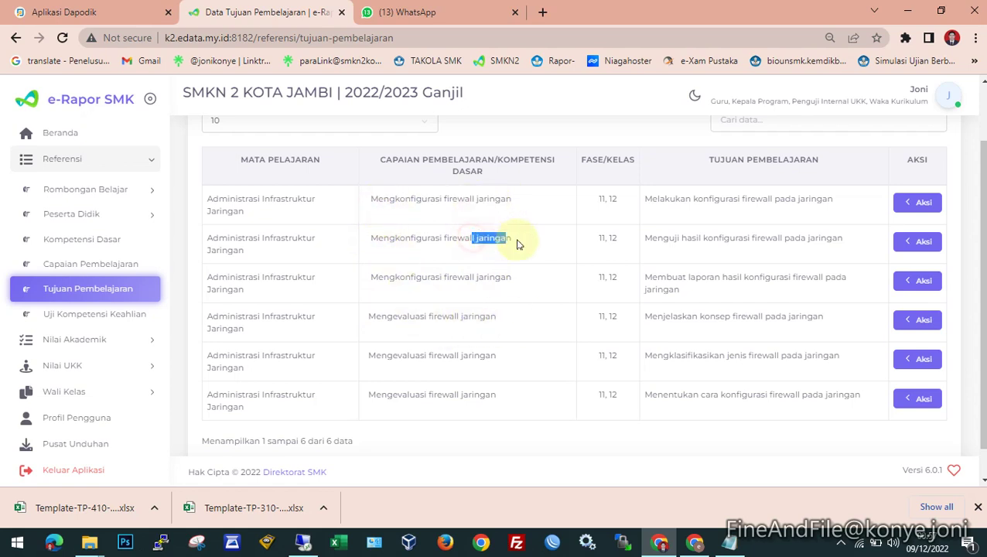
{"action": "left_click_drag", "start_coordinate": [373, 316], "coordinate": [434, 317]}
{"action": "left_click", "coordinate": [524, 389]}
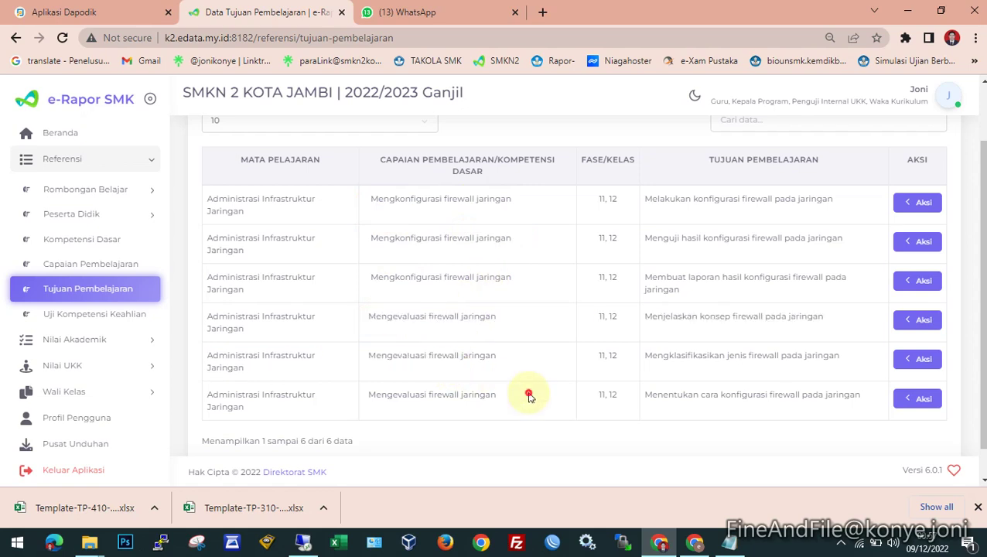
{"action": "scroll", "coordinate": [528, 397], "scroll_direction": "up", "scroll_amount": 1}
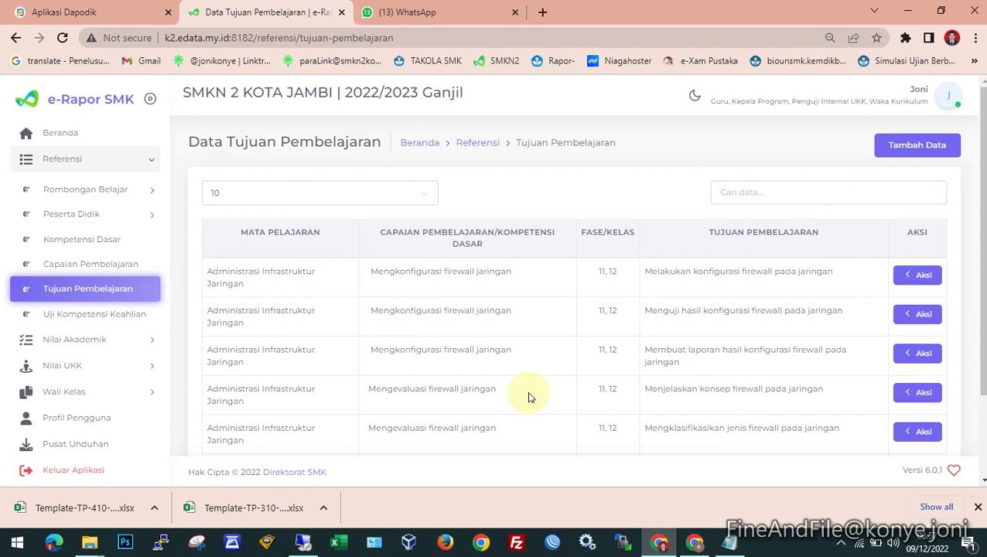
Step: Open Input Nilai Akhir for Kelas 12, Reguler, class XII TKJ and the subject Administrasi Infrastruktur Jaringan
{"action": "left_click", "coordinate": [96, 344]}
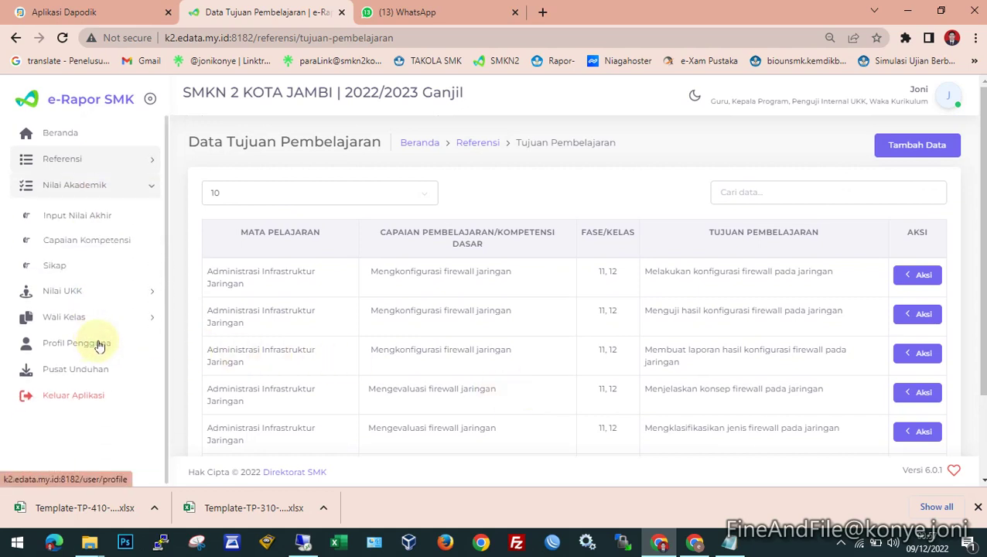
{"action": "left_click", "coordinate": [91, 218]}
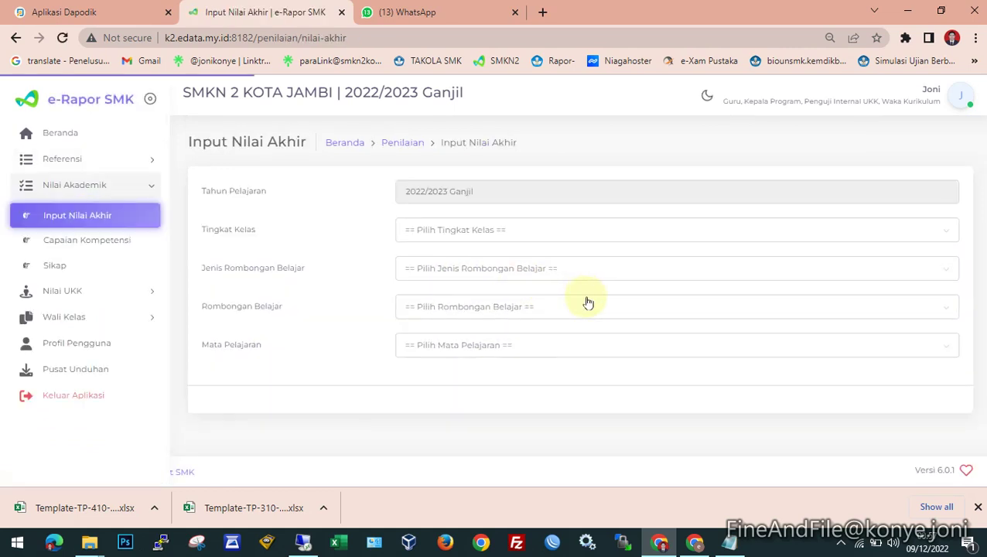
{"action": "left_click", "coordinate": [459, 232]}
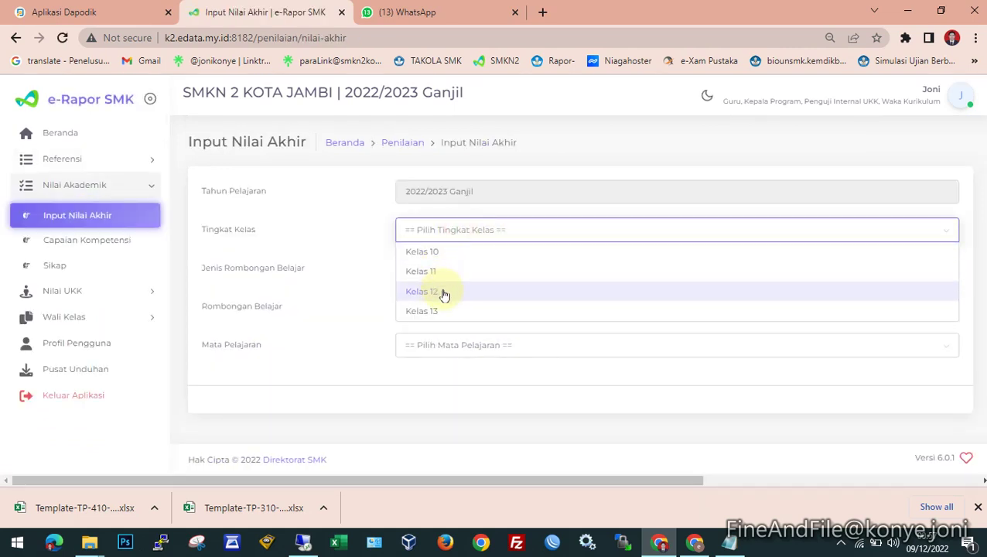
{"action": "left_click", "coordinate": [439, 292]}
{"action": "left_click", "coordinate": [447, 268]}
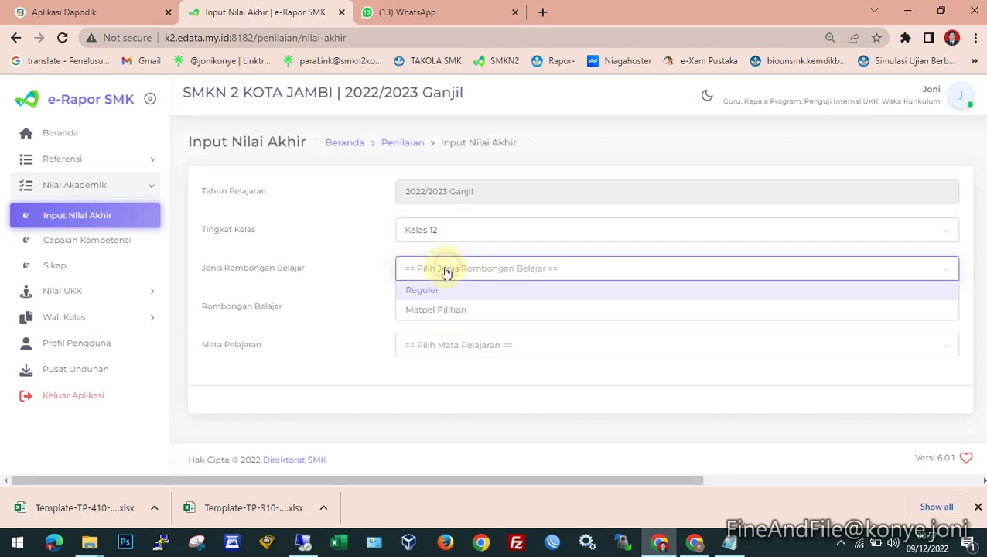
{"action": "left_click", "coordinate": [434, 291]}
{"action": "left_click", "coordinate": [434, 307]}
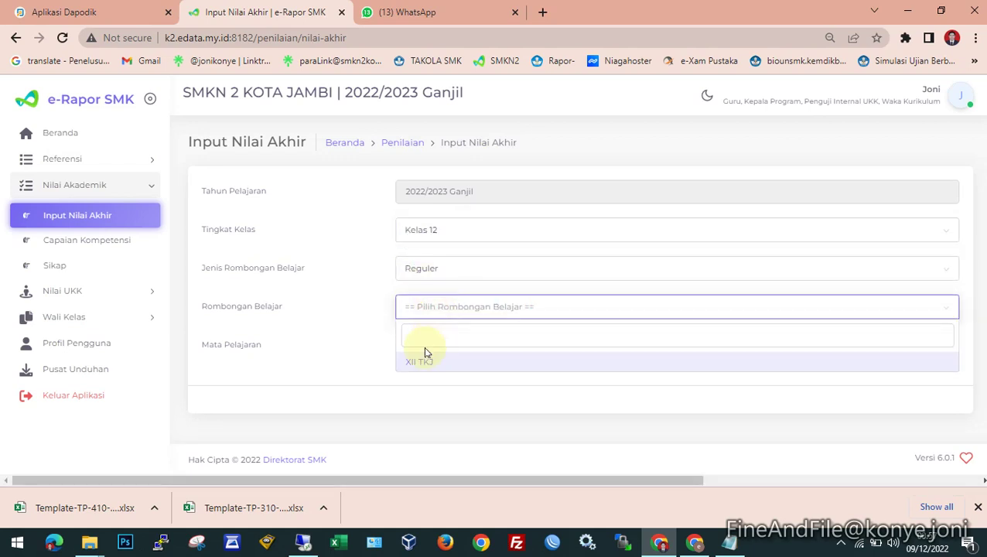
{"action": "left_click", "coordinate": [432, 358]}
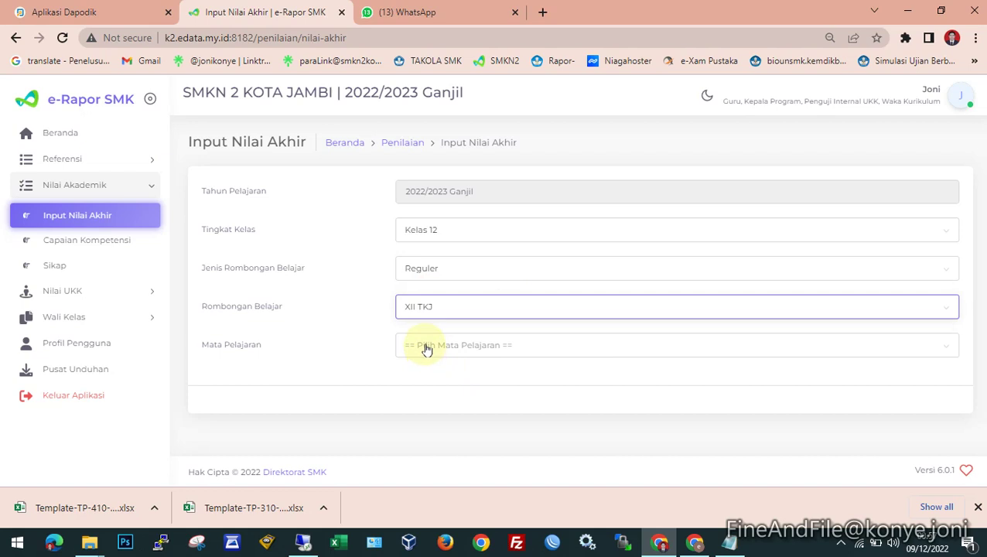
{"action": "left_click", "coordinate": [426, 350]}
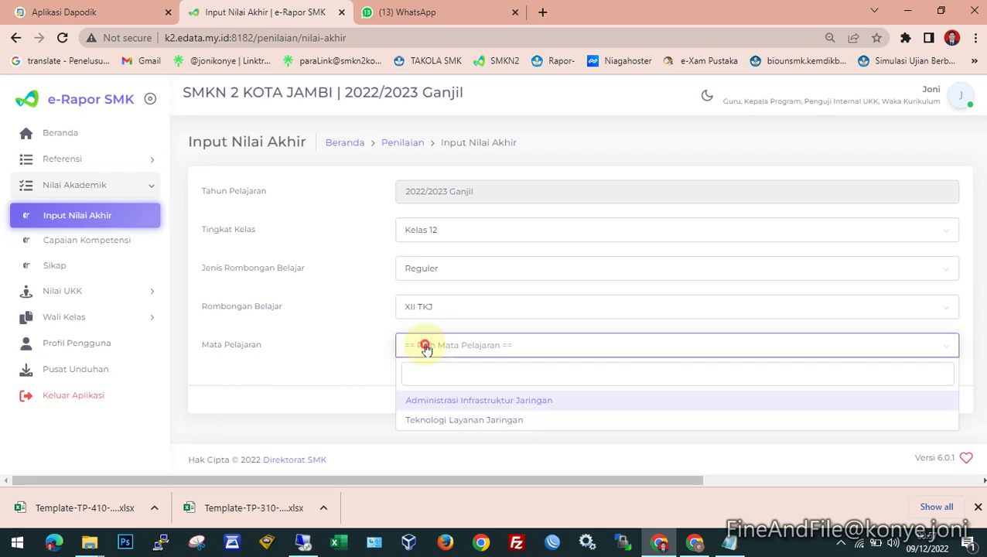
{"action": "left_click", "coordinate": [435, 399]}
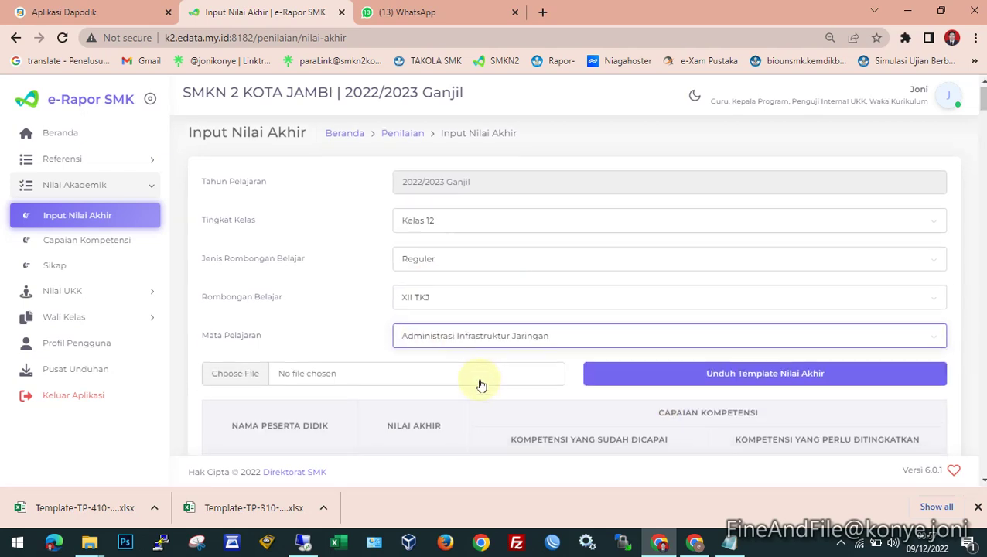
Step: Set the first student's Nilai Akhir to 90 and mark all six firewall competencies as Kompetensi yang Sudah Dicapai
{"action": "scroll", "coordinate": [495, 385], "scroll_direction": "down", "scroll_amount": 4}
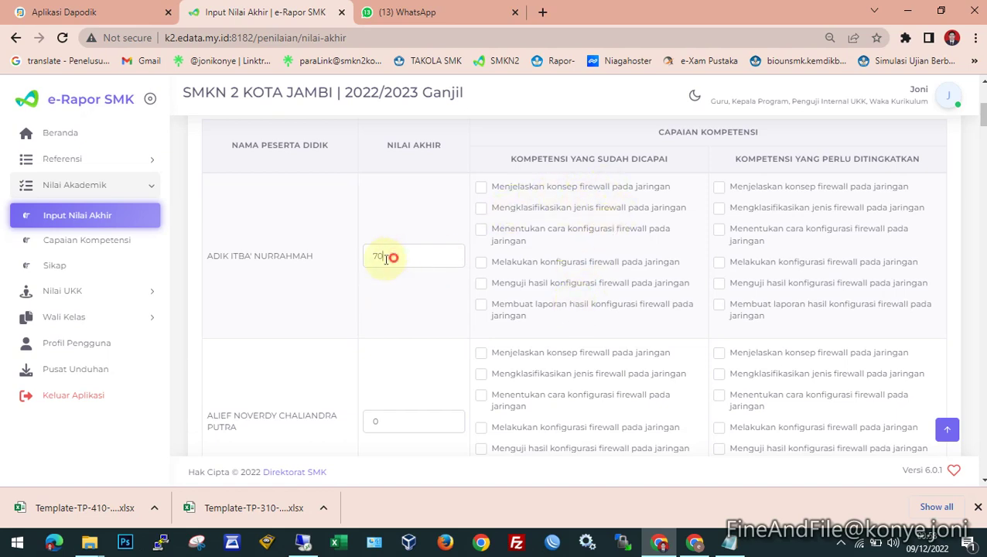
{"action": "left_click_drag", "start_coordinate": [385, 258], "coordinate": [346, 265]}
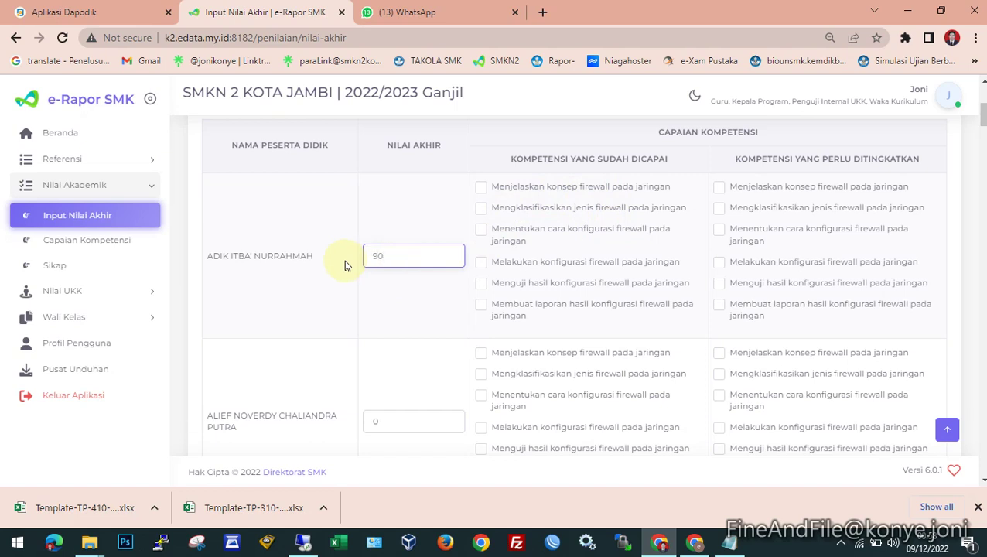
{"action": "left_click", "coordinate": [482, 192]}
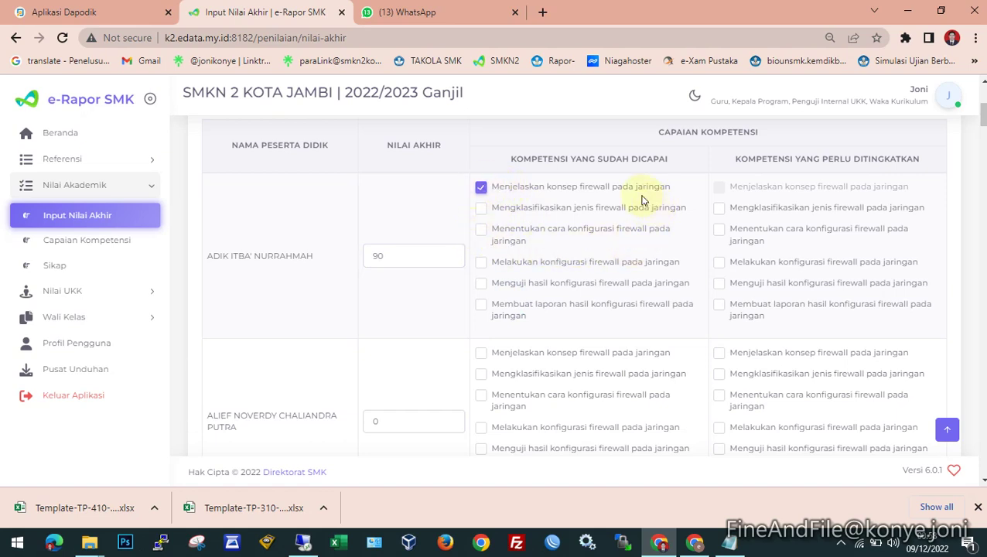
{"action": "left_click", "coordinate": [480, 209]}
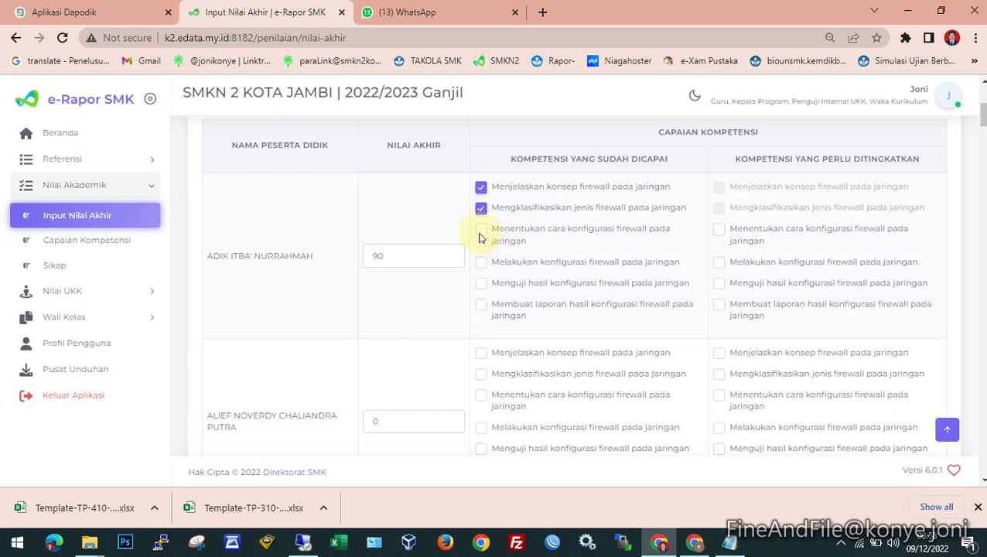
{"action": "left_click", "coordinate": [480, 229]}
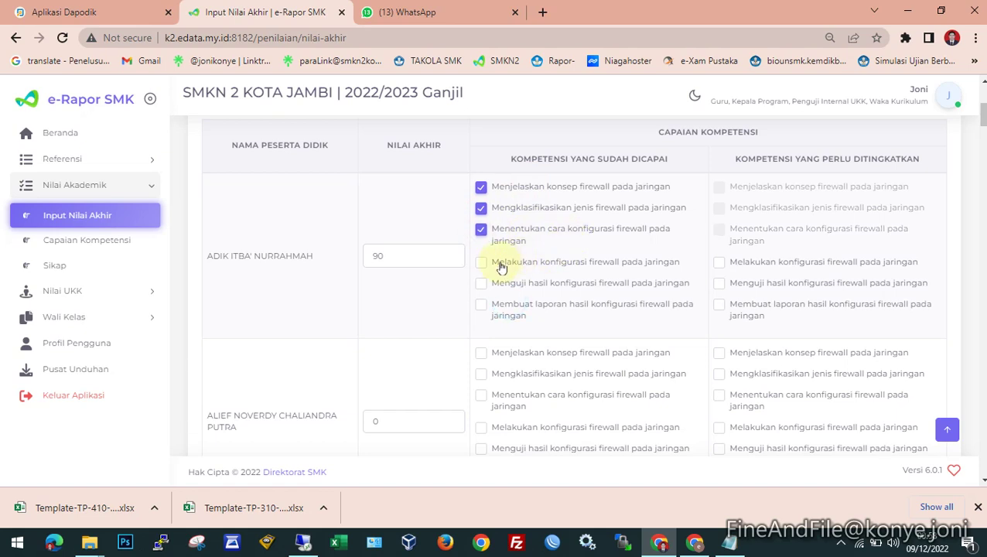
{"action": "left_click", "coordinate": [481, 264]}
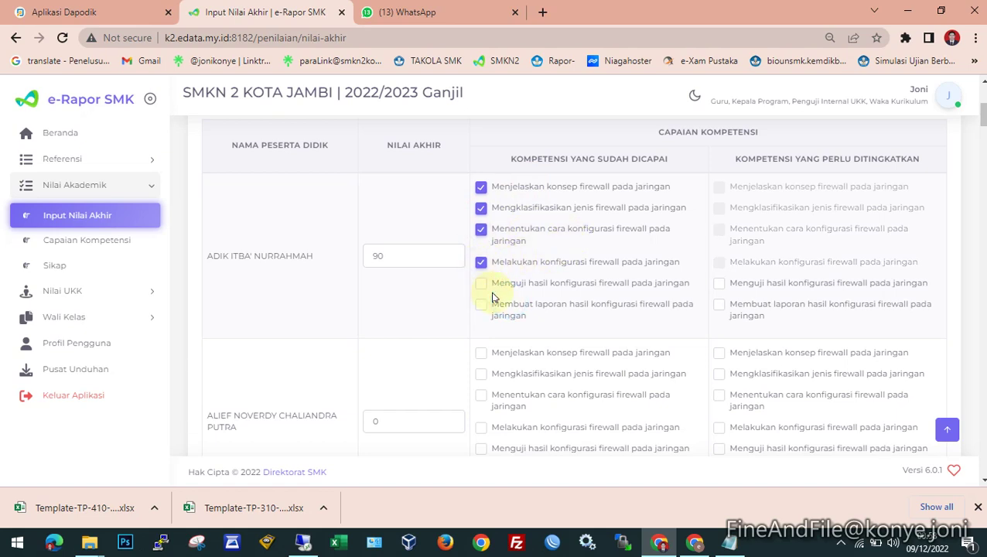
{"action": "left_click", "coordinate": [482, 286]}
{"action": "left_click", "coordinate": [481, 306]}
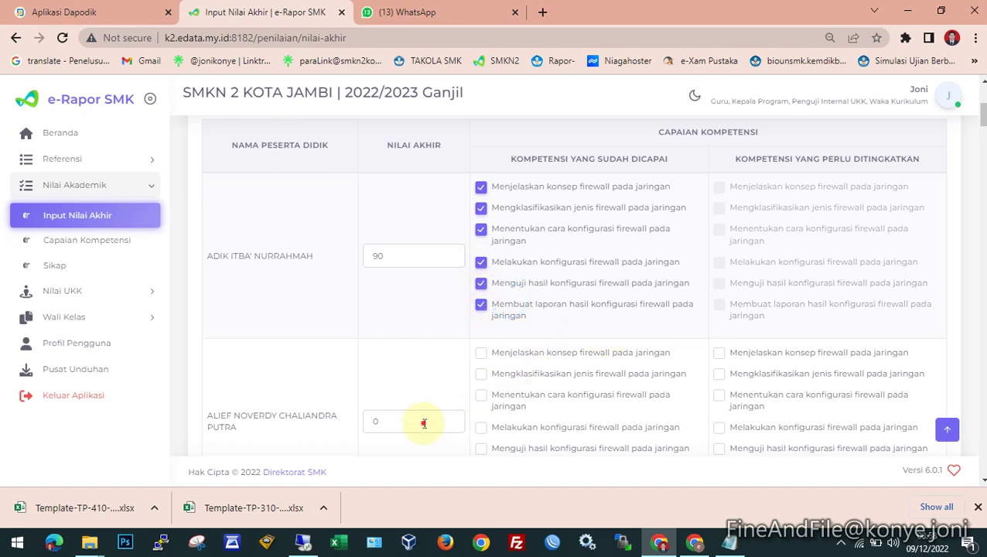
Step: Give the second student a Nilai Akhir of 65, marking Menjelaskan and Mengklasifikasikan as Sudah Dicapai and Menentukan cara konfigurasi as Perlu Ditingkatkan
{"action": "double_click", "coordinate": [372, 421]}
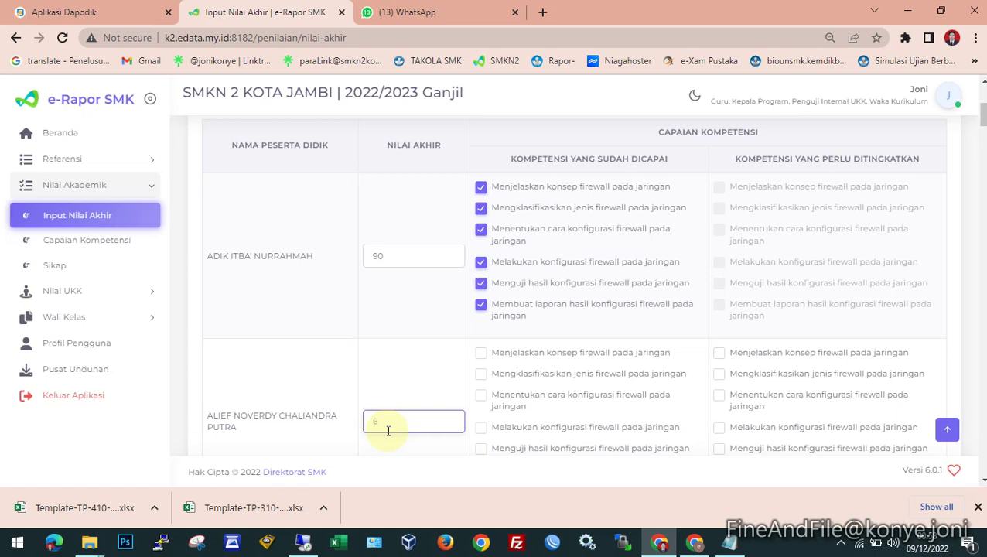
{"action": "type", "text": "65"}
{"action": "scroll", "coordinate": [588, 409], "scroll_direction": "down", "scroll_amount": 2}
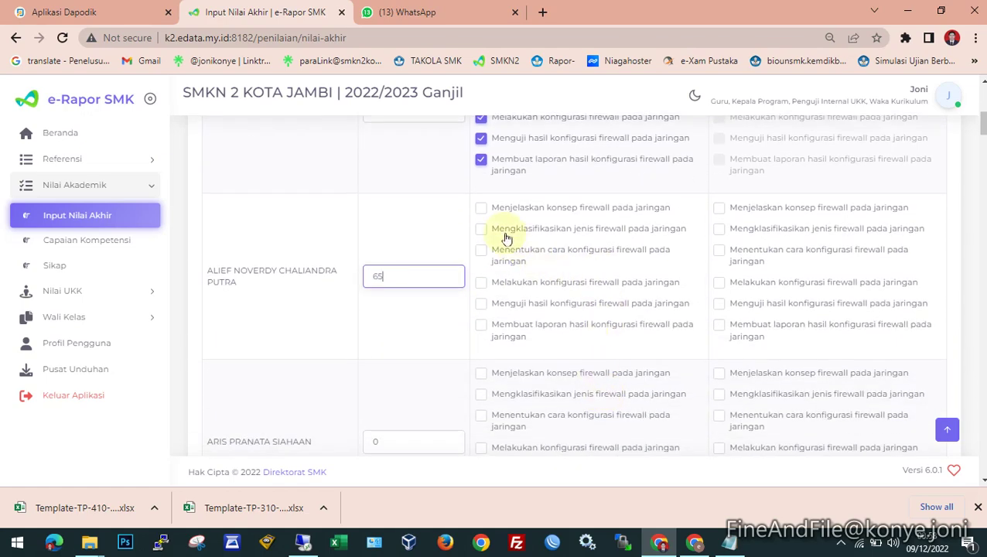
{"action": "left_click", "coordinate": [481, 208]}
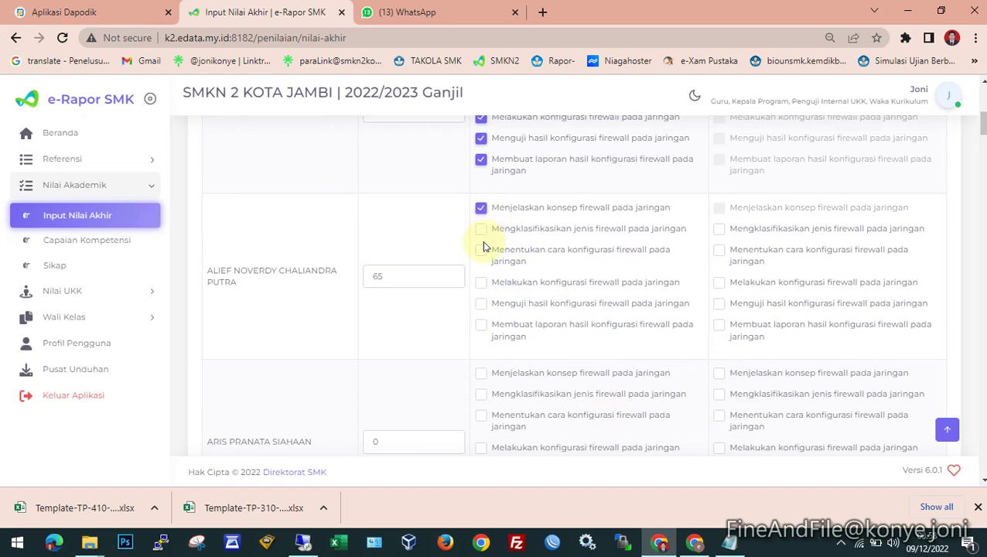
{"action": "left_click", "coordinate": [480, 230]}
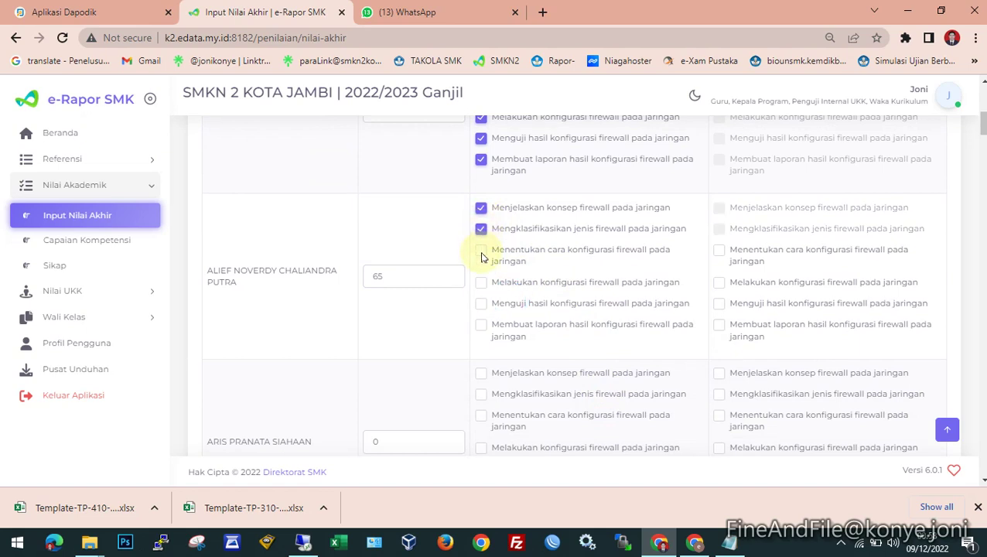
{"action": "left_click", "coordinate": [481, 253]}
{"action": "left_click", "coordinate": [481, 252]}
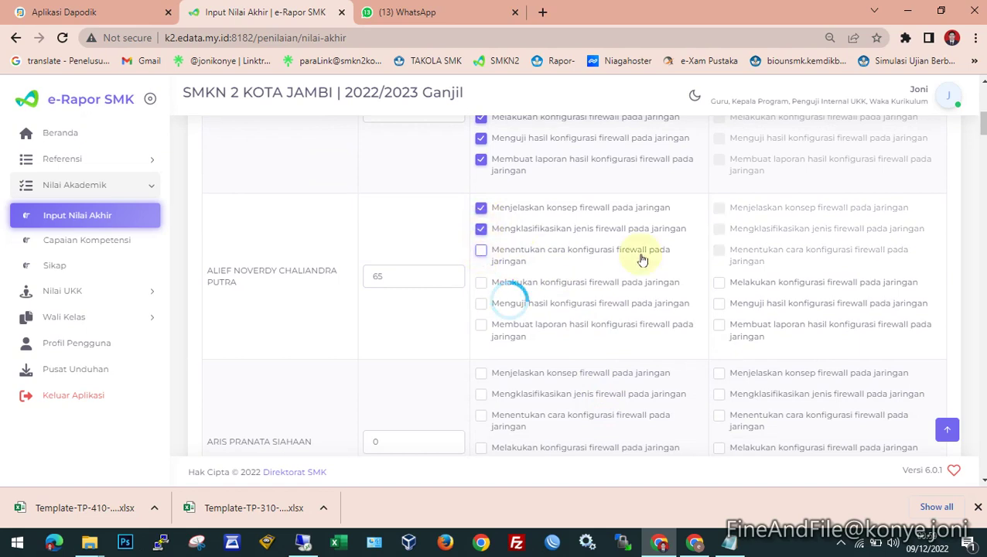
{"action": "left_click", "coordinate": [720, 252]}
Step: For the second student, mark Melakukan konfigurasi as Sudah Dicapai, and Menguji hasil and Membuat laporan hasil konfigurasi as Perlu Ditingkatkan
{"action": "scroll", "coordinate": [805, 267], "scroll_direction": "up", "scroll_amount": 2}
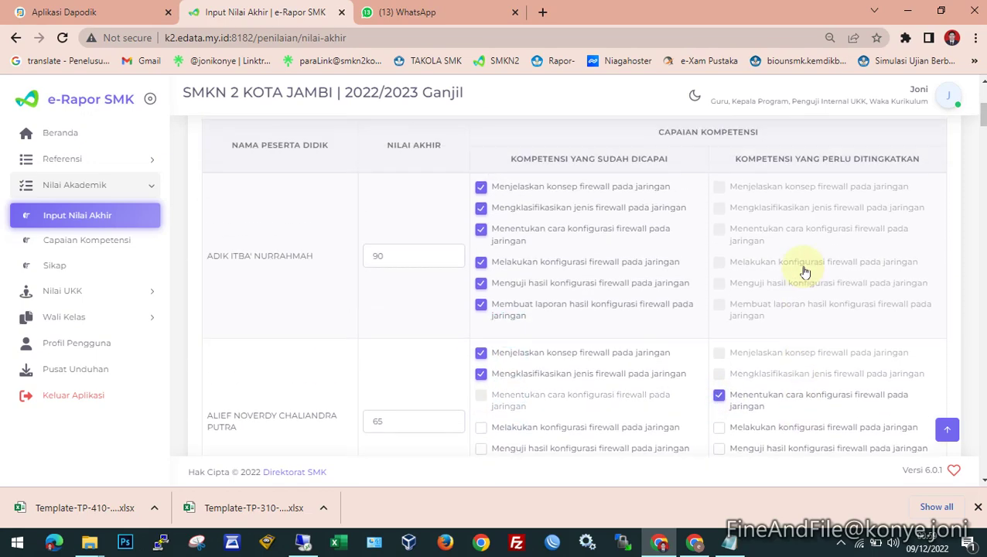
{"action": "scroll", "coordinate": [857, 290], "scroll_direction": "down", "scroll_amount": 2}
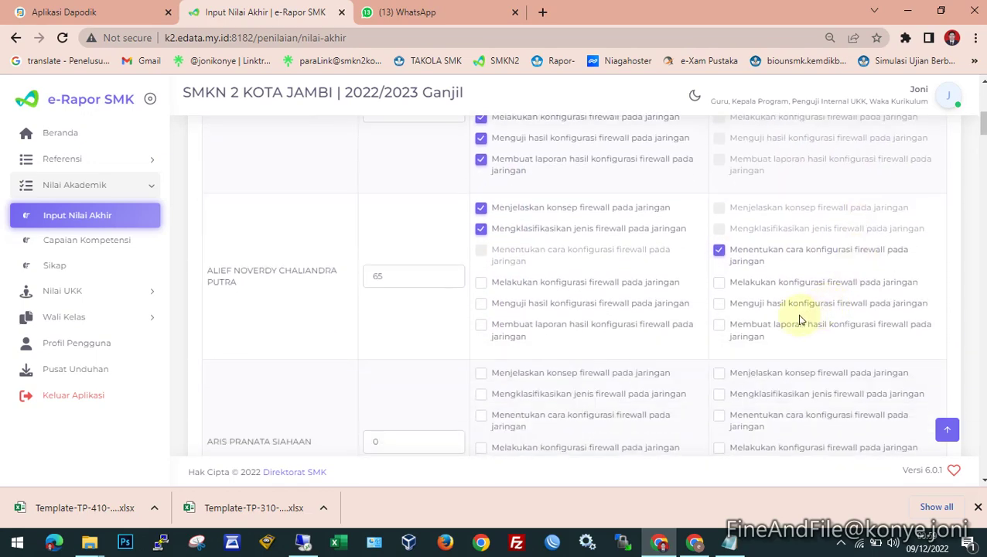
{"action": "left_click", "coordinate": [482, 283]}
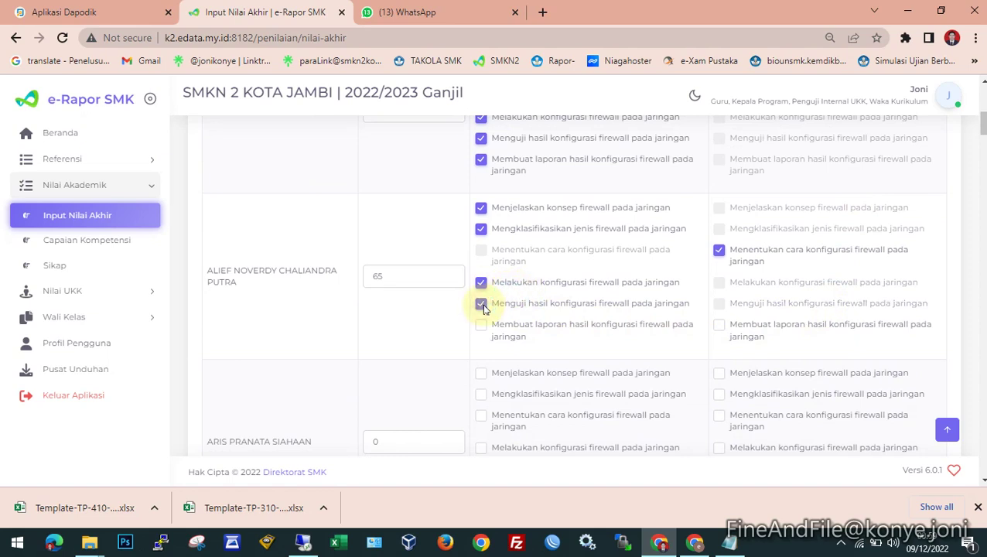
{"action": "left_click", "coordinate": [719, 327]}
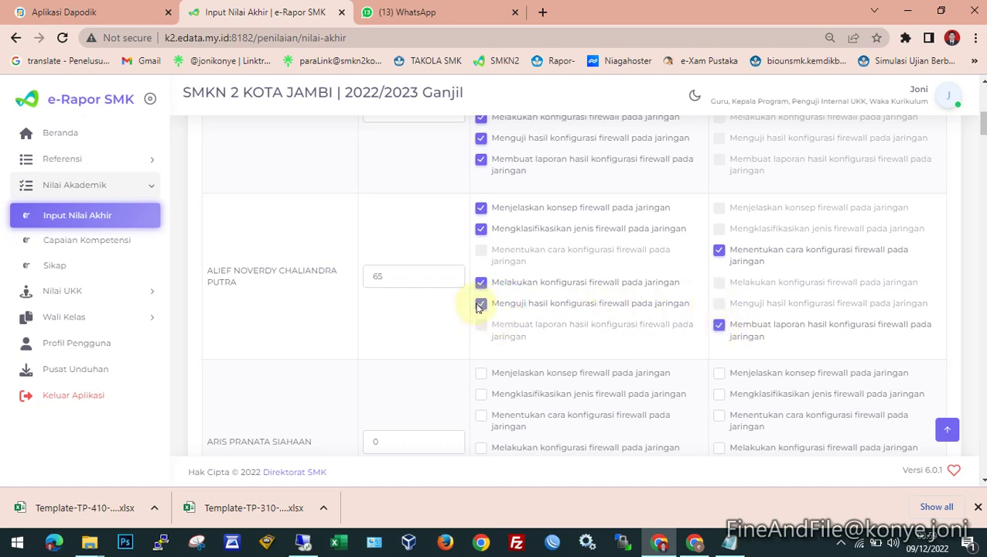
{"action": "left_click", "coordinate": [481, 305]}
{"action": "left_click", "coordinate": [719, 304]}
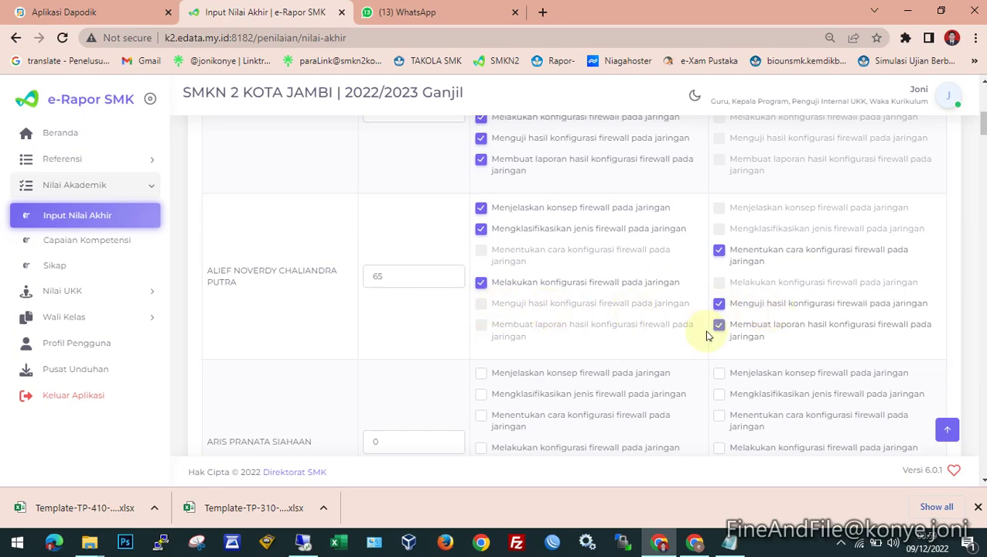
Step: Look through the remaining students' rows to the end of the final grade form
{"action": "scroll", "coordinate": [425, 362], "scroll_direction": "up", "scroll_amount": 2}
{"action": "scroll", "coordinate": [430, 367], "scroll_direction": "down", "scroll_amount": 6}
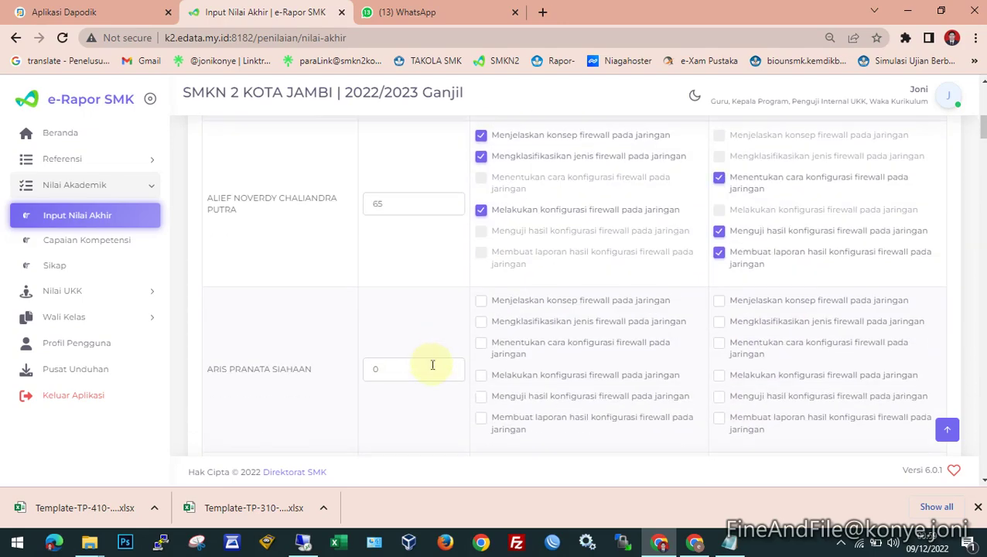
{"action": "scroll", "coordinate": [443, 378], "scroll_direction": "down", "scroll_amount": 15}
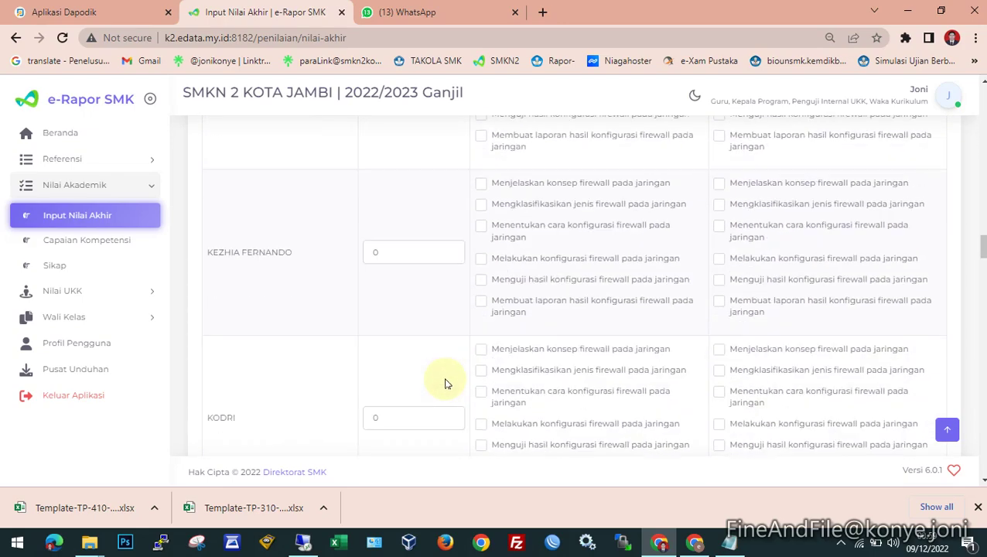
{"action": "scroll", "coordinate": [445, 383], "scroll_direction": "down", "scroll_amount": 9}
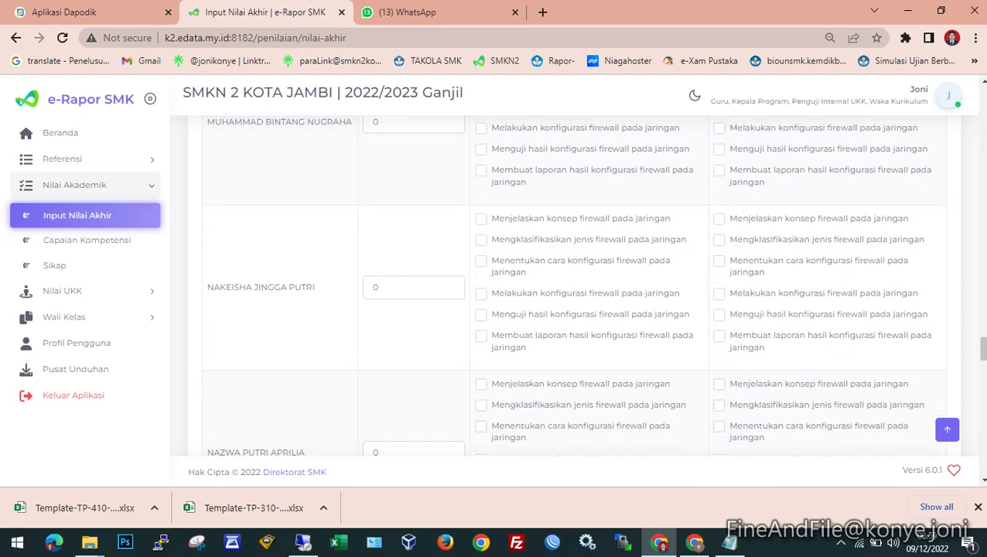
{"action": "left_click_drag", "start_coordinate": [983, 360], "coordinate": [983, 460]}
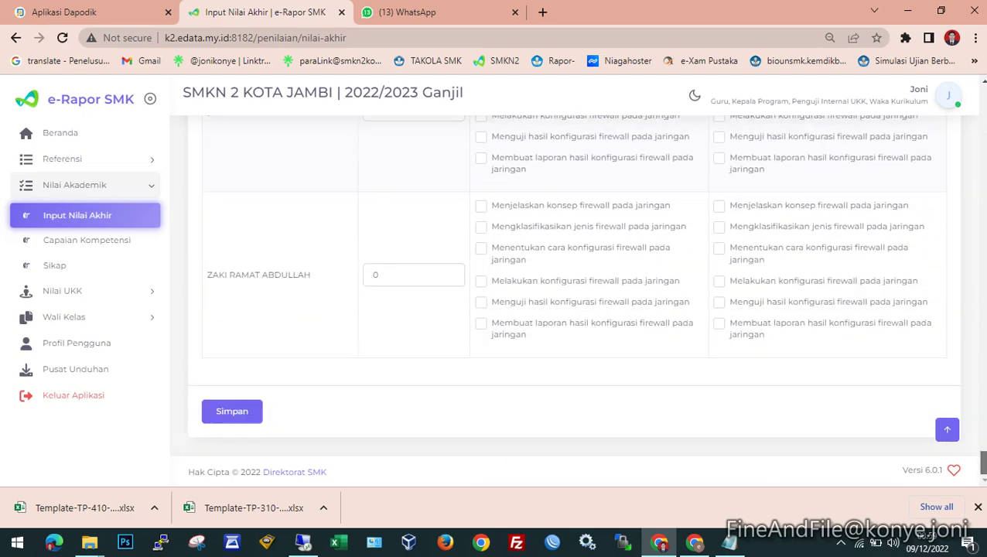
Step: Save the entered final grades and open the Capaian Kompetensi page
{"action": "left_click", "coordinate": [246, 411]}
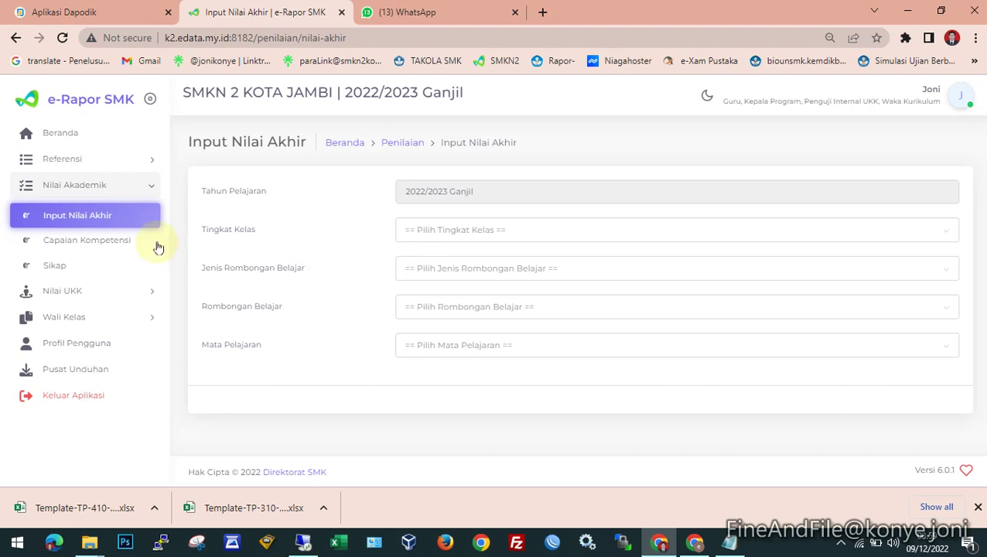
{"action": "left_click", "coordinate": [74, 245]}
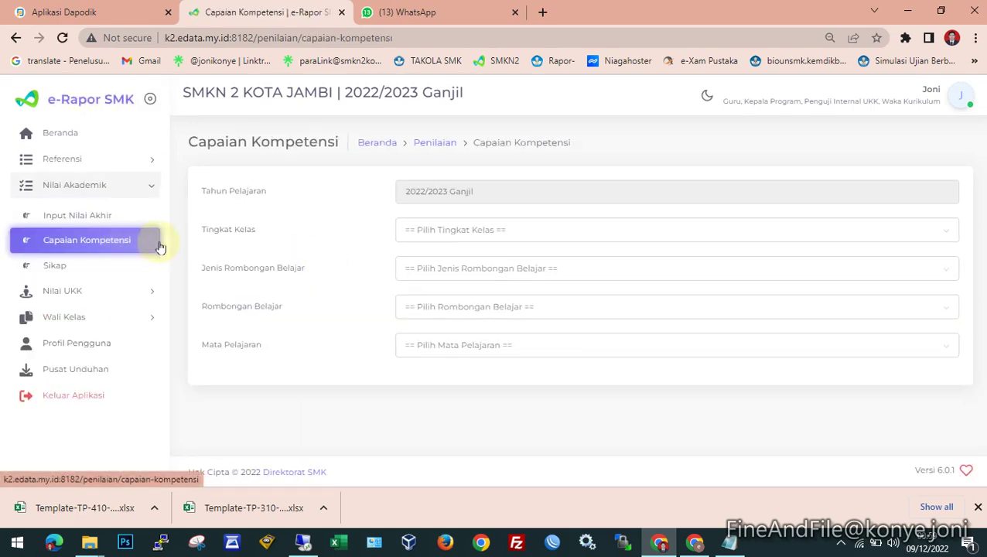
Step: Load the competency achievements for Kelas 12, Reguler, class XII TKJ, in Administrasi Infrastruktur Jaringan
{"action": "left_click", "coordinate": [438, 229]}
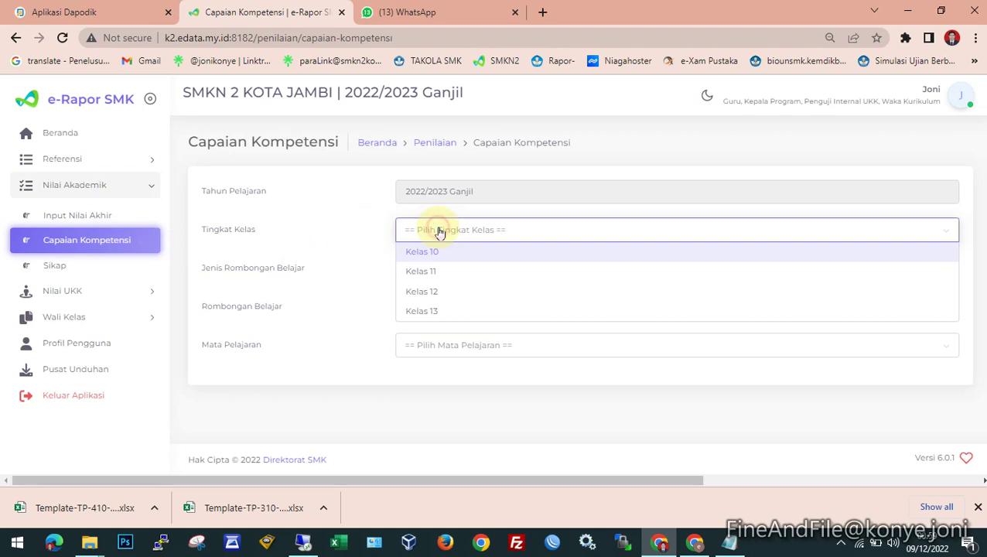
{"action": "left_click", "coordinate": [430, 292]}
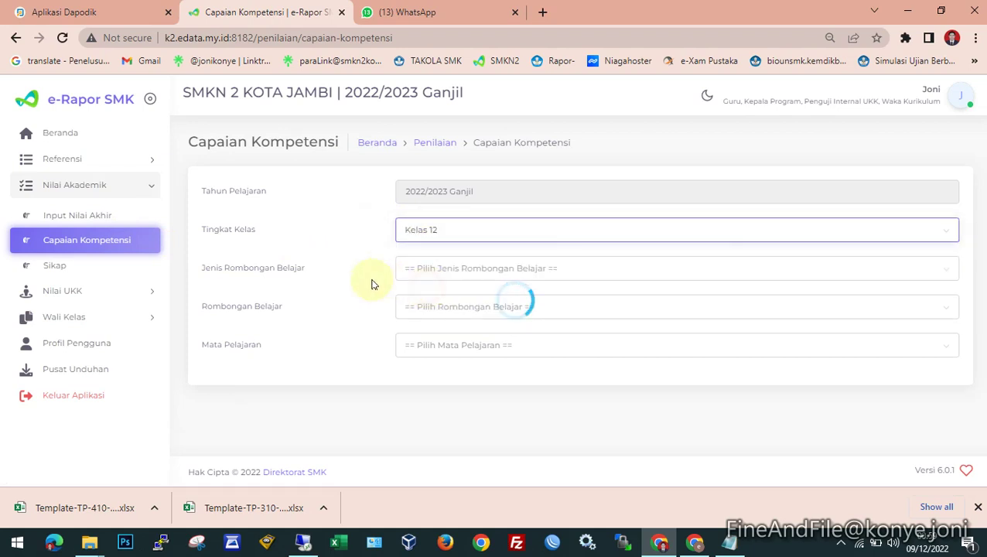
{"action": "left_click", "coordinate": [437, 271]}
{"action": "left_click", "coordinate": [429, 292]}
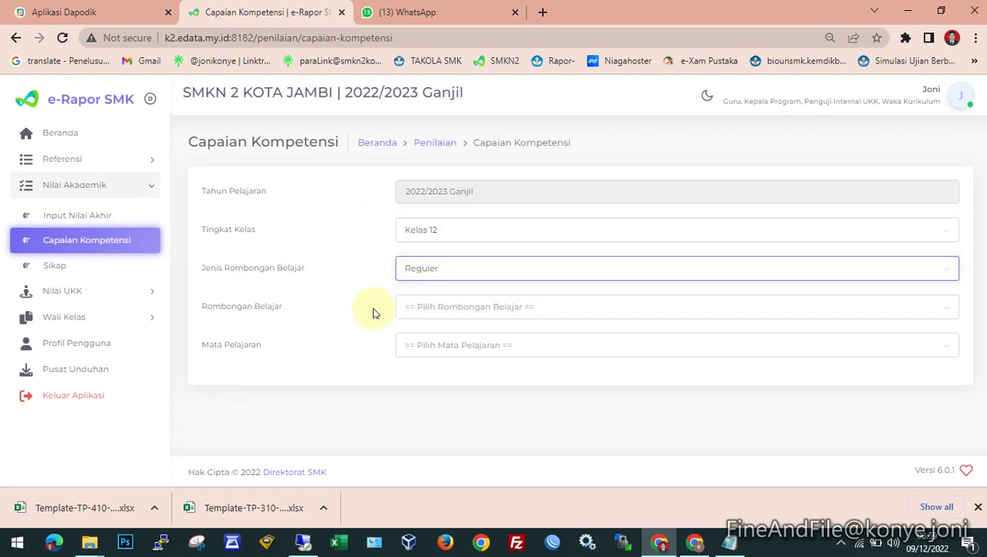
{"action": "left_click", "coordinate": [433, 312]}
{"action": "left_click", "coordinate": [418, 358]}
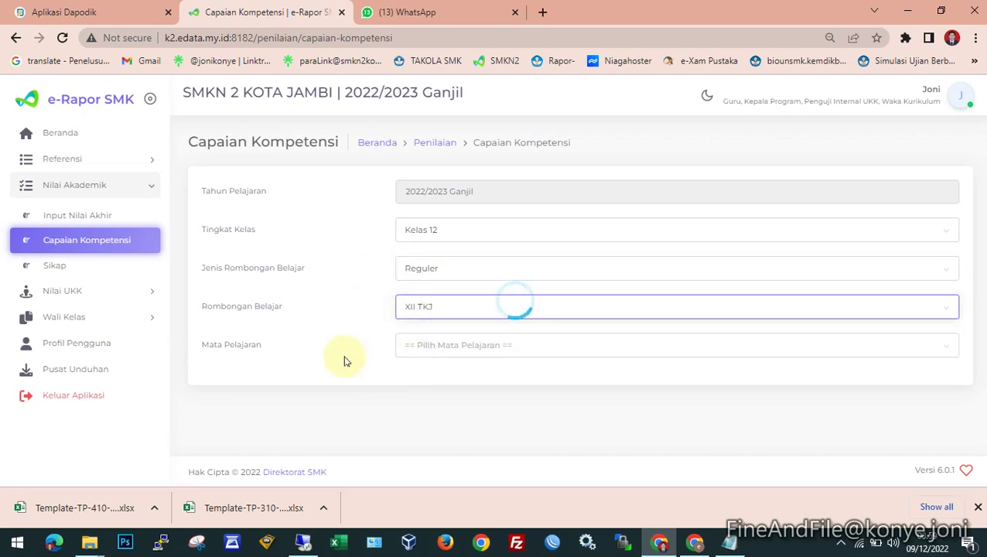
{"action": "left_click", "coordinate": [437, 347]}
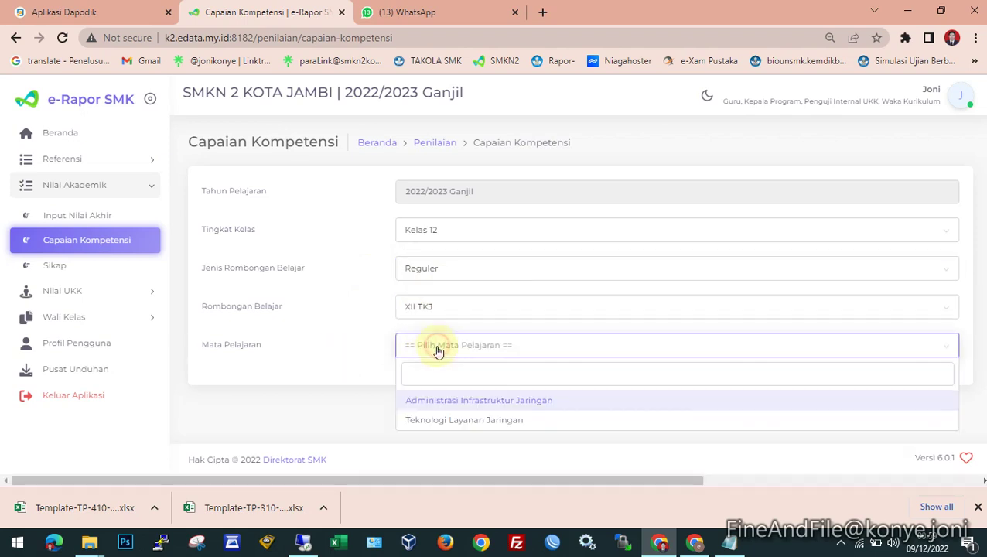
{"action": "left_click", "coordinate": [434, 399]}
{"action": "scroll", "coordinate": [474, 370], "scroll_direction": "down", "scroll_amount": 3}
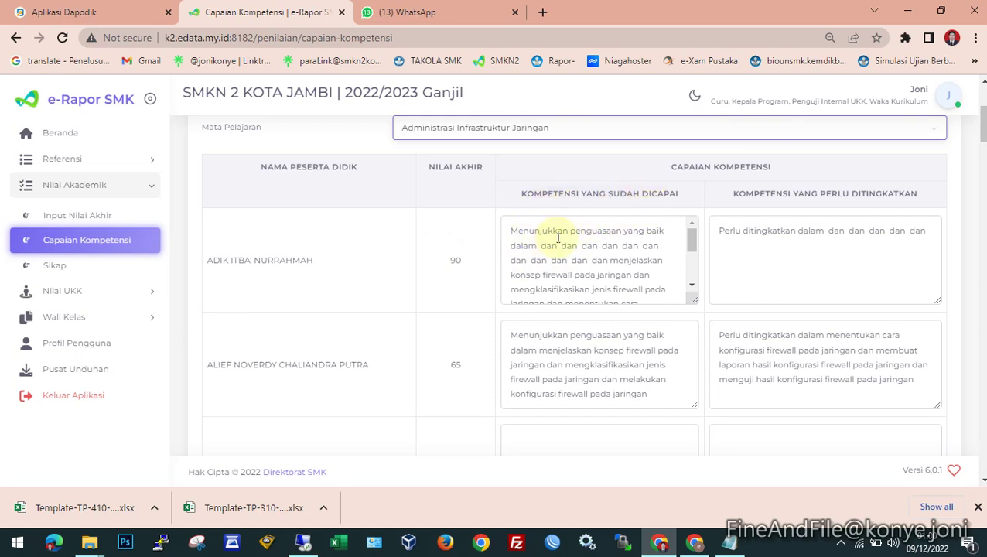
Step: Remove the repeated "dan" words between "dalam" and "menjelaskan" in the first student's Kompetensi yang Sudah Dicapai description
{"action": "scroll", "coordinate": [572, 232], "scroll_direction": "up", "scroll_amount": 1}
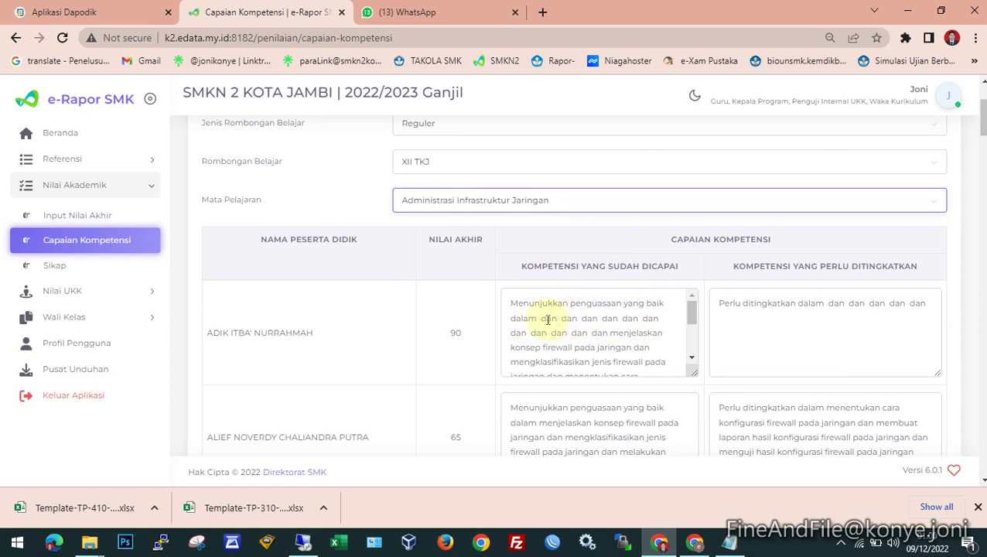
{"action": "left_click_drag", "start_coordinate": [544, 320], "coordinate": [680, 321]}
{"action": "key", "text": "BackSpace"}
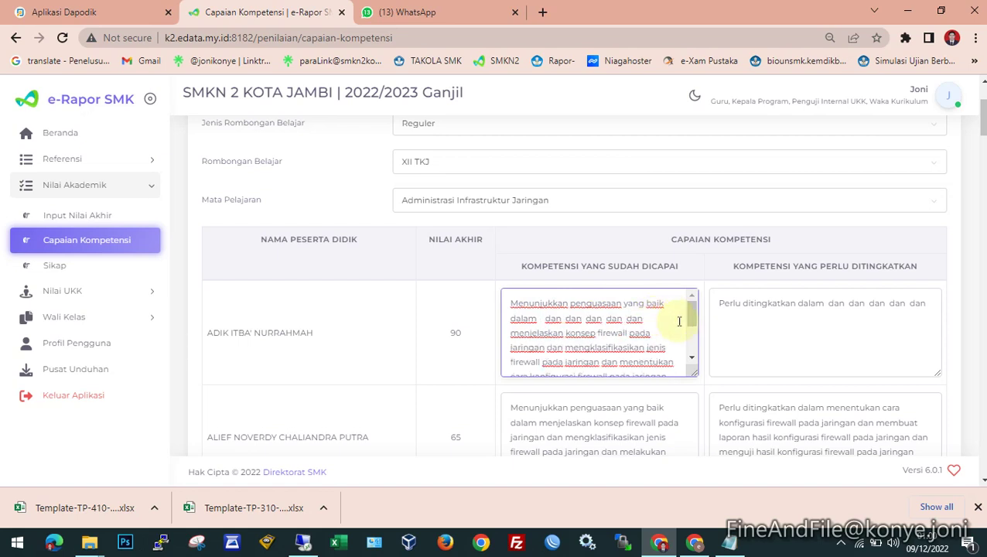
{"action": "key", "text": "Delete"}
{"action": "key", "text": "Delete"}
{"action": "key", "text": "Delete"}
{"action": "key", "text": "Delete"}
{"action": "key", "text": "Delete"}
{"action": "key", "text": "Delete"}
{"action": "key", "text": "Delete"}
{"action": "key", "text": "Delete"}
{"action": "key", "text": "Delete"}
{"action": "key", "text": "Delete"}
{"action": "key", "text": "Delete"}
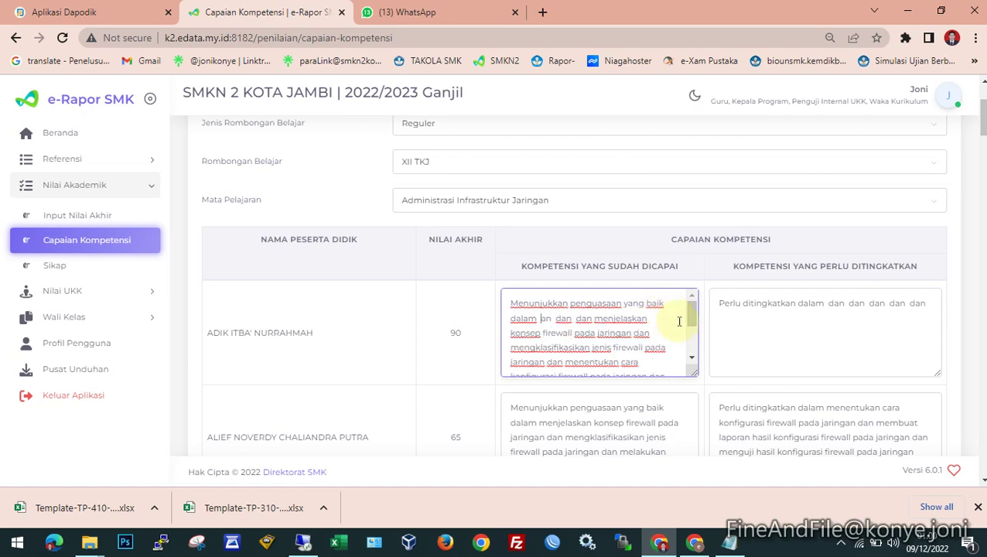
{"action": "key", "text": "Delete"}
{"action": "key", "text": "Delete"}
{"action": "key", "text": "Delete"}
{"action": "key", "text": "Delete"}
{"action": "key", "text": "Delete"}
{"action": "key", "text": "Delete"}
{"action": "key", "text": "Delete"}
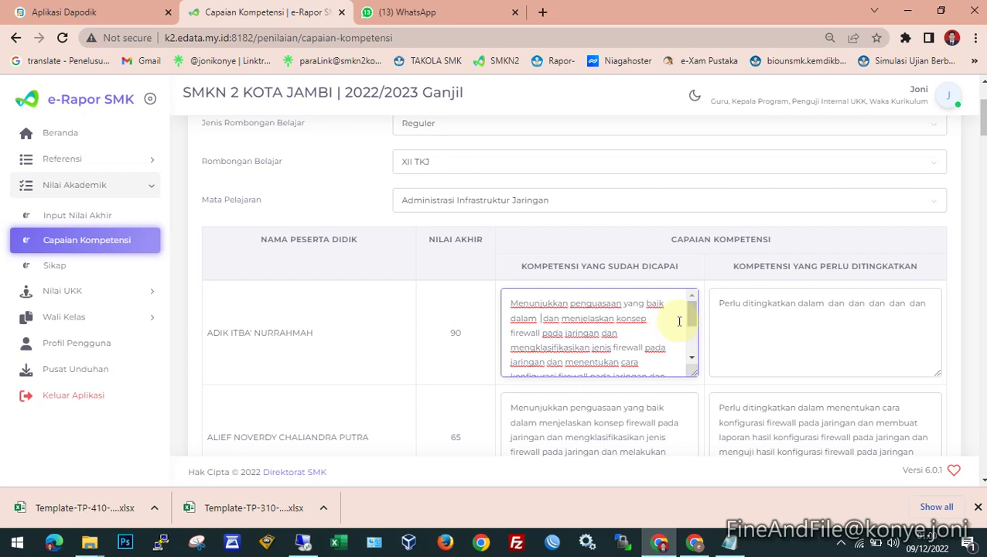
{"action": "key", "text": "Delete"}
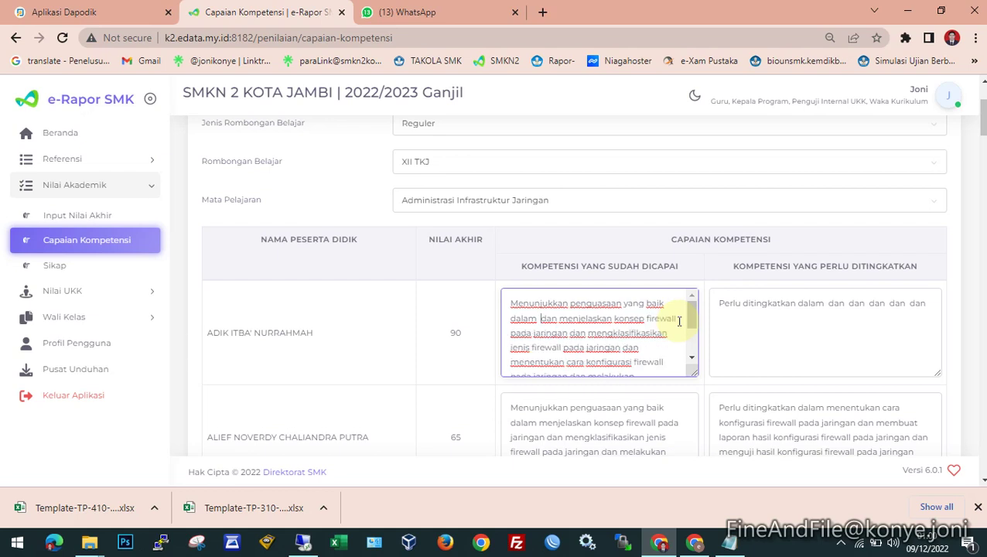
{"action": "key", "text": "Delete"}
{"action": "key", "text": "Delete"}
{"action": "key", "text": "Delete"}
{"action": "key", "text": "Delete"}
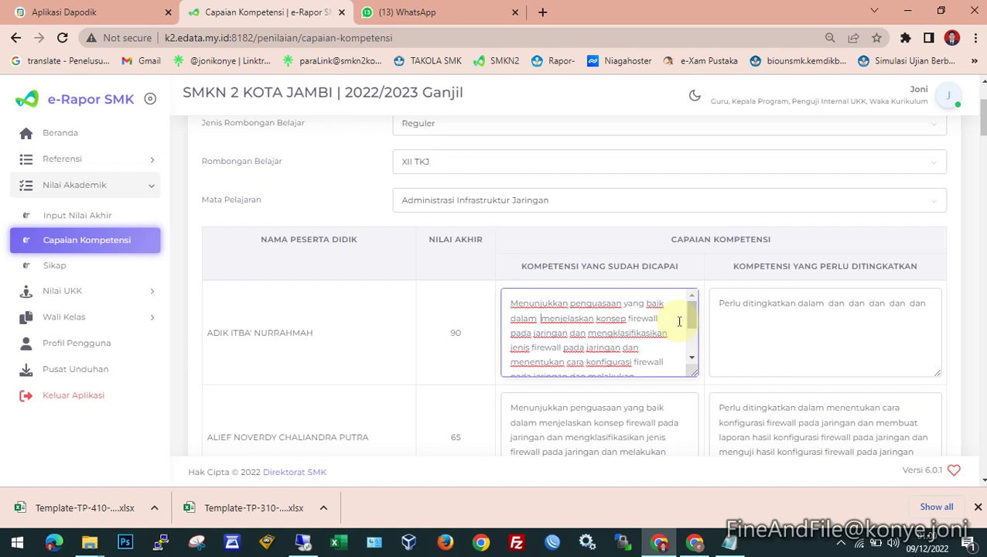
{"action": "scroll", "coordinate": [588, 331], "scroll_direction": "down", "scroll_amount": 2}
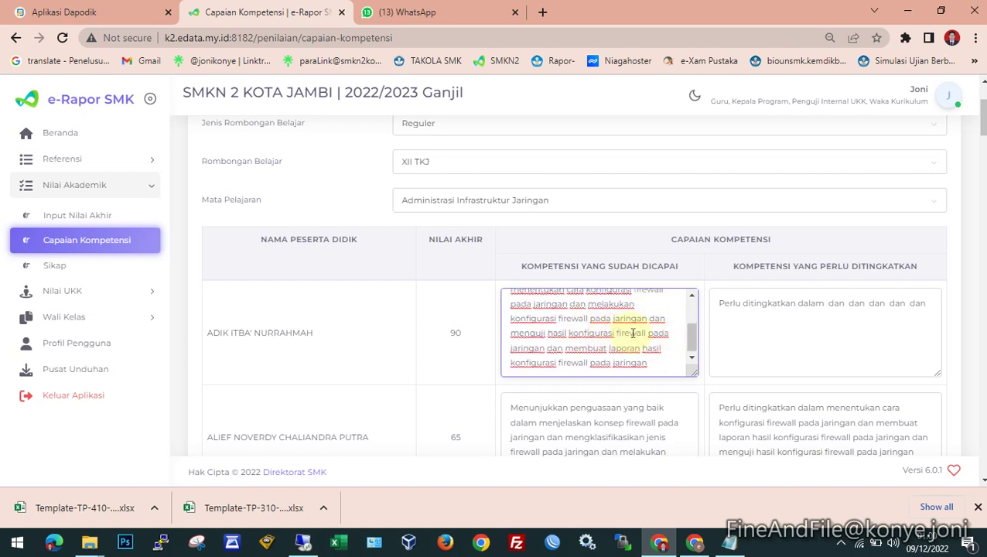
{"action": "scroll", "coordinate": [633, 333], "scroll_direction": "up", "scroll_amount": 2}
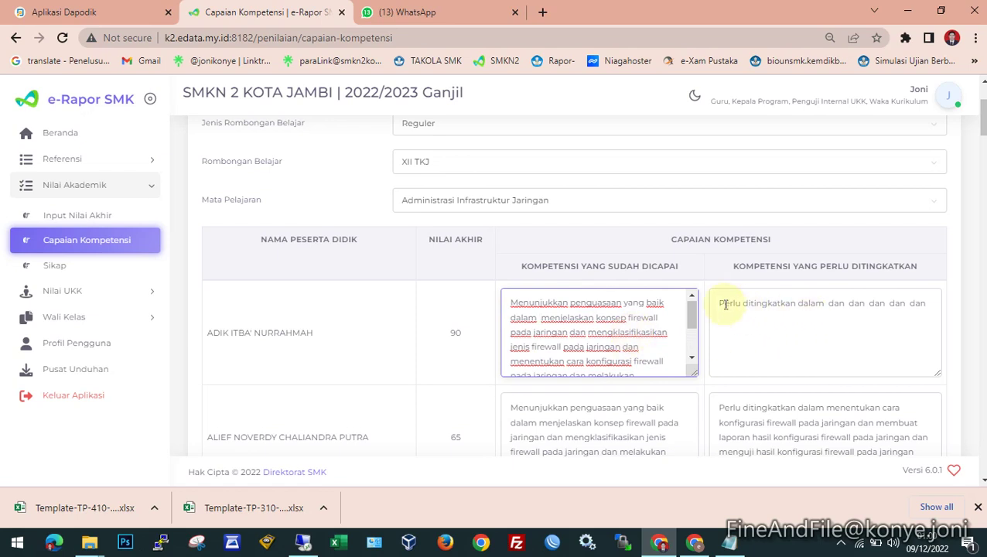
Step: Clear the first student's Kompetensi yang Perlu Ditingkatkan description
{"action": "scroll", "coordinate": [717, 303], "scroll_direction": "up", "scroll_amount": 1}
{"action": "left_click_drag", "start_coordinate": [717, 375], "coordinate": [957, 385]}
{"action": "key", "text": "BackSpace"}
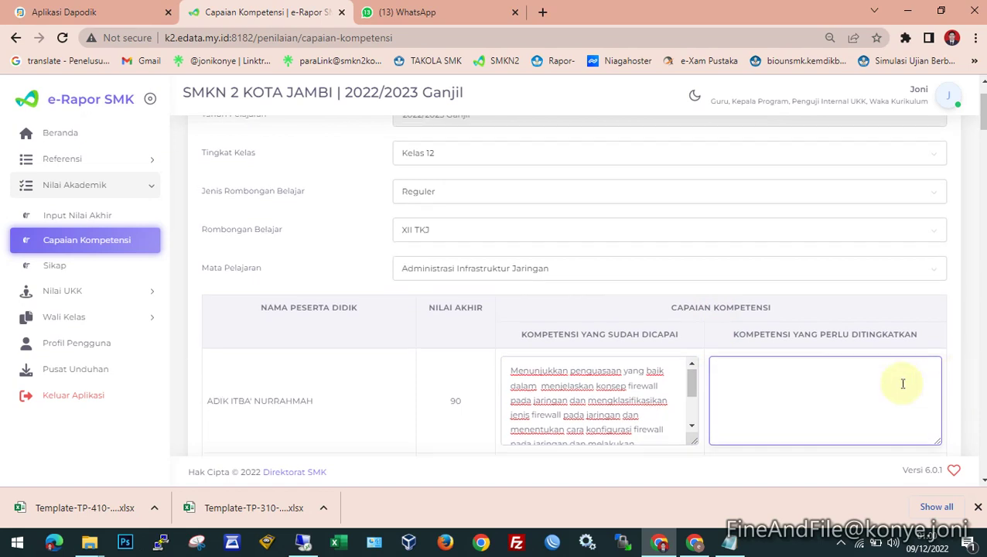
Step: Review the second student's two competency descriptions and save the class's Capaian Kompetensi
{"action": "scroll", "coordinate": [899, 379], "scroll_direction": "down", "scroll_amount": 2}
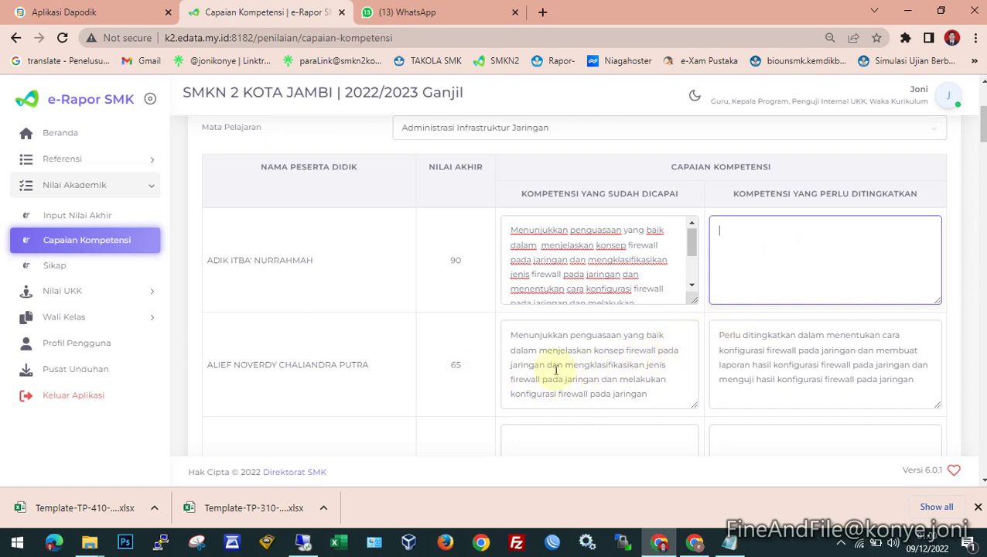
{"action": "left_click", "coordinate": [586, 357]}
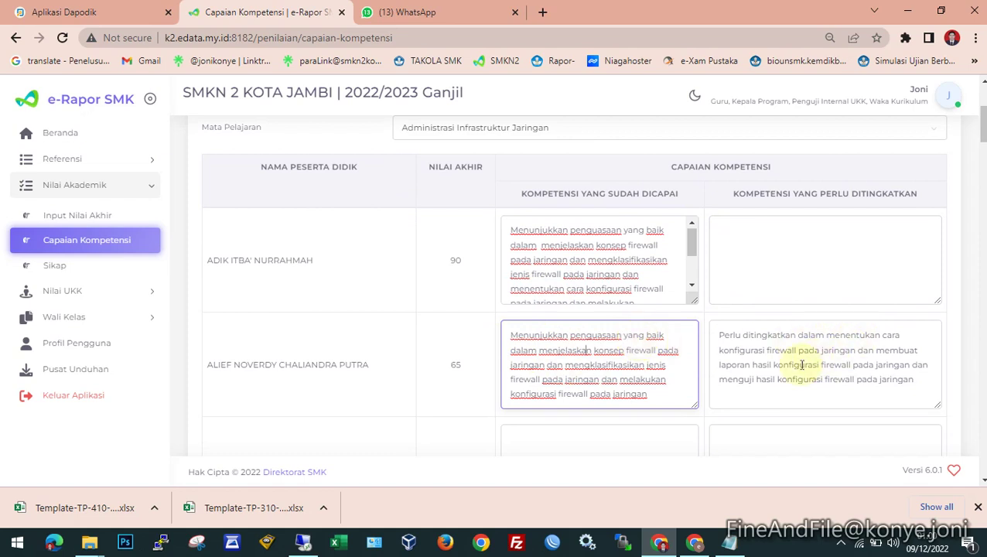
{"action": "left_click_drag", "start_coordinate": [720, 338], "coordinate": [753, 399]}
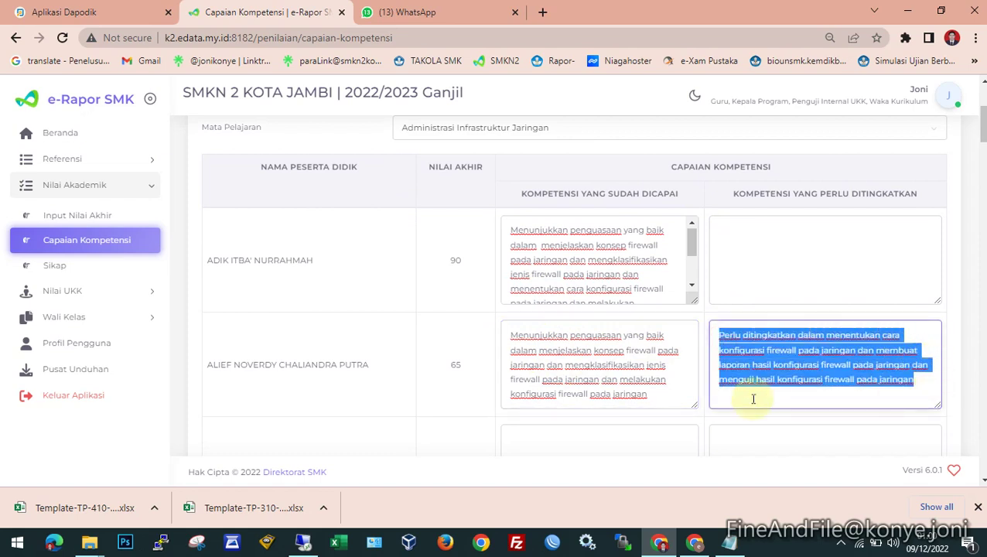
{"action": "left_click", "coordinate": [671, 386]}
{"action": "scroll", "coordinate": [696, 385], "scroll_direction": "down", "scroll_amount": 1}
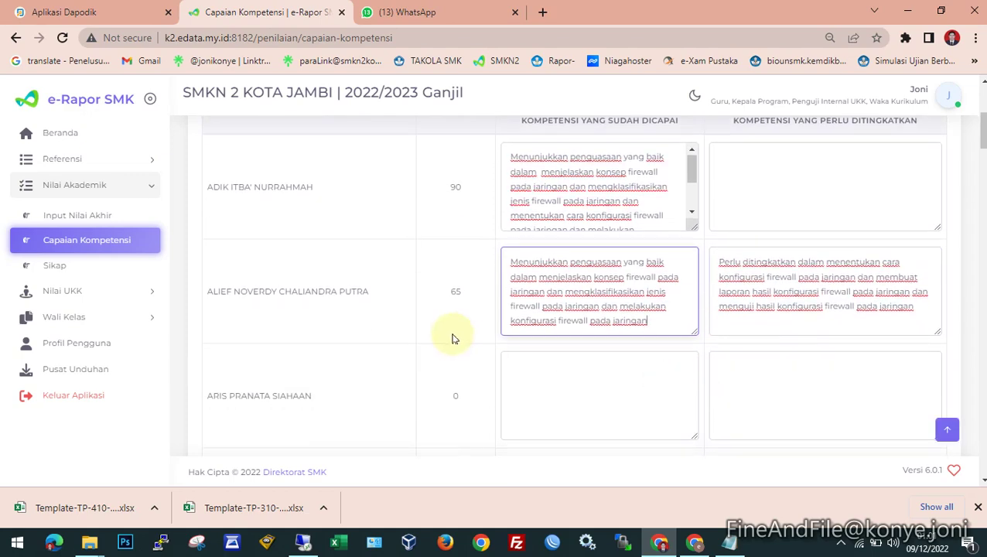
{"action": "scroll", "coordinate": [463, 381], "scroll_direction": "down", "scroll_amount": 14}
{"action": "scroll", "coordinate": [222, 383], "scroll_direction": "down", "scroll_amount": 10}
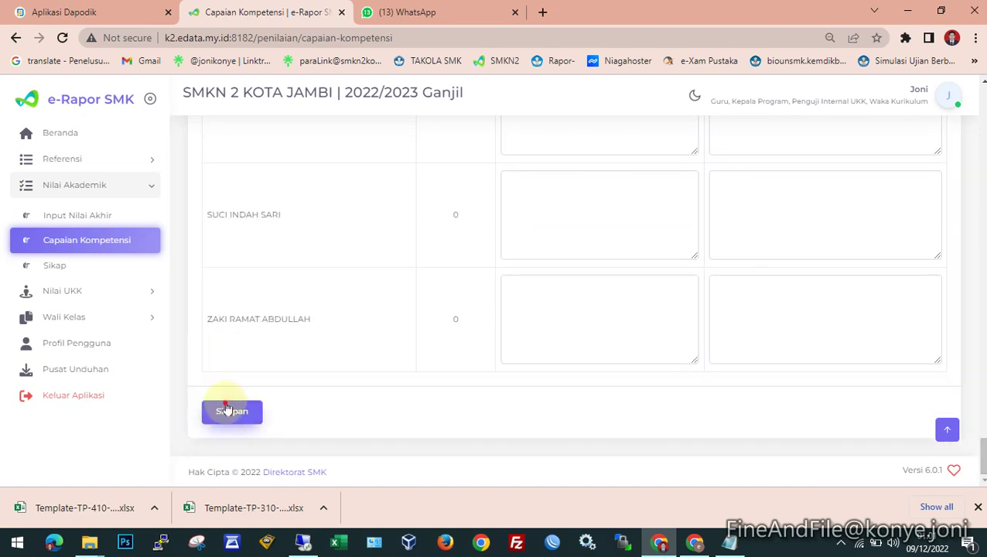
{"action": "left_click", "coordinate": [224, 411]}
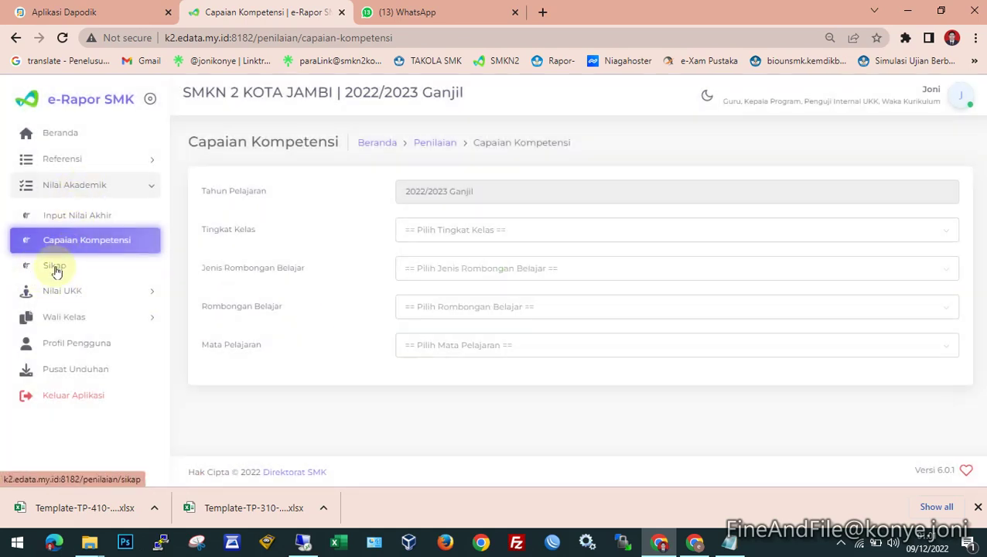
Step: Start adding a new attitude assessment (Sikap) record
{"action": "left_click", "coordinate": [56, 266]}
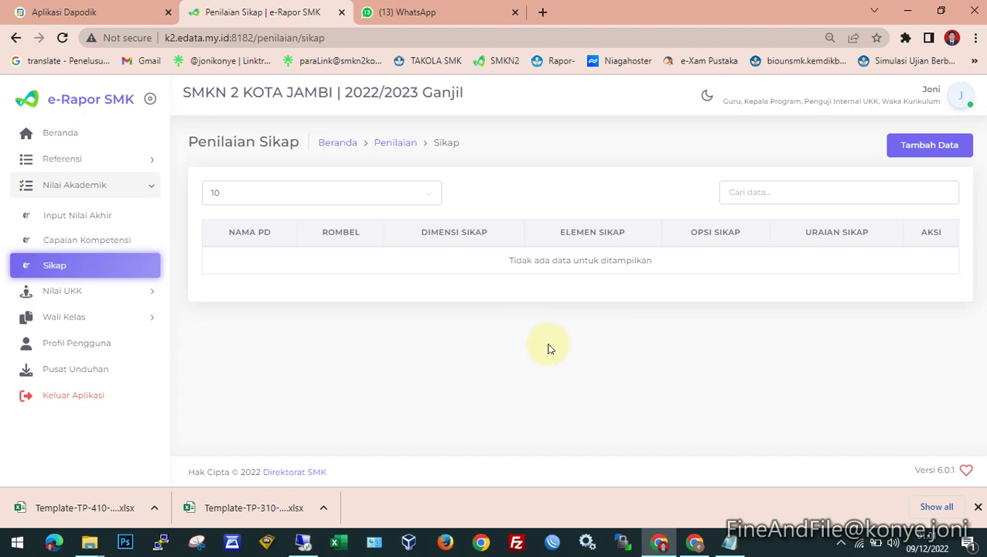
{"action": "left_click", "coordinate": [948, 155]}
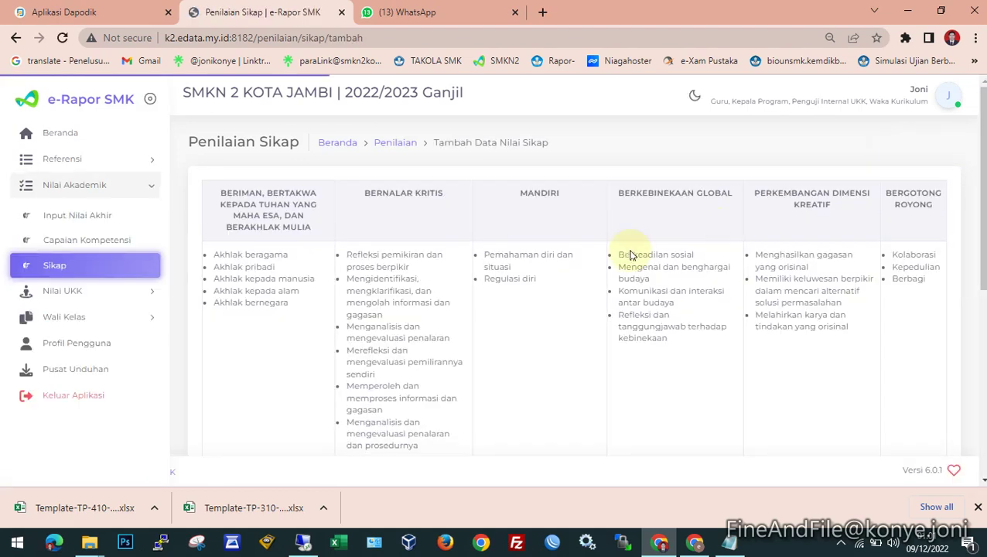
Step: Examine the table of attitude dimensions and elements and the fields of the Tambah Data Nilai Sikap form
{"action": "scroll", "coordinate": [429, 330], "scroll_direction": "down", "scroll_amount": 2}
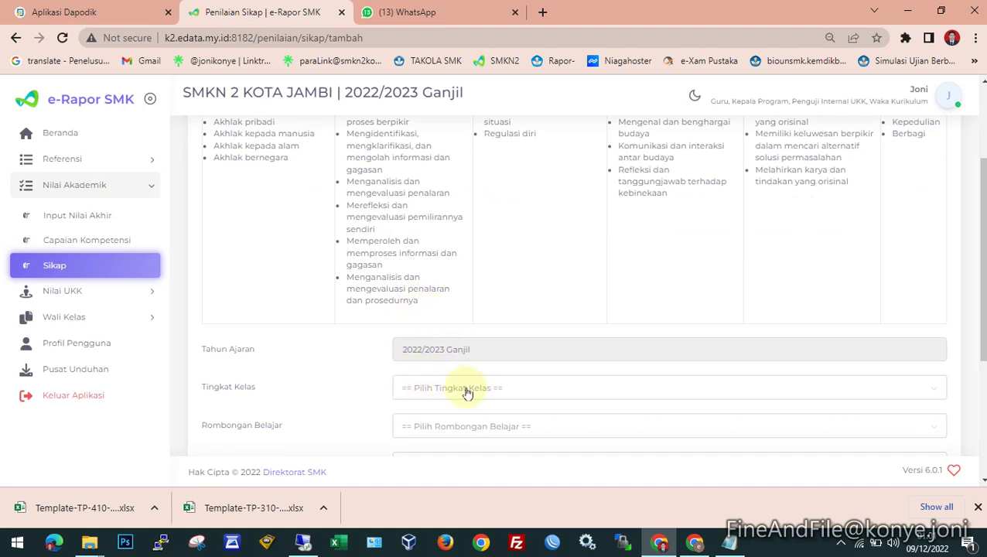
{"action": "scroll", "coordinate": [337, 250], "scroll_direction": "up", "scroll_amount": 1}
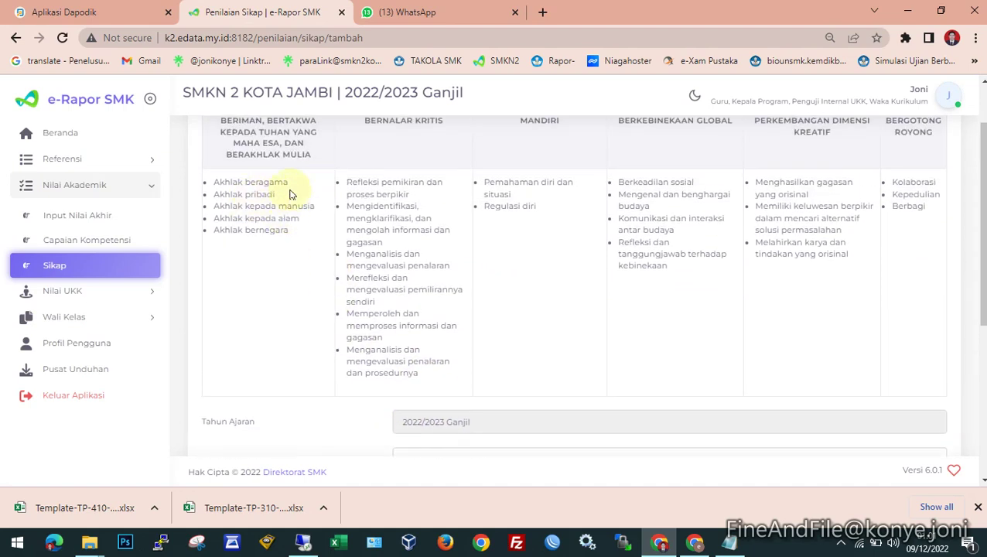
{"action": "scroll", "coordinate": [464, 287], "scroll_direction": "down", "scroll_amount": 2}
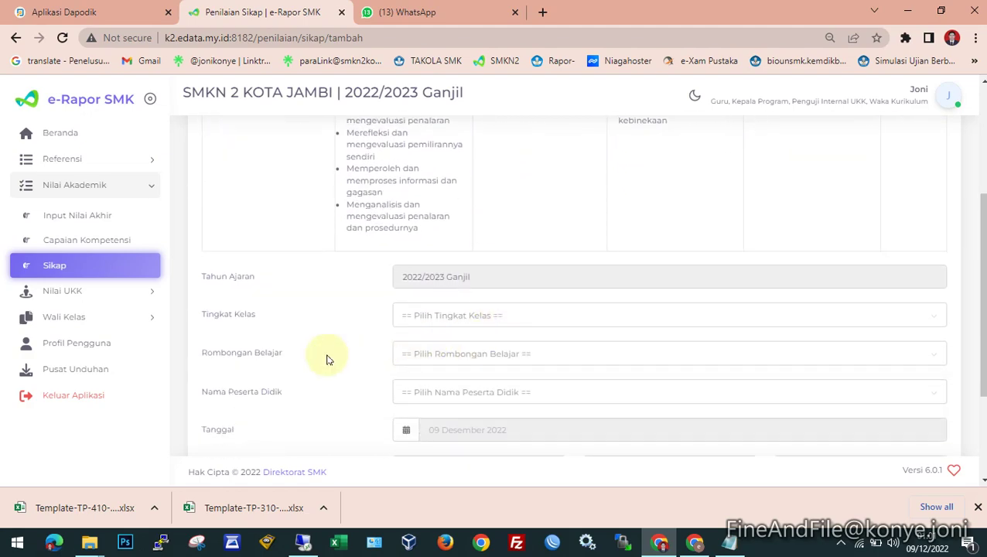
{"action": "scroll", "coordinate": [371, 359], "scroll_direction": "down", "scroll_amount": 1}
{"action": "scroll", "coordinate": [441, 400], "scroll_direction": "down", "scroll_amount": 2}
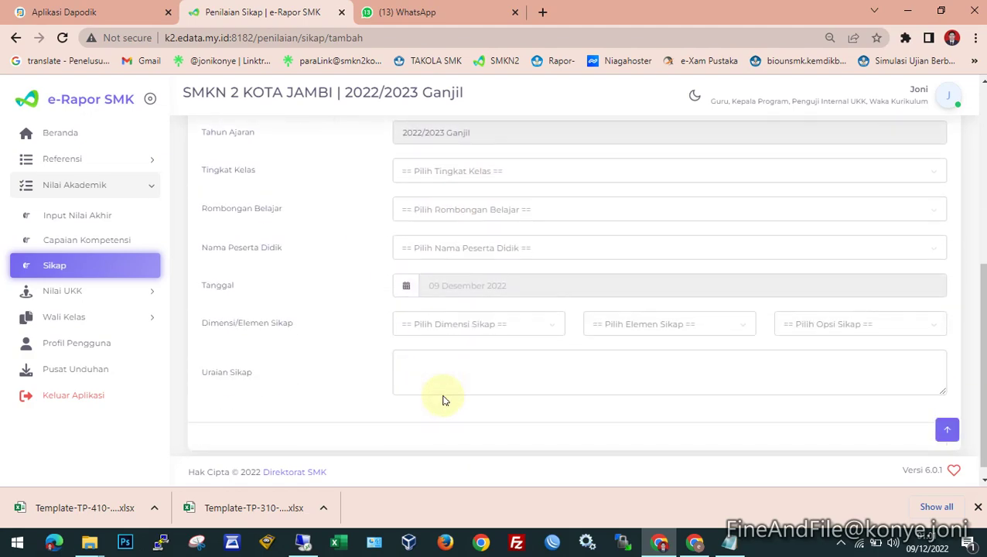
{"action": "scroll", "coordinate": [441, 205], "scroll_direction": "up", "scroll_amount": 3}
{"action": "scroll", "coordinate": [510, 244], "scroll_direction": "up", "scroll_amount": 2}
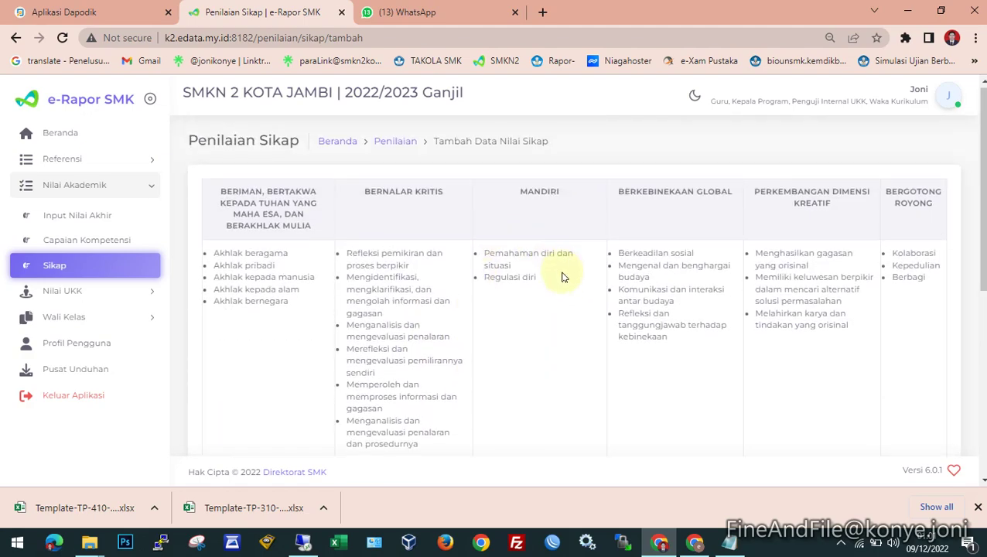
{"action": "scroll", "coordinate": [564, 277], "scroll_direction": "down", "scroll_amount": 2}
{"action": "scroll", "coordinate": [561, 271], "scroll_direction": "up", "scroll_amount": 1}
{"action": "scroll", "coordinate": [551, 324], "scroll_direction": "down", "scroll_amount": 4}
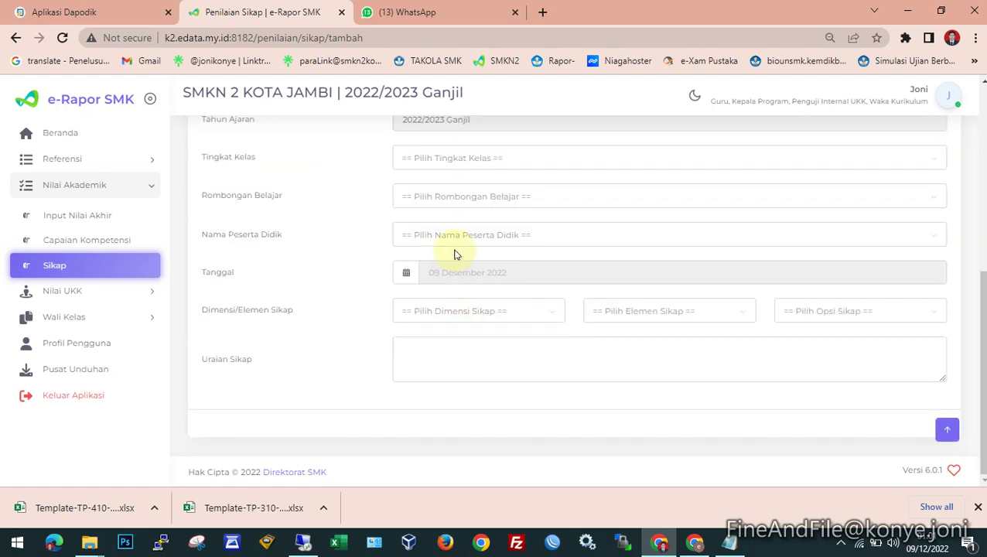
{"action": "left_click", "coordinate": [455, 313]}
{"action": "left_click", "coordinate": [455, 318]}
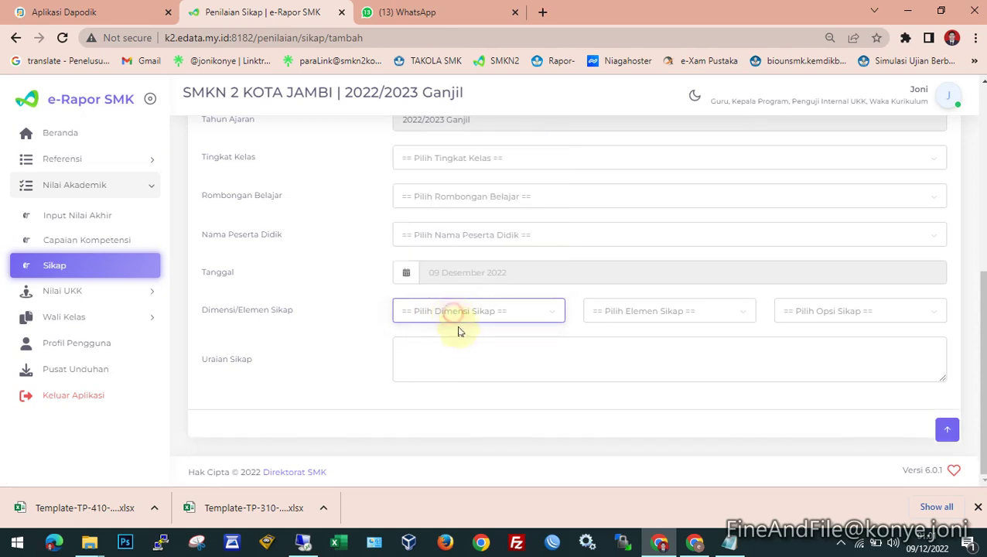
Step: Set Tingkat Kelas to Kelas 12 and Rombongan Belajar to XII TKJ, and select the student's name in Nama Peserta Didik
{"action": "scroll", "coordinate": [455, 332], "scroll_direction": "up", "scroll_amount": 1}
{"action": "left_click", "coordinate": [458, 235]}
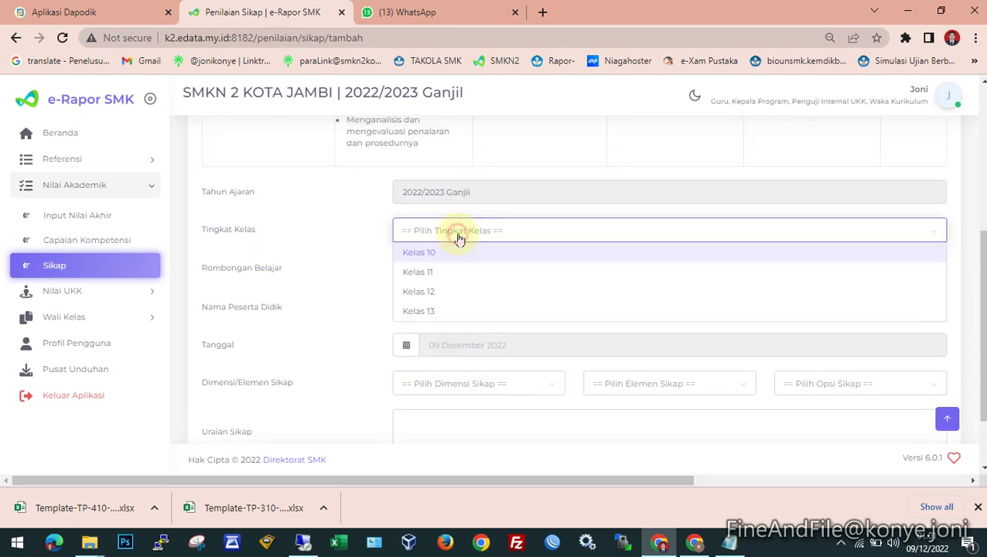
{"action": "left_click", "coordinate": [441, 287]}
{"action": "left_click", "coordinate": [481, 270]}
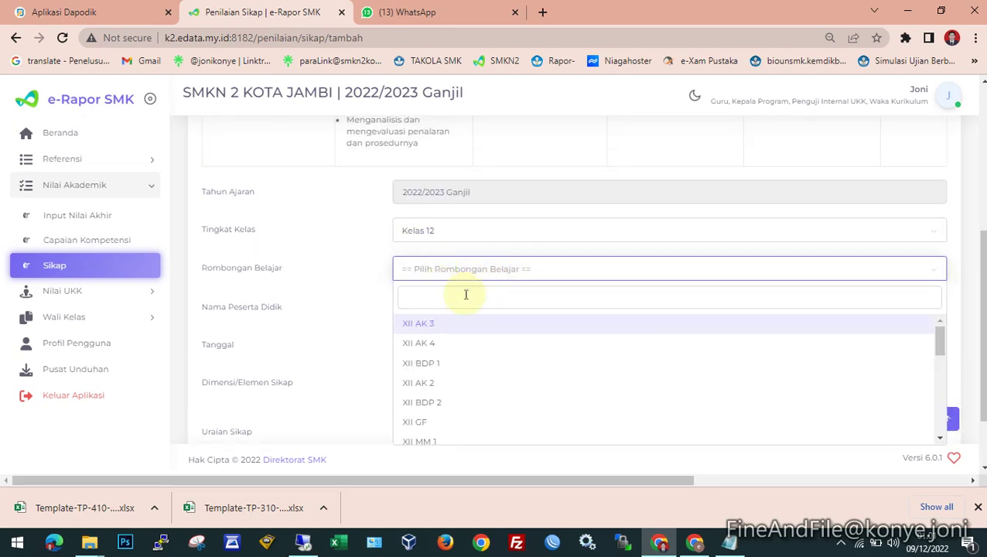
{"action": "scroll", "coordinate": [460, 379], "scroll_direction": "down", "scroll_amount": 4}
{"action": "scroll", "coordinate": [464, 389], "scroll_direction": "down", "scroll_amount": 4}
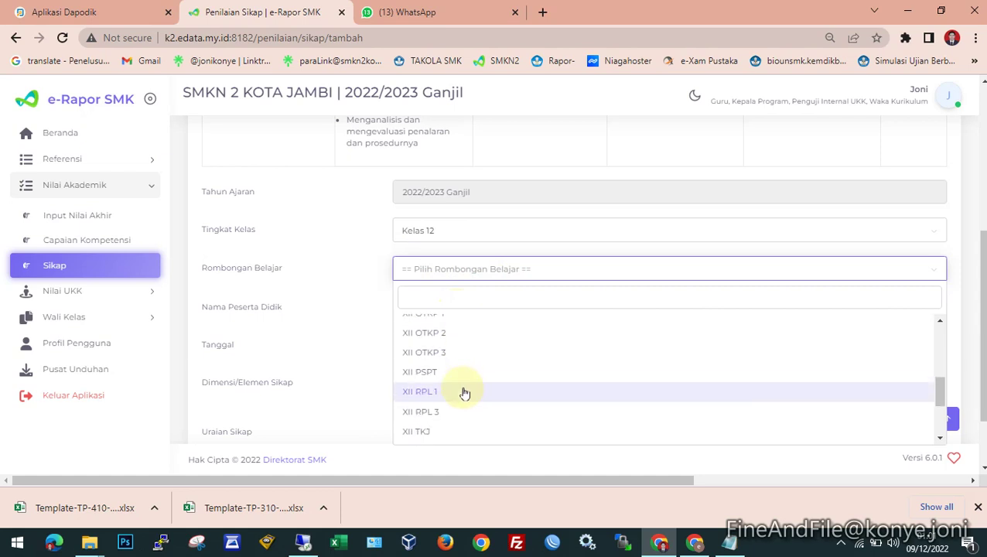
{"action": "left_click", "coordinate": [439, 371]}
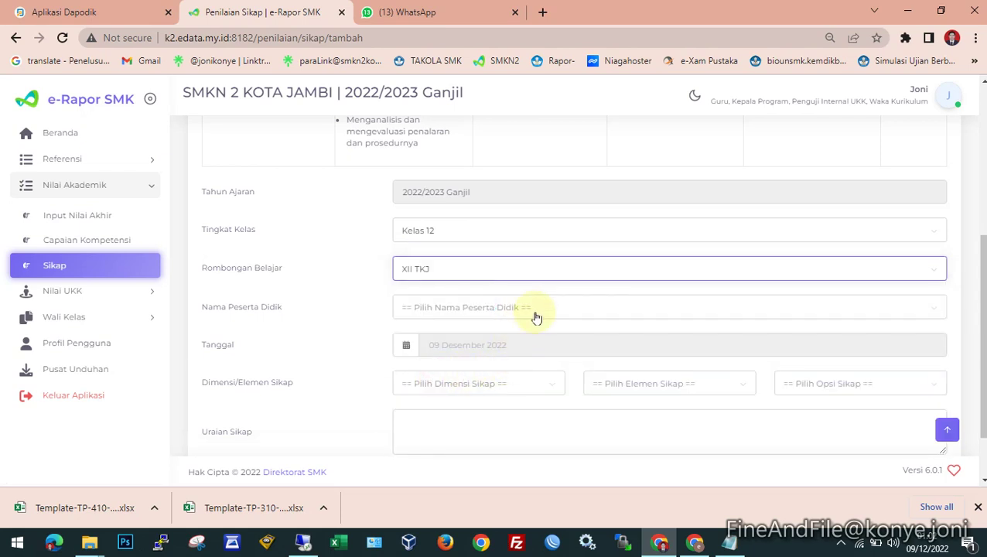
{"action": "left_click", "coordinate": [534, 307]}
{"action": "left_click", "coordinate": [481, 178]}
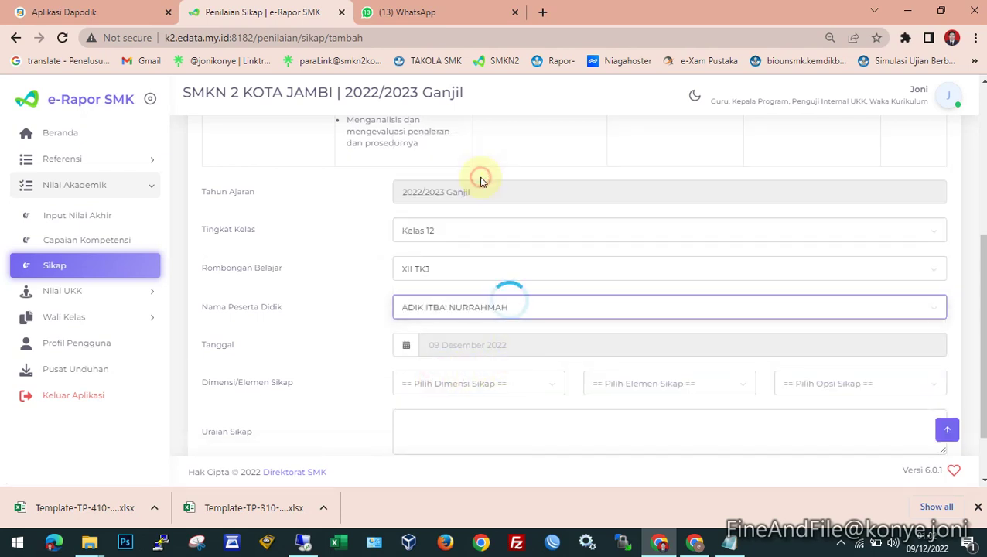
Step: Set the attitude record's Tanggal to 05 Desember 2022
{"action": "left_click", "coordinate": [461, 345]}
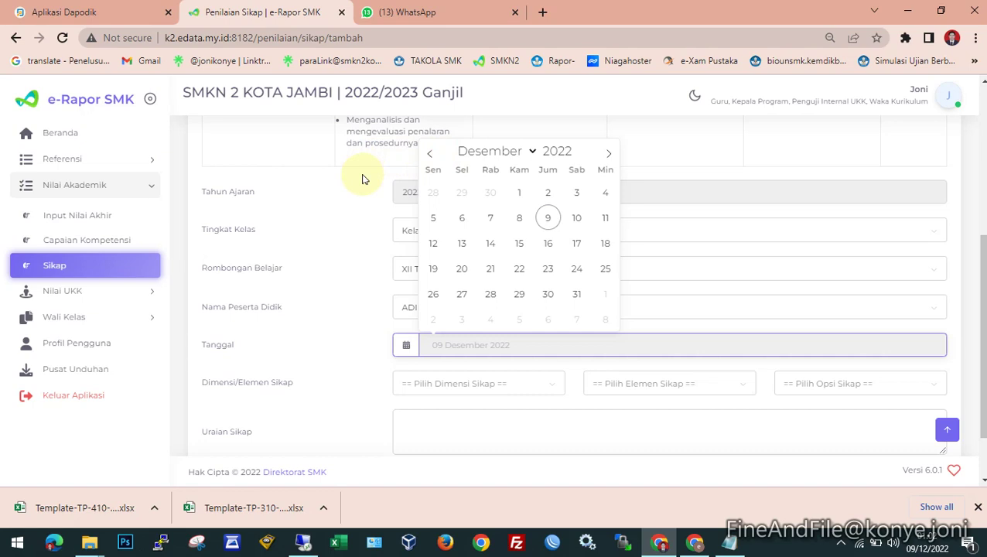
{"action": "left_click", "coordinate": [362, 179]}
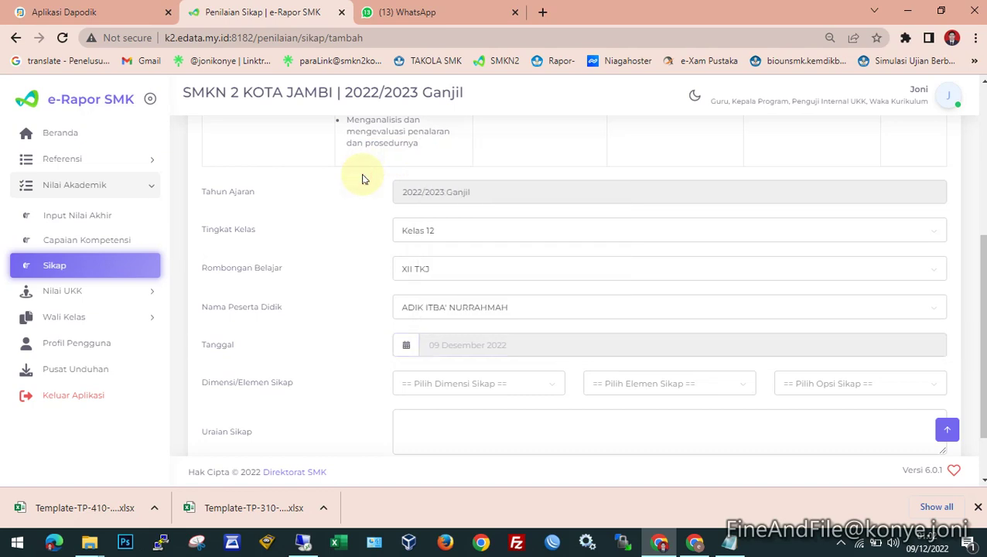
{"action": "scroll", "coordinate": [511, 272], "scroll_direction": "down", "scroll_amount": 2}
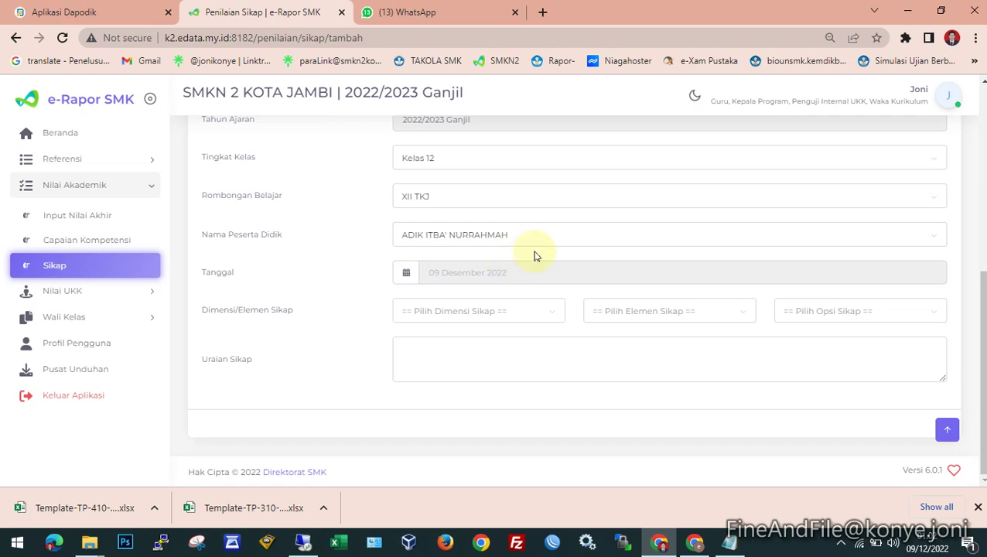
{"action": "left_click", "coordinate": [406, 276]}
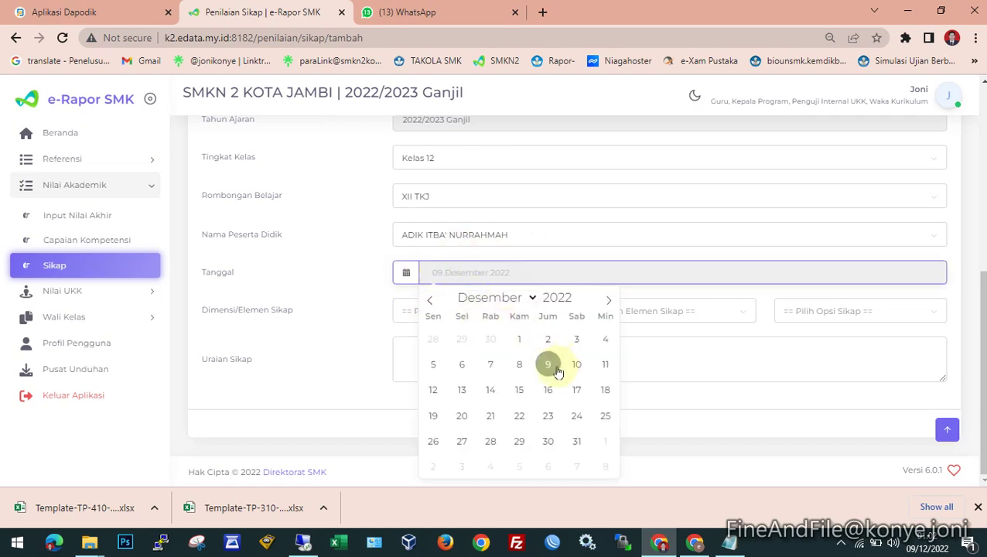
{"action": "left_click", "coordinate": [434, 364]}
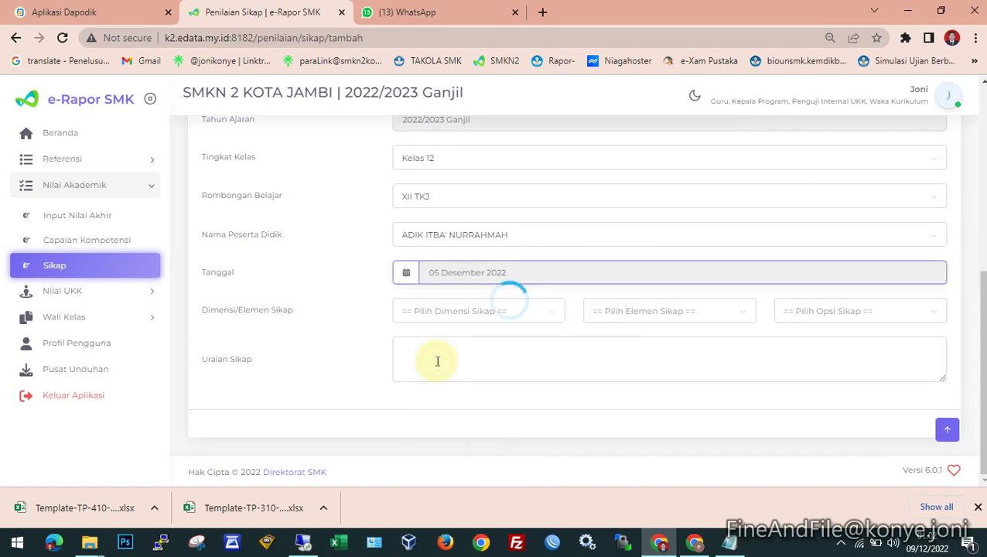
Step: Set the attitude dimension to Mandiri, its element to Pemahaman diri dan situasi, and the option to Positif
{"action": "left_click", "coordinate": [433, 314]}
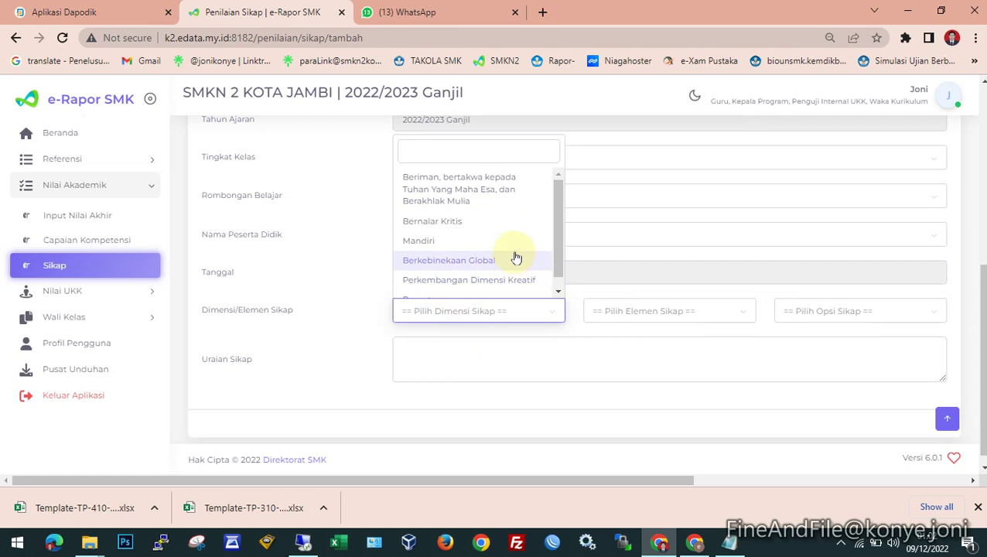
{"action": "scroll", "coordinate": [470, 265], "scroll_direction": "down", "scroll_amount": 1}
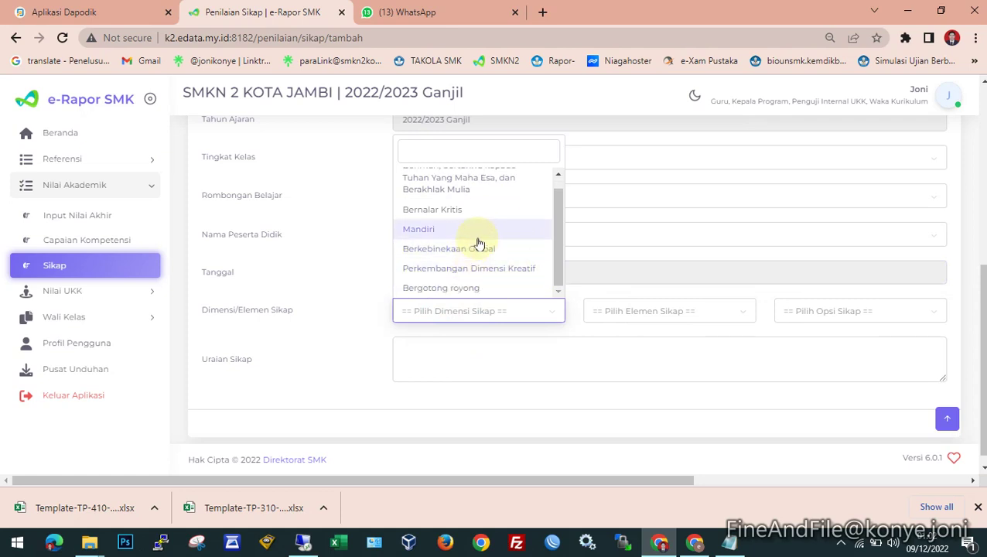
{"action": "scroll", "coordinate": [480, 244], "scroll_direction": "up", "scroll_amount": 1}
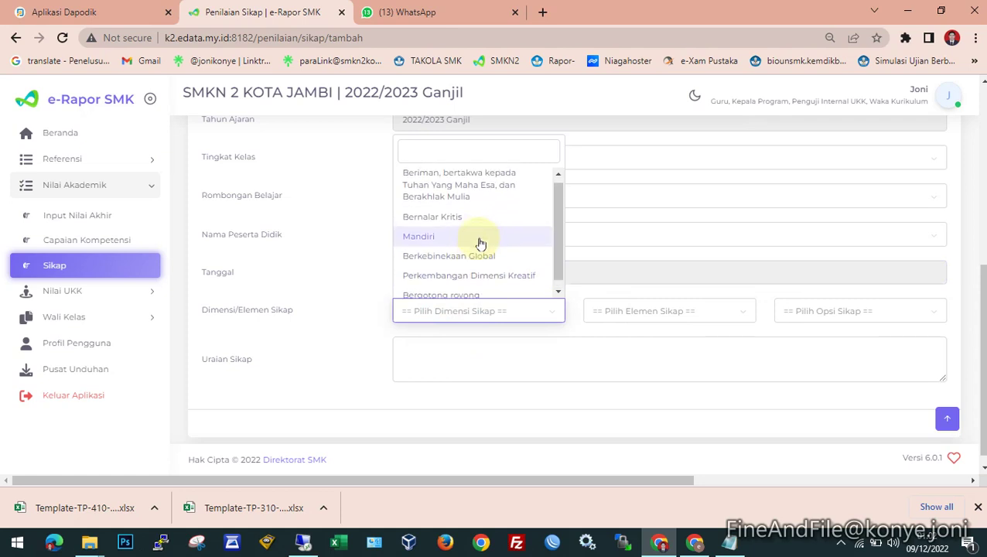
{"action": "scroll", "coordinate": [479, 244], "scroll_direction": "down", "scroll_amount": 1}
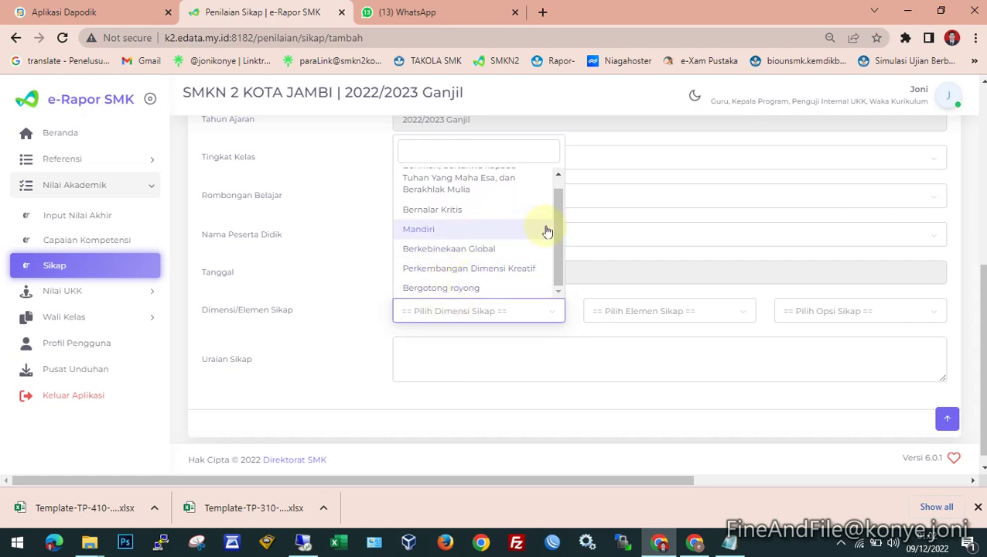
{"action": "scroll", "coordinate": [551, 205], "scroll_direction": "up", "scroll_amount": 1}
{"action": "scroll", "coordinate": [555, 221], "scroll_direction": "down", "scroll_amount": 1}
{"action": "left_click", "coordinate": [414, 230]}
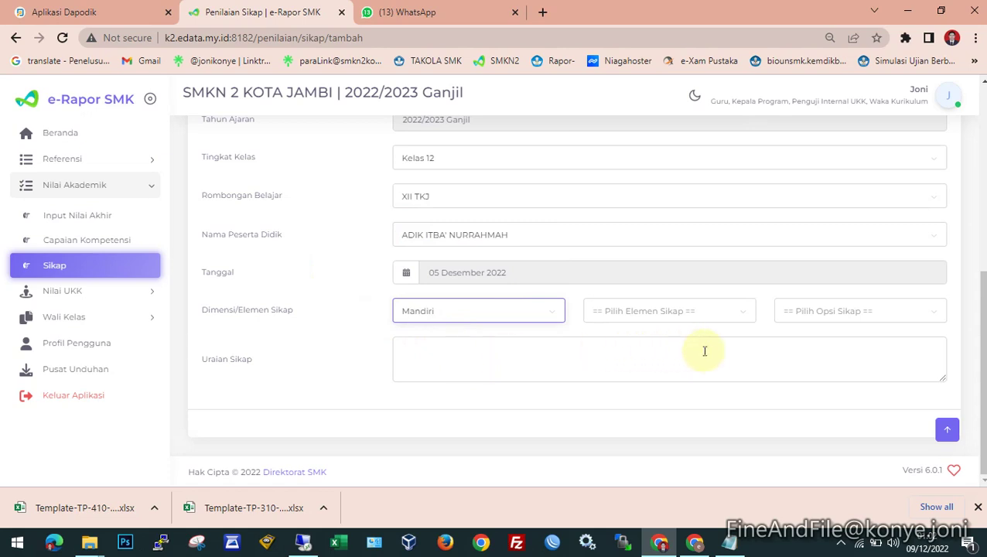
{"action": "left_click", "coordinate": [709, 318]}
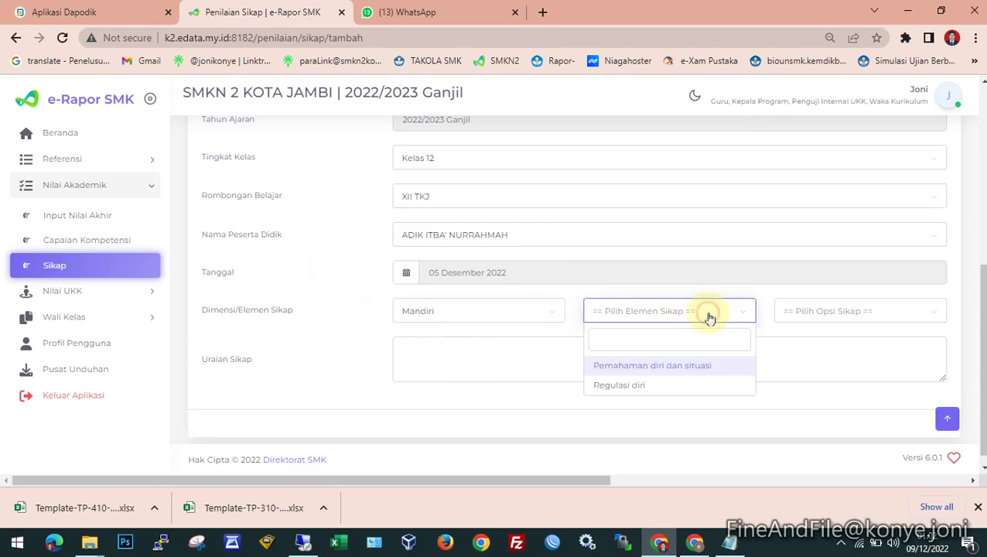
{"action": "left_click", "coordinate": [640, 369]}
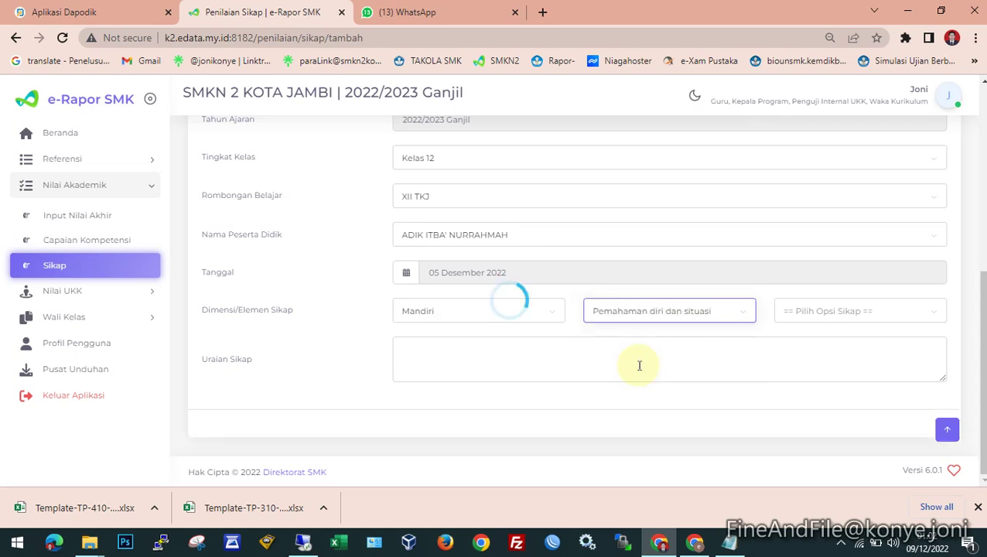
{"action": "left_click", "coordinate": [820, 317]}
{"action": "left_click", "coordinate": [804, 374]}
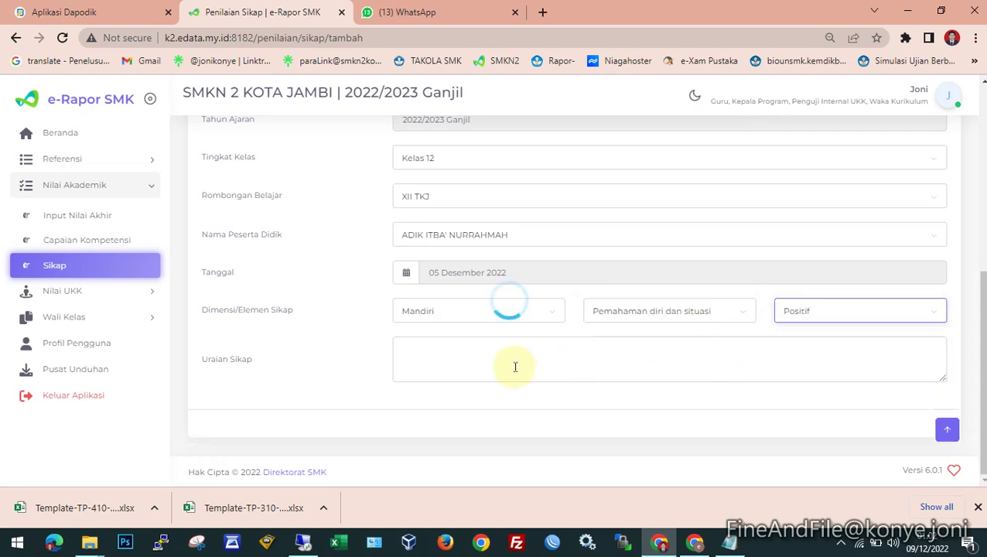
Step: Enter "sangat mandiri dalam pemahana diri dan situasi" as the Uraian Sikap and submit the attitude record for saving
{"action": "left_click", "coordinate": [473, 361]}
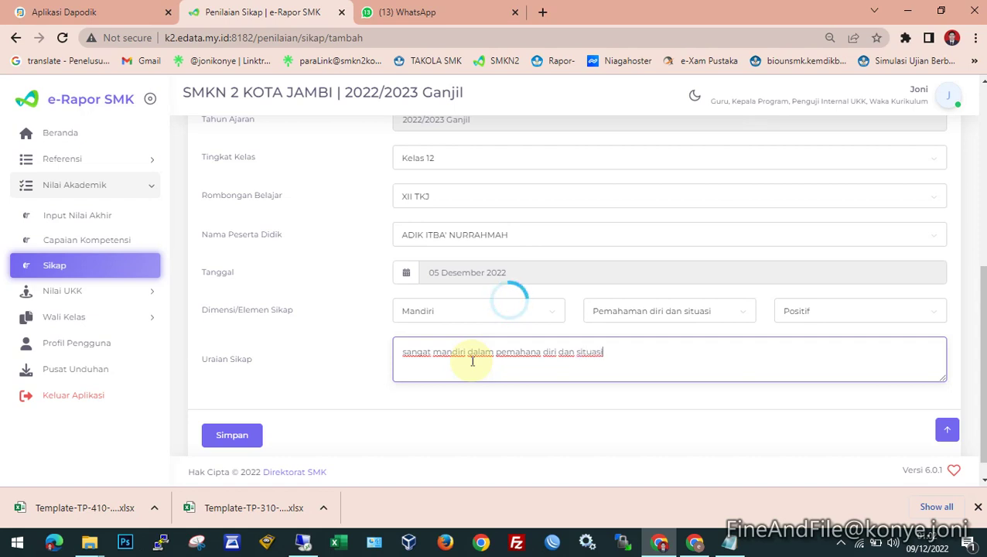
{"action": "left_click_drag", "start_coordinate": [619, 352], "coordinate": [374, 348]}
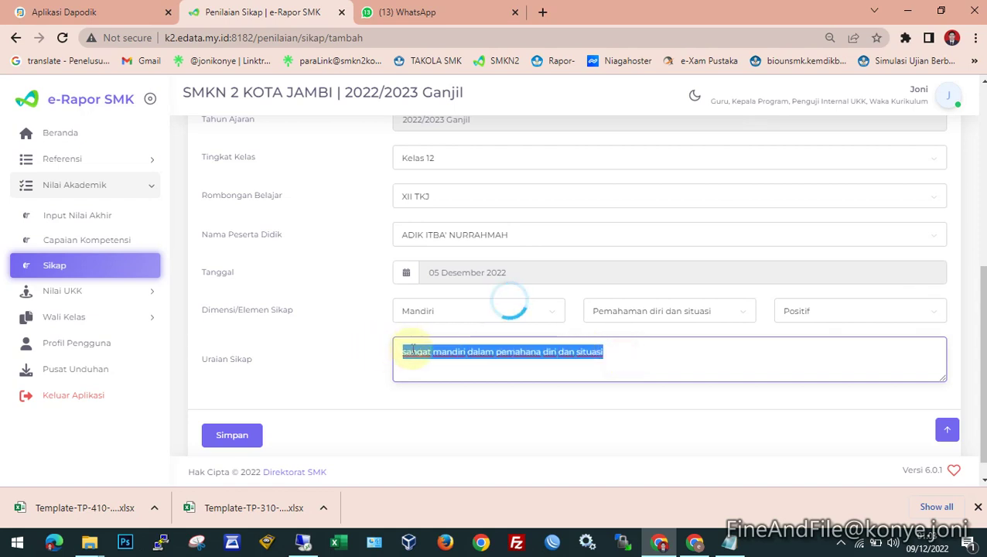
{"action": "left_click", "coordinate": [485, 369]}
{"action": "left_click_drag", "start_coordinate": [611, 353], "coordinate": [368, 357]}
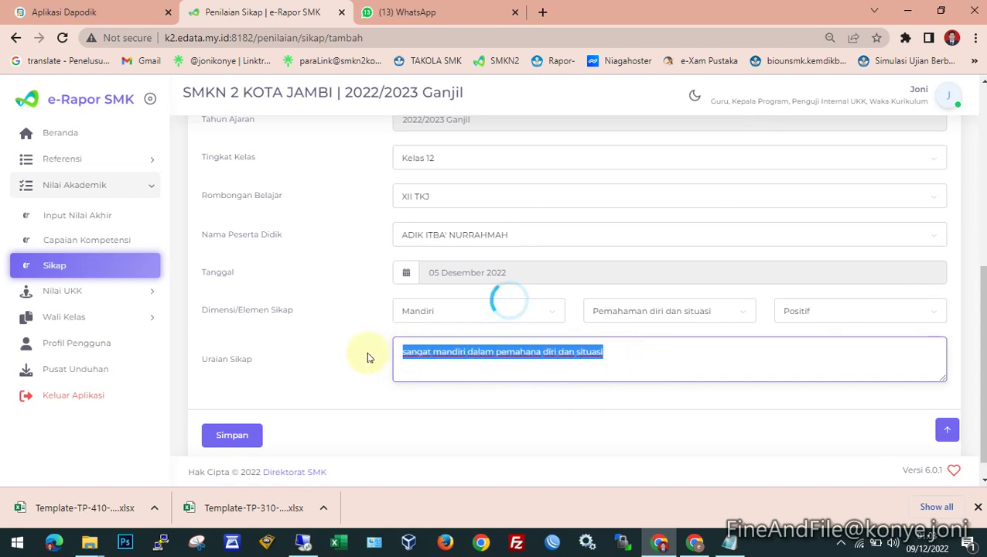
{"action": "scroll", "coordinate": [368, 358], "scroll_direction": "up", "scroll_amount": 4}
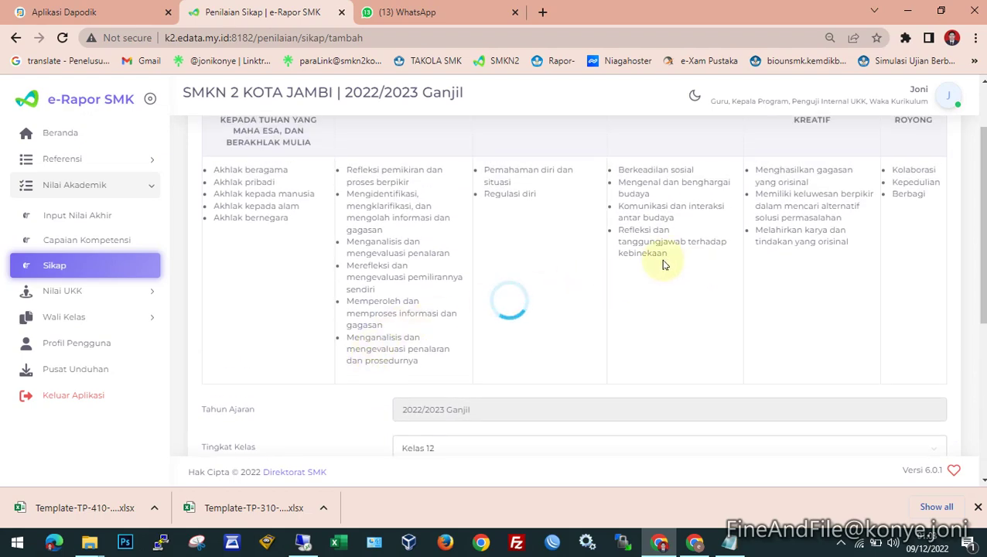
{"action": "scroll", "coordinate": [662, 265], "scroll_direction": "down", "scroll_amount": 4}
{"action": "left_click", "coordinate": [232, 411]}
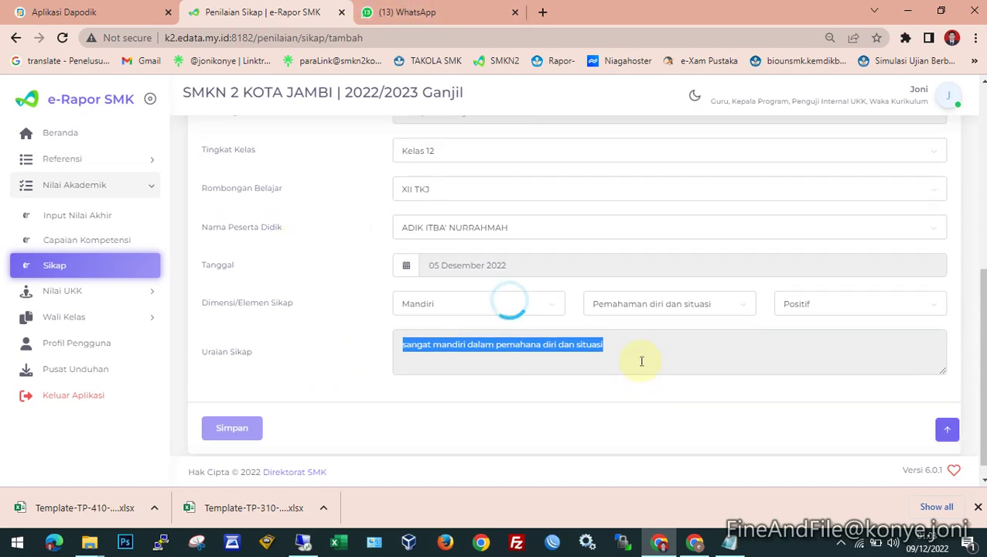
{"action": "scroll", "coordinate": [611, 325], "scroll_direction": "up", "scroll_amount": 2}
{"action": "scroll", "coordinate": [583, 302], "scroll_direction": "up", "scroll_amount": 3}
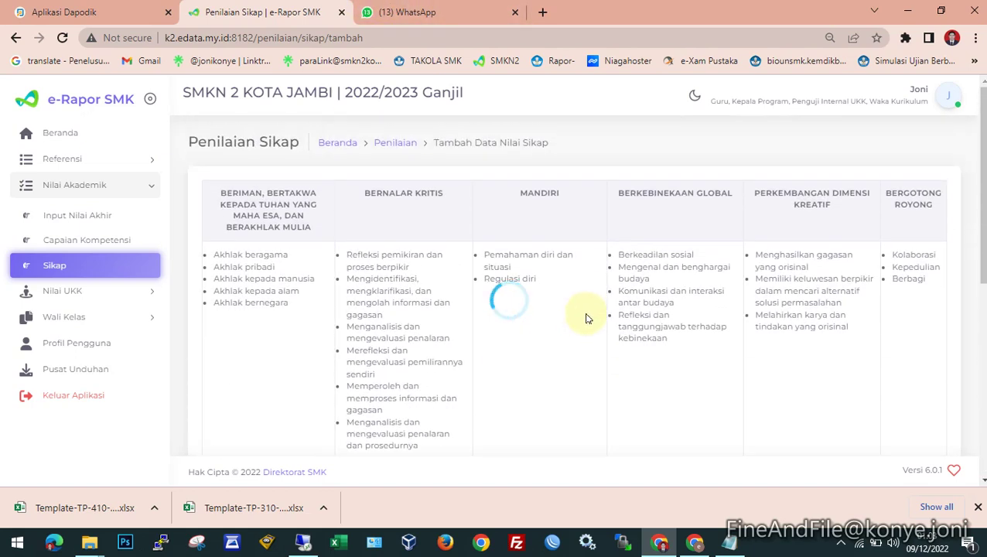
{"action": "scroll", "coordinate": [586, 337], "scroll_direction": "down", "scroll_amount": 2}
{"action": "scroll", "coordinate": [587, 337], "scroll_direction": "up", "scroll_amount": 2}
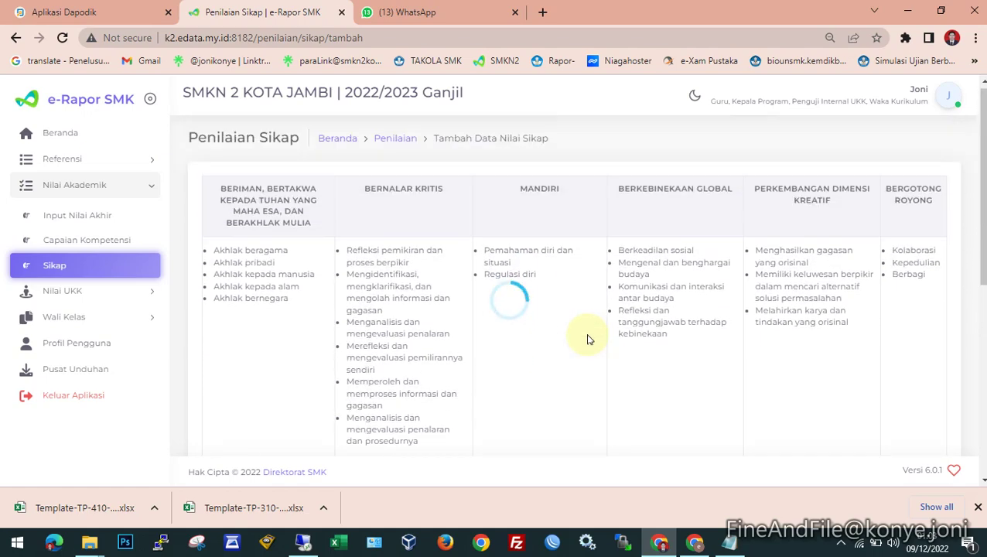
{"action": "scroll", "coordinate": [560, 327], "scroll_direction": "down", "scroll_amount": 6}
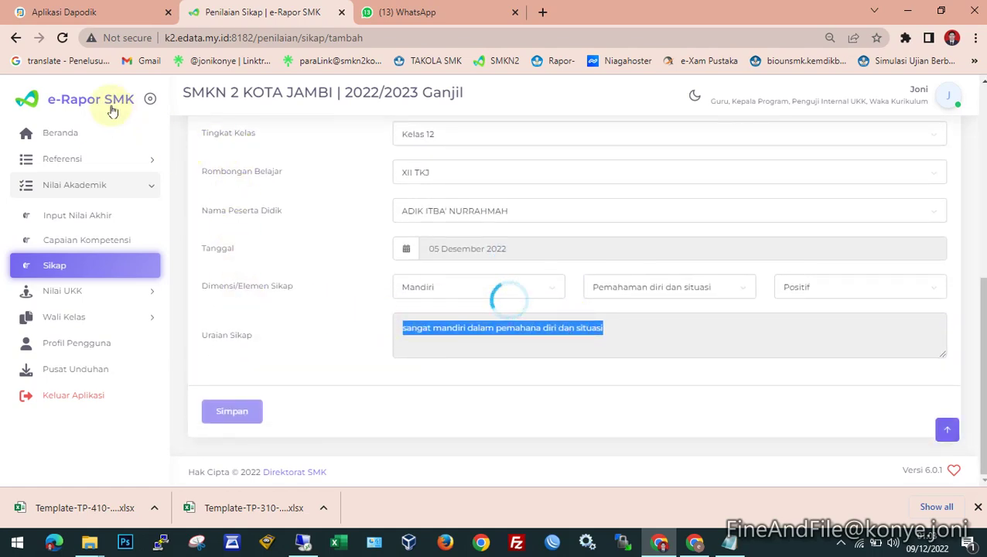
Step: Reload the unresponsive attitude form and reopen the Penilaian Sikap list at k2.edata.my.id:8182/penilaian/sikap
{"action": "left_click", "coordinate": [62, 38]}
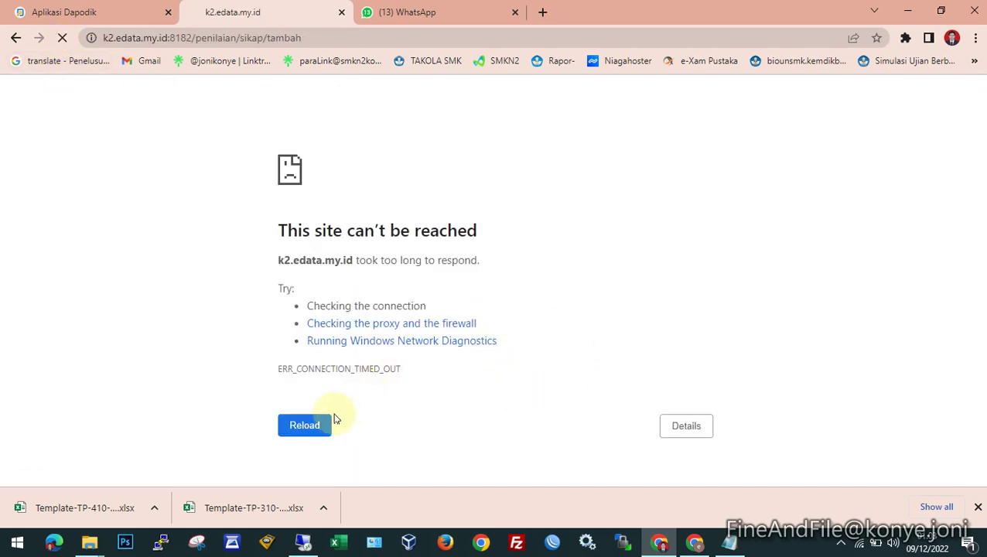
{"action": "left_click", "coordinate": [295, 431]}
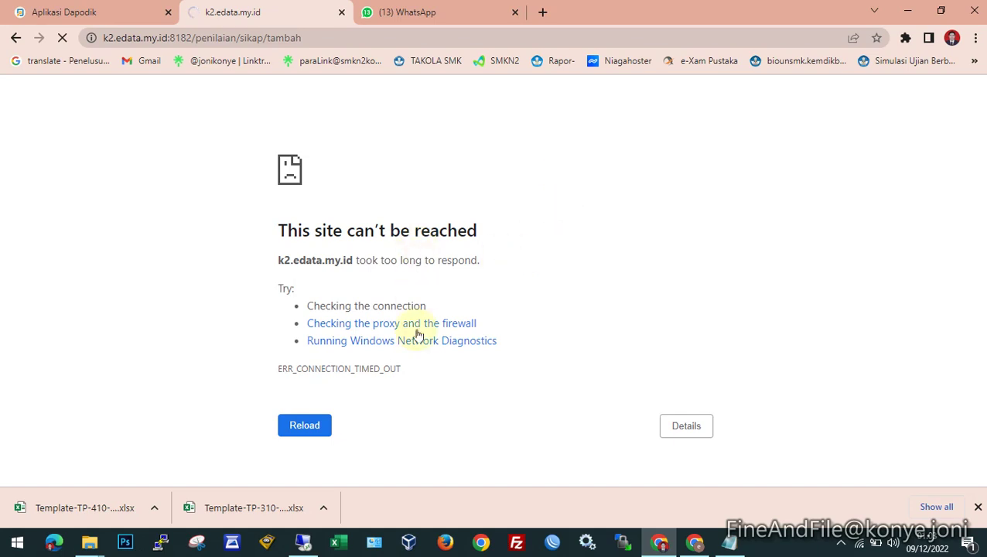
{"action": "left_click", "coordinate": [310, 425]}
{"action": "left_click", "coordinate": [356, 36]}
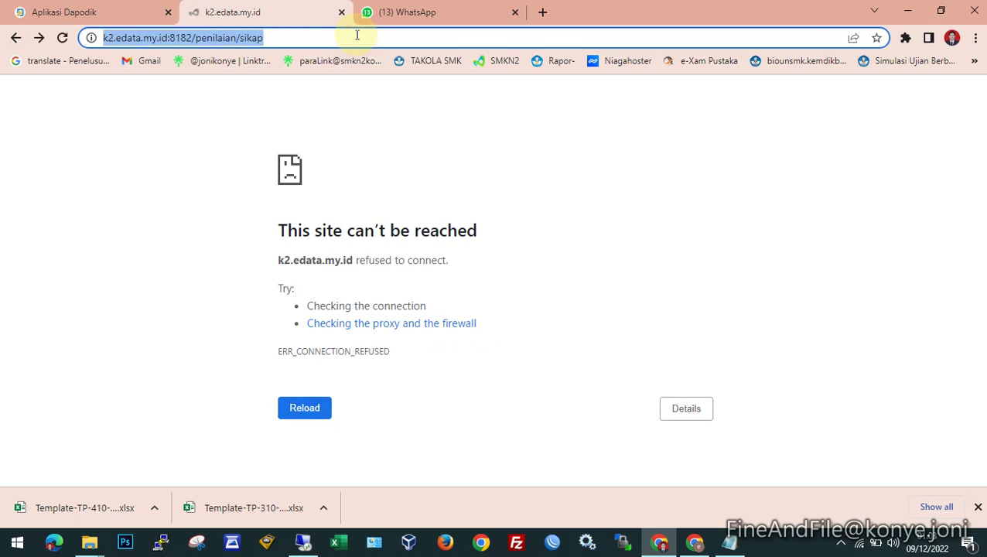
{"action": "key", "text": "Return"}
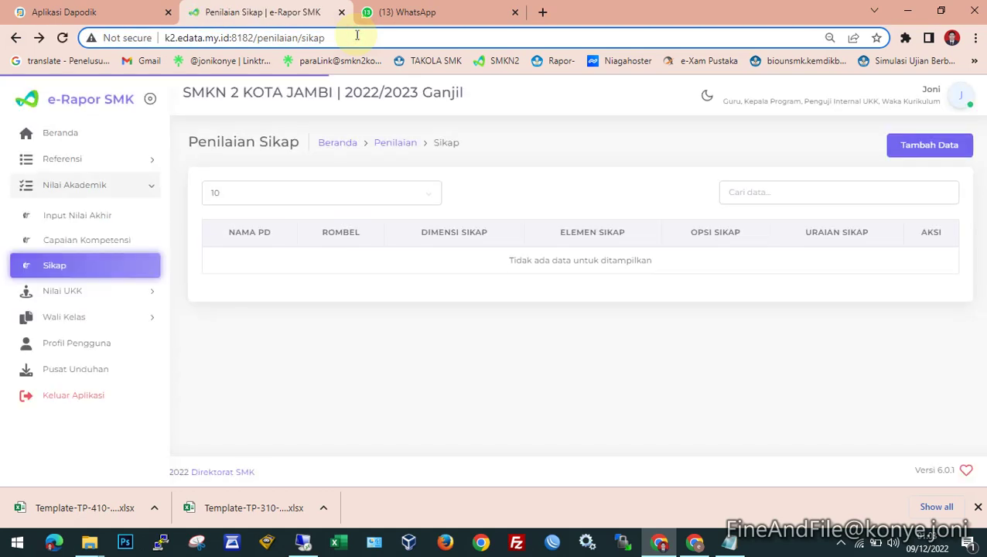